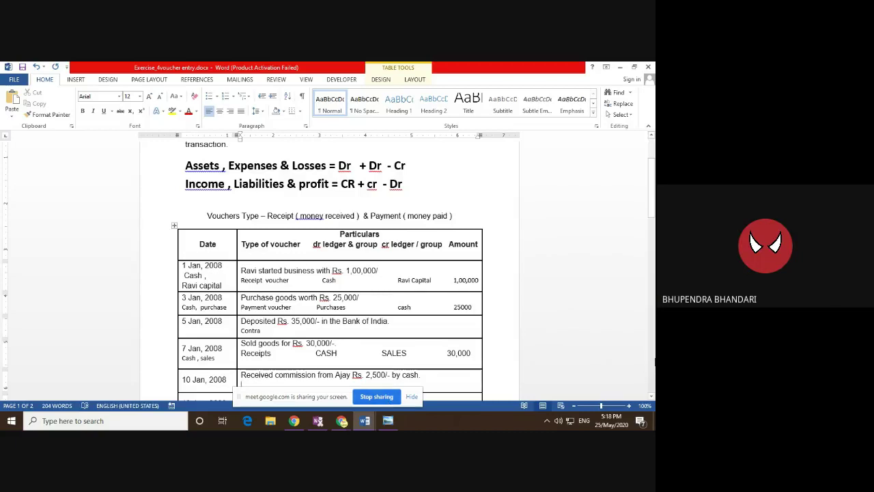
- Add an empty line below the date in the 10 Jan, 2008 row's Date cell
{"action": "left_click", "coordinate": [651, 401]}
{"action": "left_click", "coordinate": [651, 397]}
{"action": "left_click", "coordinate": [651, 398]}
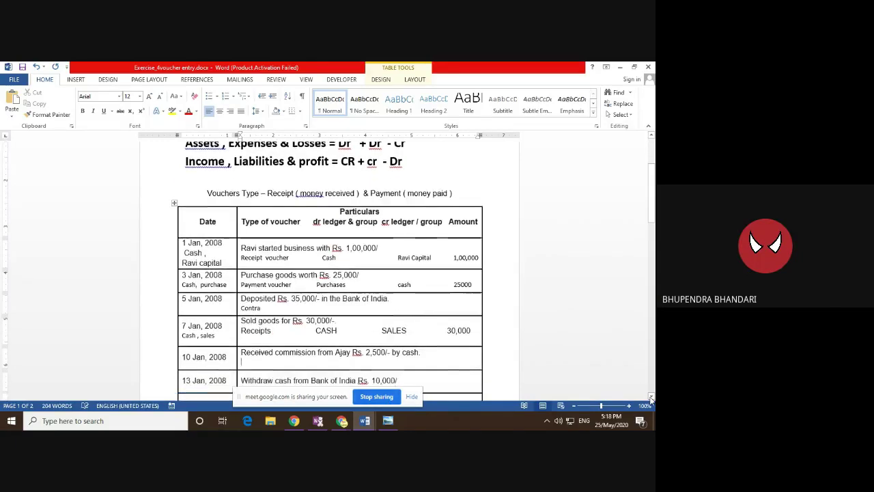
{"action": "left_click", "coordinate": [651, 397]}
{"action": "left_click", "coordinate": [651, 397]}
{"action": "left_click", "coordinate": [650, 398]}
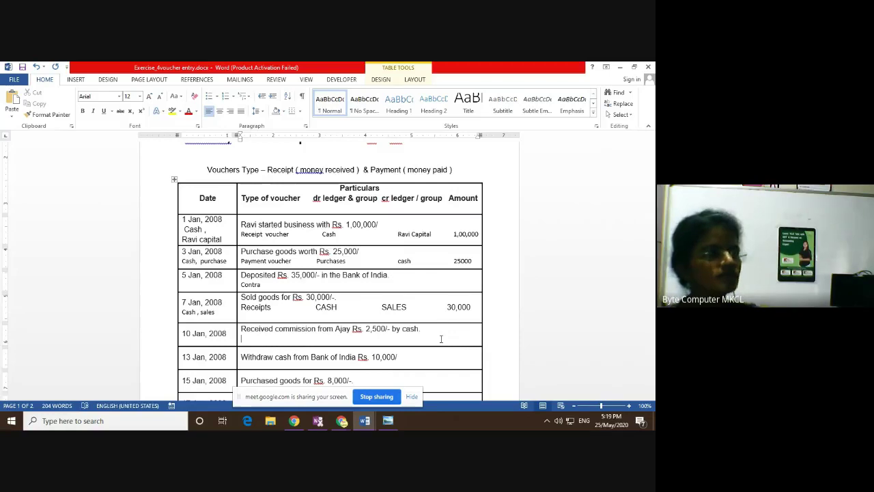
{"action": "left_click", "coordinate": [232, 333]}
{"action": "key", "text": "Return"}
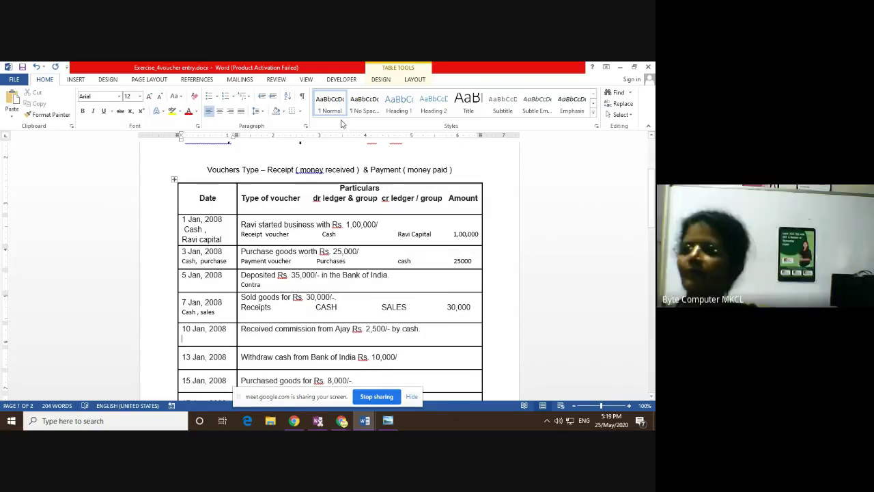
- Review the receipt and payment voucher types, and enter "Receipt" as the voucher type below the 10 Jan commission transaction
{"action": "left_click", "coordinate": [355, 170]}
{"action": "left_click_drag", "start_coordinate": [334, 169], "coordinate": [299, 169]}
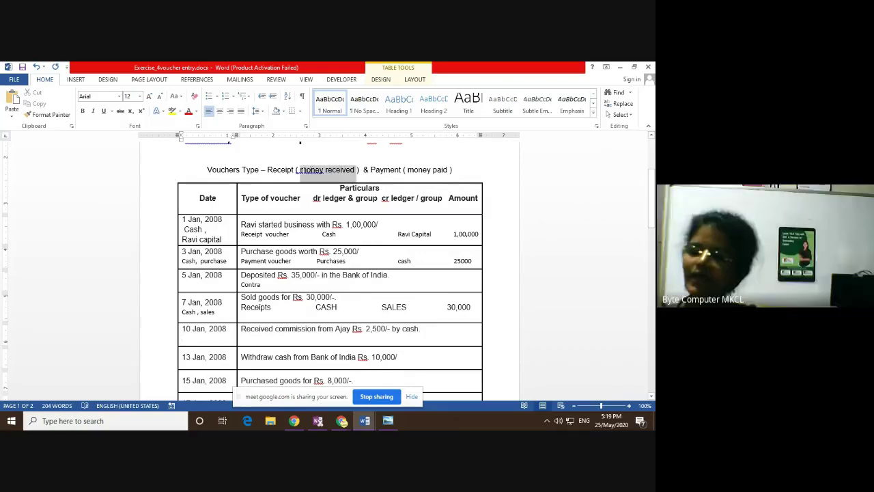
{"action": "left_click_drag", "start_coordinate": [451, 169], "coordinate": [407, 169]}
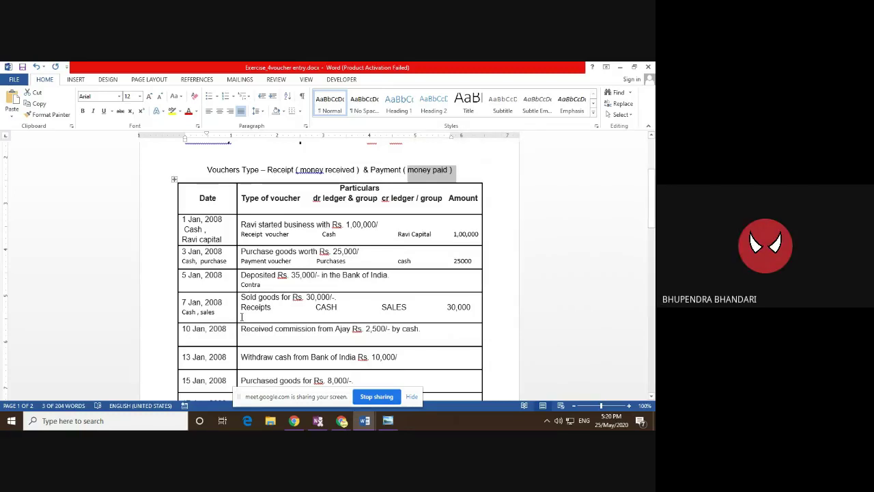
{"action": "left_click_drag", "start_coordinate": [241, 328], "coordinate": [315, 331]}
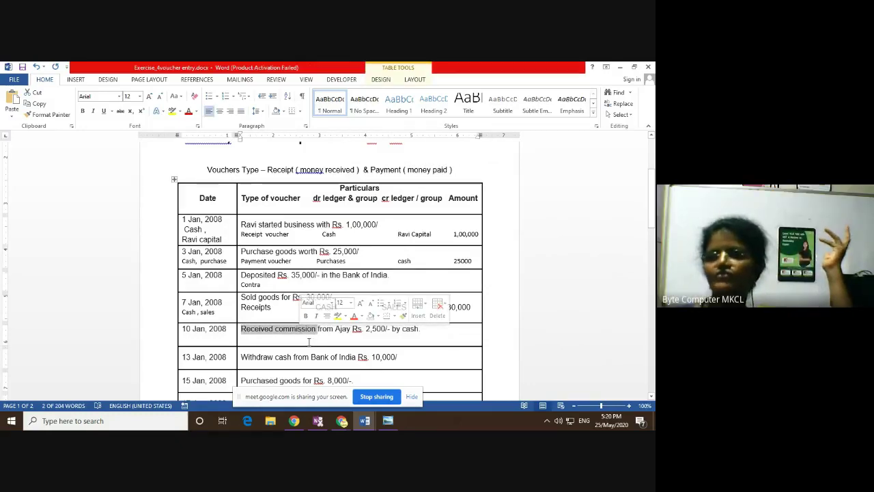
{"action": "left_click_drag", "start_coordinate": [352, 170], "coordinate": [269, 170]}
{"action": "left_click_drag", "start_coordinate": [401, 169], "coordinate": [369, 170]}
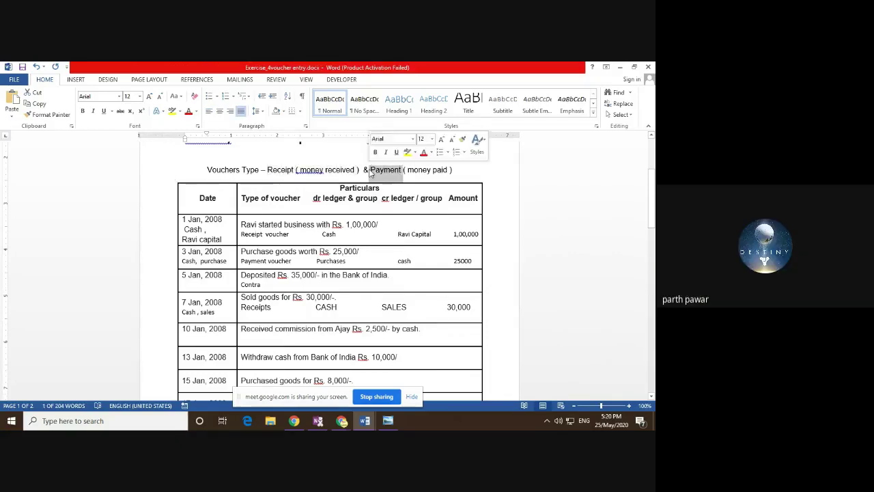
{"action": "left_click", "coordinate": [247, 337]}
{"action": "type", "text": "reC"}
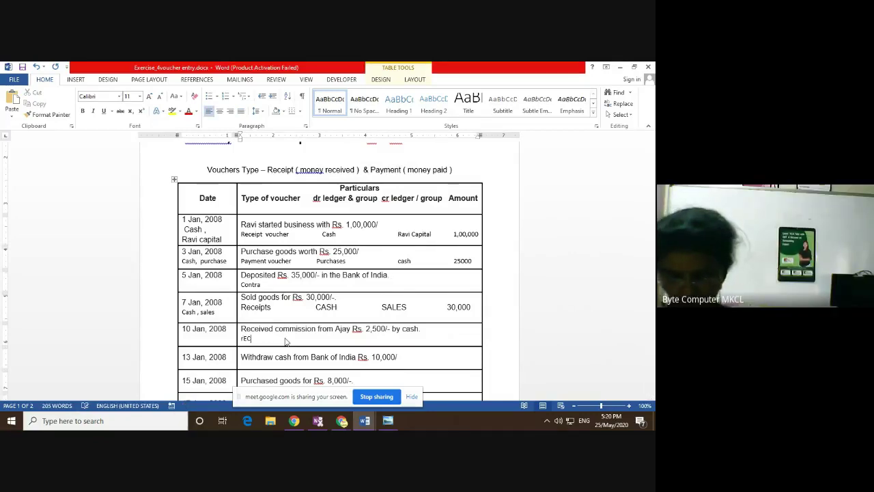
{"action": "type", "text": "EIPT"}
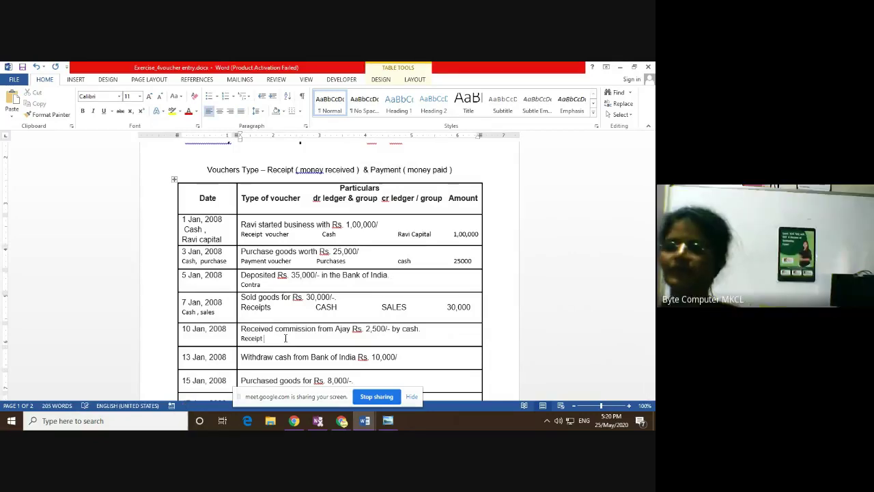
- Enter the ledgers "CASH , COMMISION" below the date in the 10 Jan, 2008 row
{"action": "left_click", "coordinate": [188, 339]}
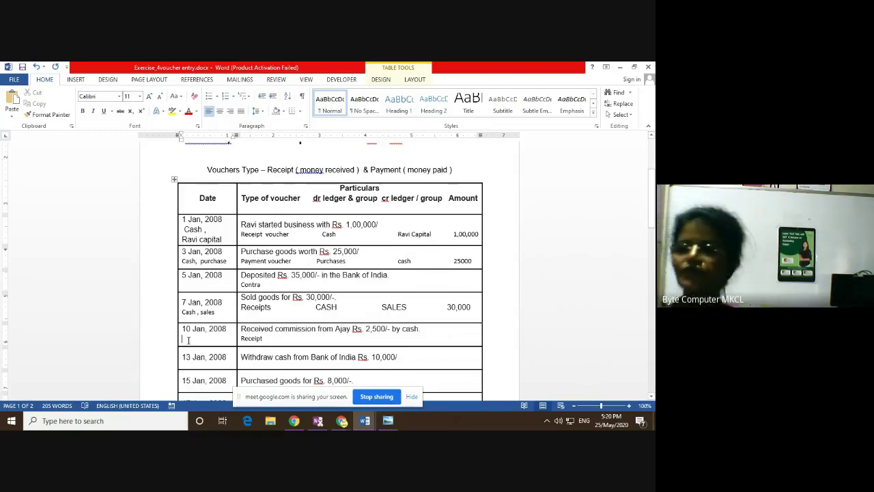
{"action": "type", "text": "Ca"}
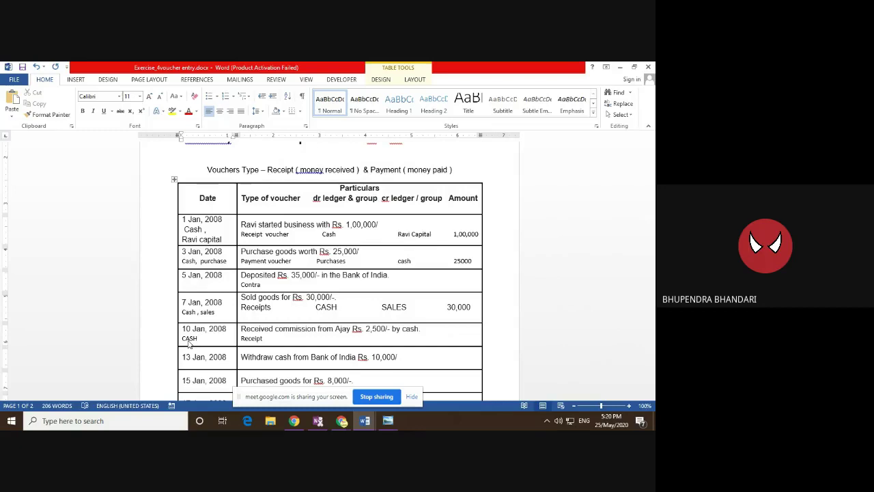
{"action": "type", "text": "SH , COMMI"}
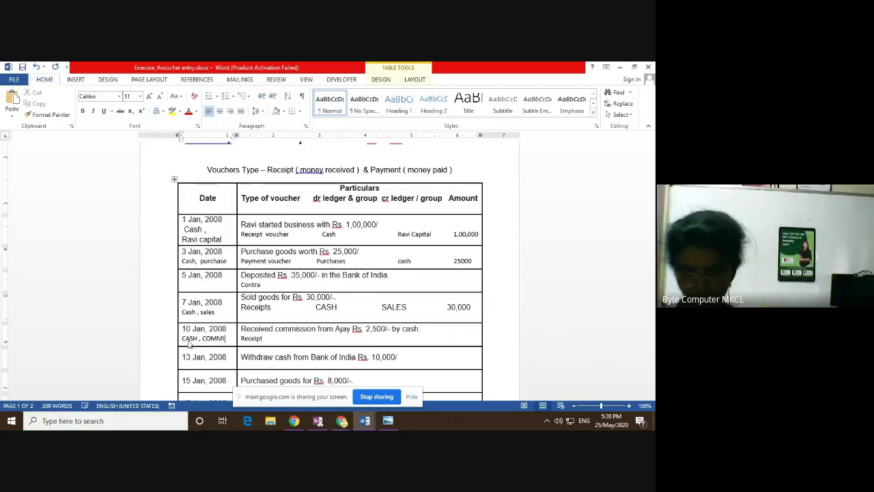
{"action": "type", "text": "SION"}
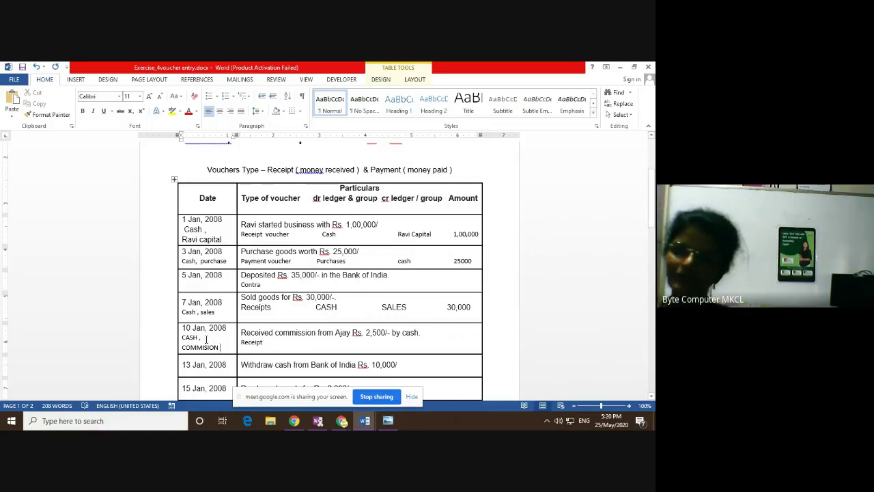
- Examine the Assets, Expenses & Losses debit and credit rule for the CASH ledger of the 10 Jan entry
{"action": "left_click_drag", "start_coordinate": [201, 338], "coordinate": [182, 338]}
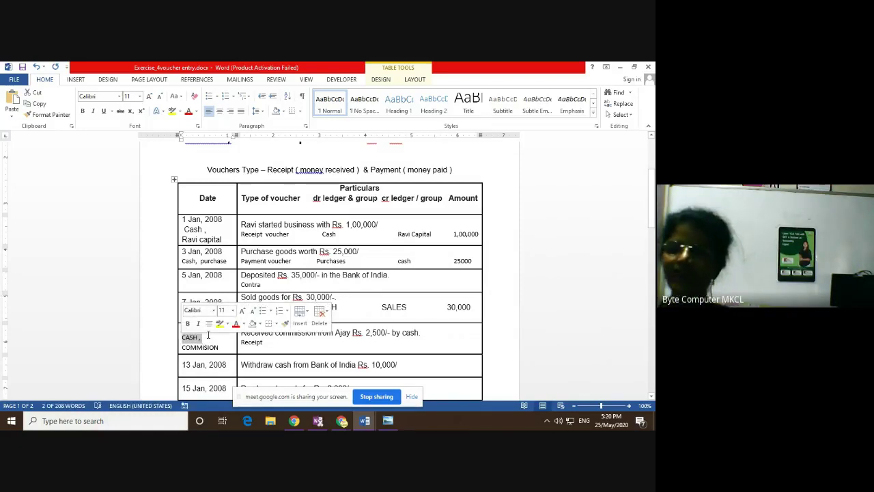
{"action": "left_click_drag", "start_coordinate": [650, 193], "coordinate": [650, 178]}
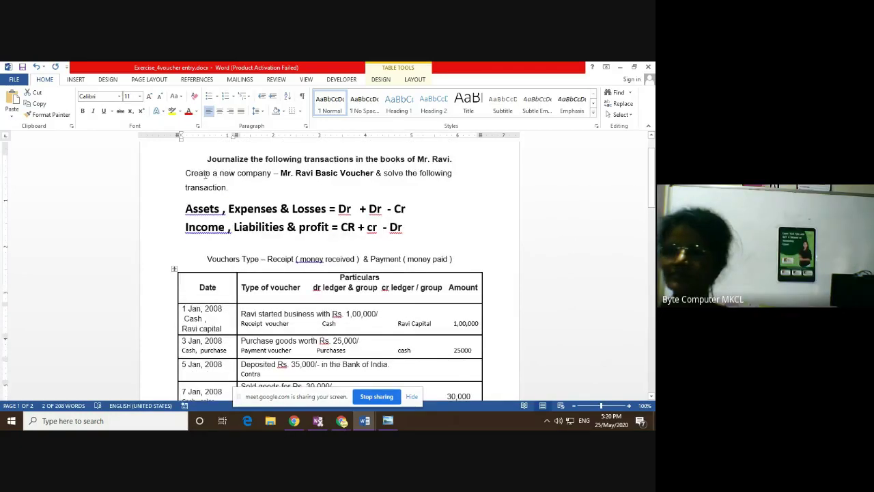
{"action": "left_click", "coordinate": [255, 208]}
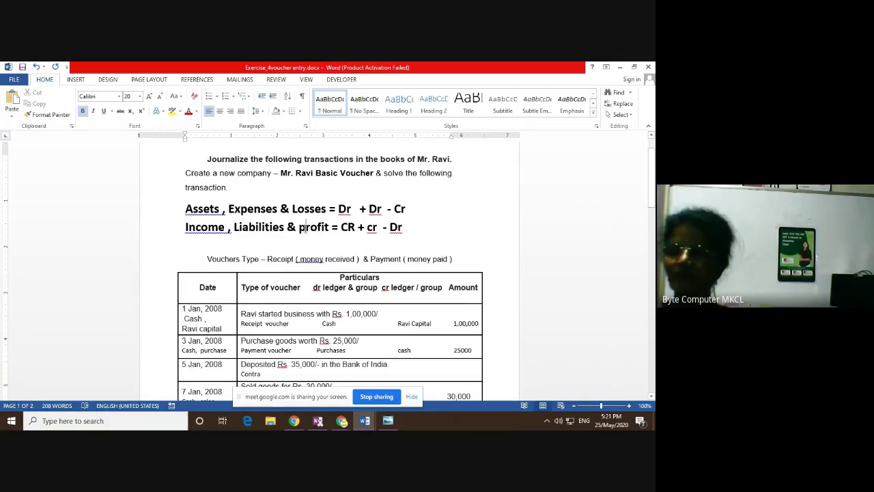
{"action": "left_click_drag", "start_coordinate": [223, 209], "coordinate": [185, 210]}
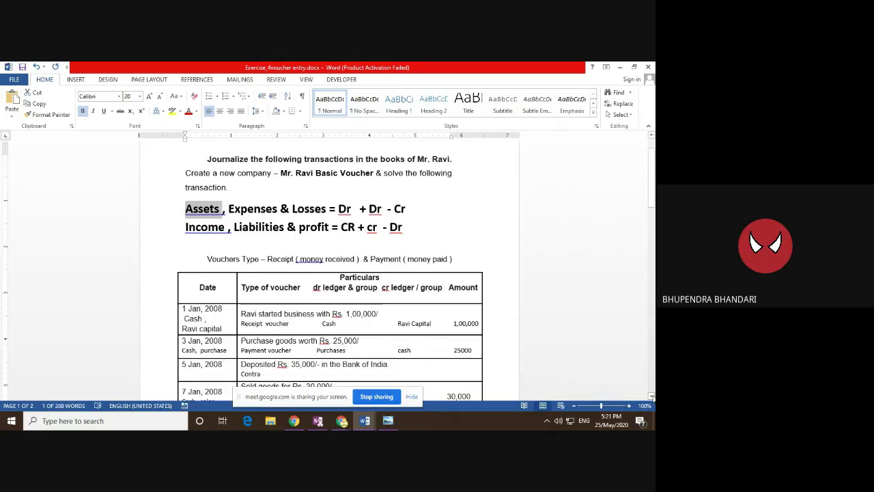
{"action": "left_click", "coordinate": [651, 396]}
{"action": "left_click", "coordinate": [651, 396]}
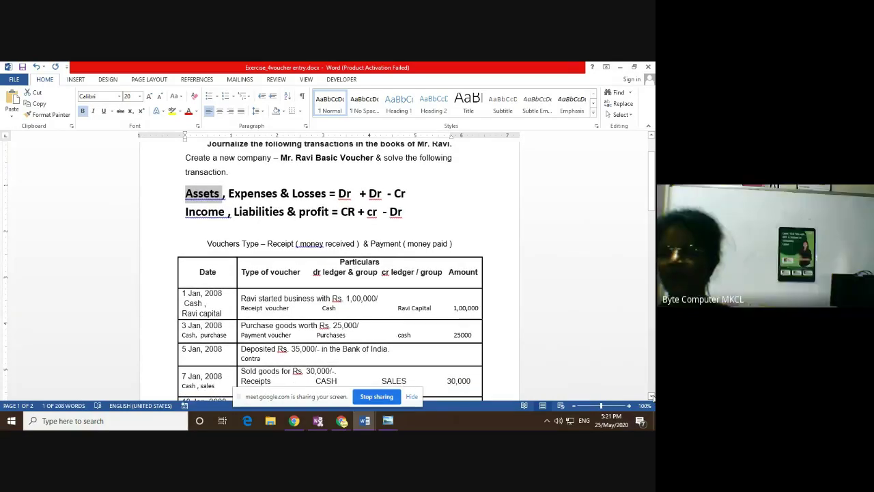
{"action": "left_click", "coordinate": [651, 396]}
{"action": "left_click", "coordinate": [651, 396]}
{"action": "left_click", "coordinate": [651, 396]}
{"action": "left_click", "coordinate": [652, 396]}
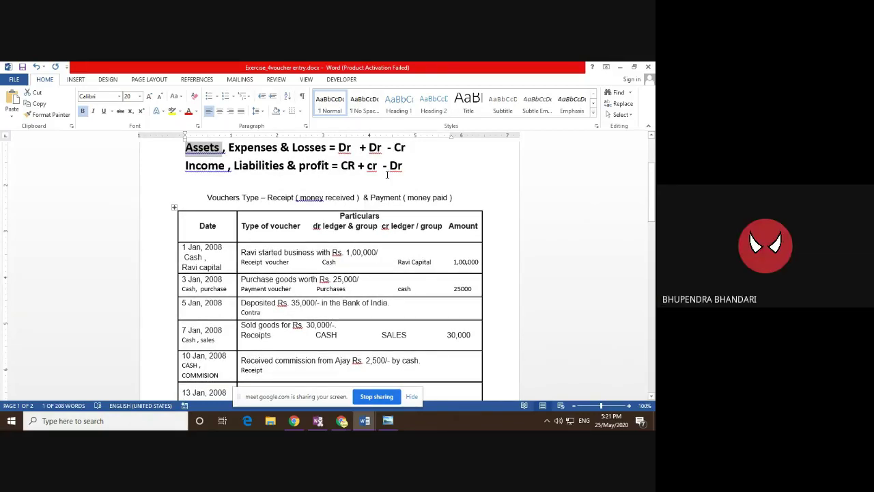
{"action": "left_click_drag", "start_coordinate": [352, 147], "coordinate": [330, 146]}
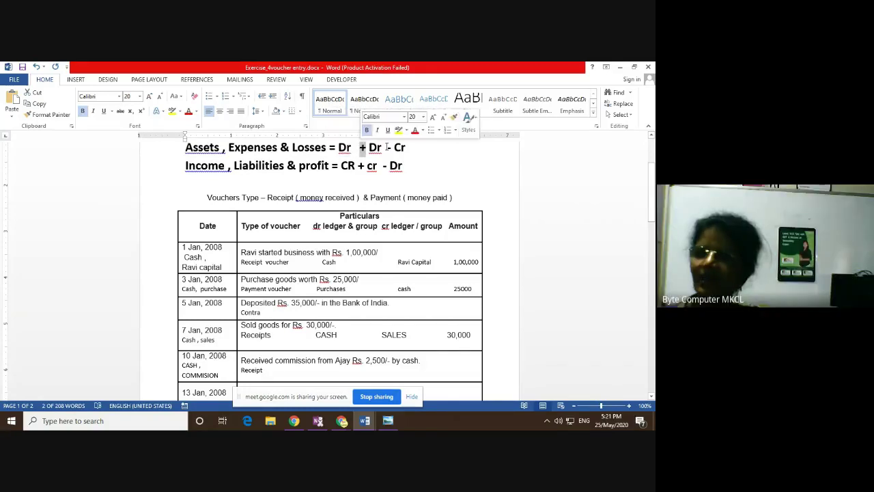
{"action": "left_click_drag", "start_coordinate": [381, 146], "coordinate": [369, 147]}
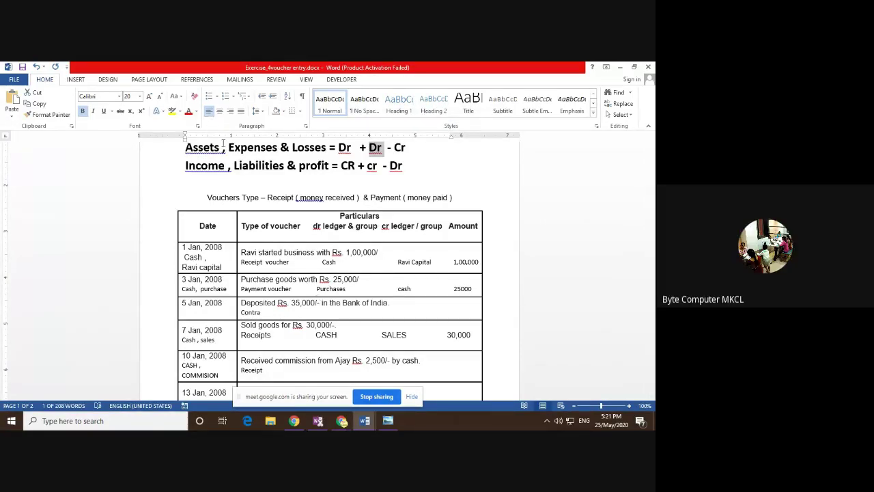
{"action": "left_click", "coordinate": [215, 147]}
{"action": "double_click", "coordinate": [215, 147]}
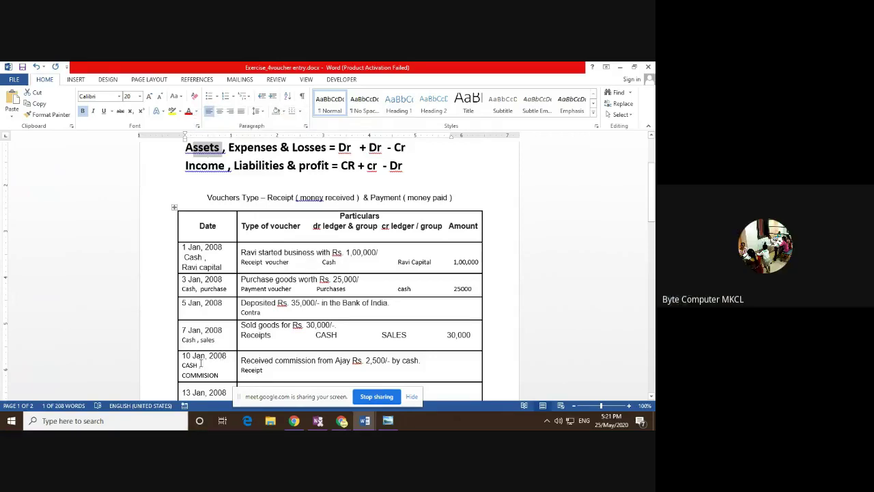
{"action": "double_click", "coordinate": [344, 148]}
{"action": "left_click_drag", "start_coordinate": [331, 146], "coordinate": [324, 147]}
{"action": "left_click_drag", "start_coordinate": [385, 149], "coordinate": [359, 148]}
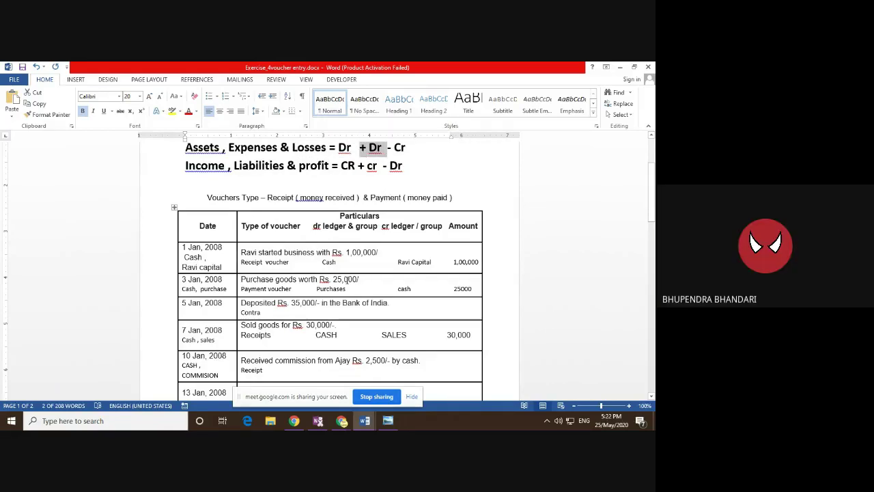
- Enter "CASH" as the debit ledger on the 10 Jan row's receipt line
{"action": "left_click", "coordinate": [317, 372]}
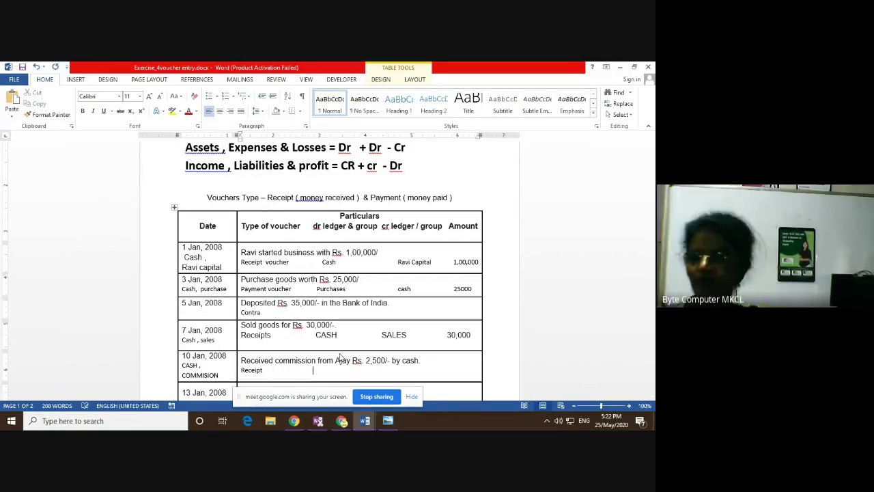
{"action": "type", "text": "CaSY"}
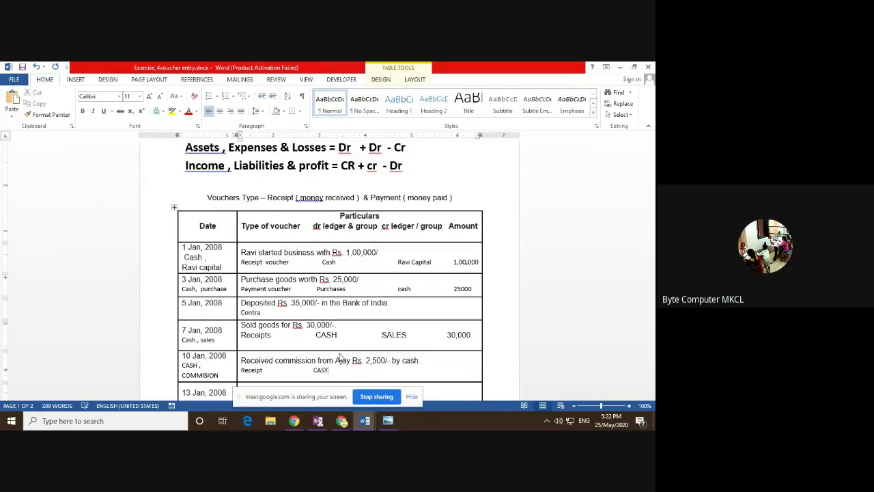
{"action": "key", "text": "BackSpace"}
{"action": "type", "text": "H"}
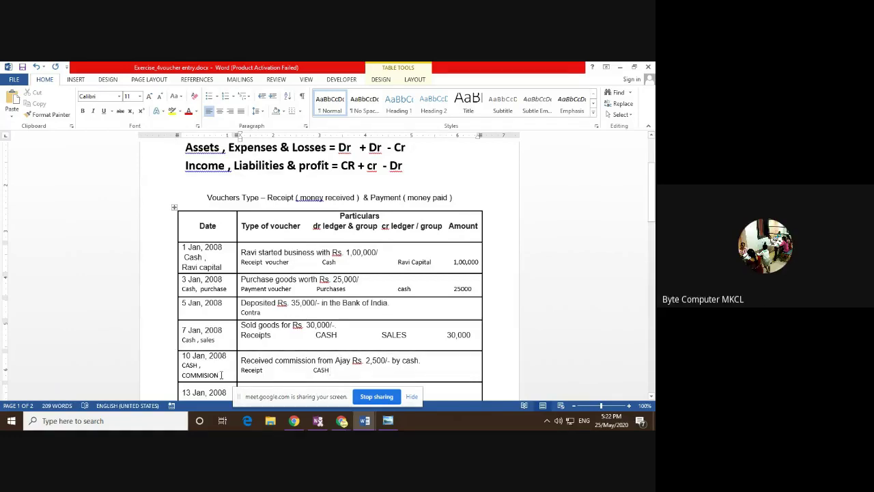
- Examine the Income, Liabilities & profit debit and credit rule for the COMMISION ledger of the 10 Jan entry
{"action": "left_click_drag", "start_coordinate": [221, 375], "coordinate": [181, 375]}
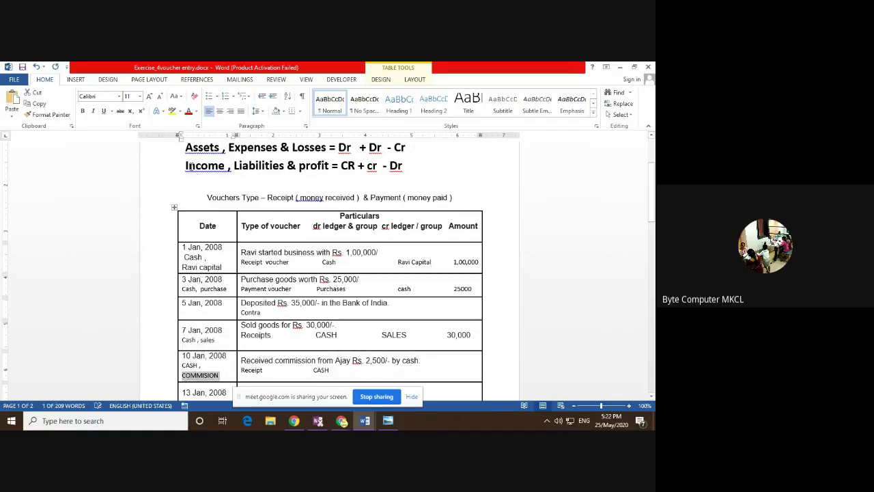
{"action": "double_click", "coordinate": [200, 147]}
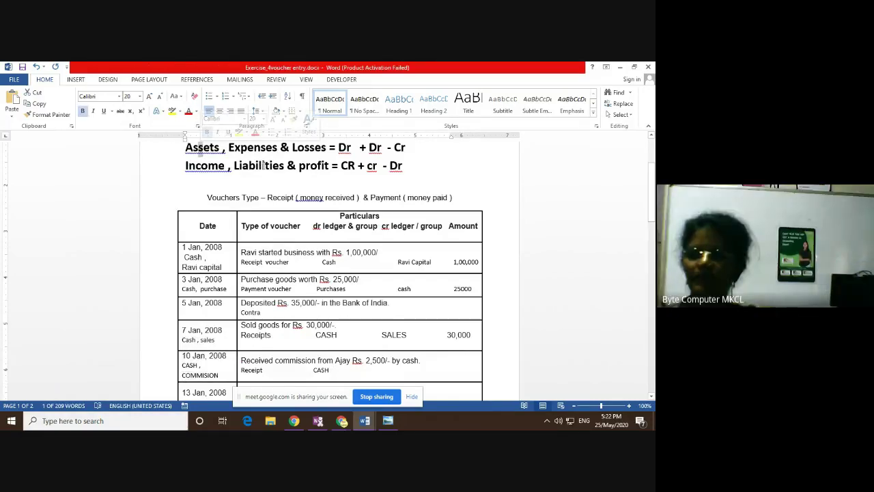
{"action": "left_click", "coordinate": [260, 149]}
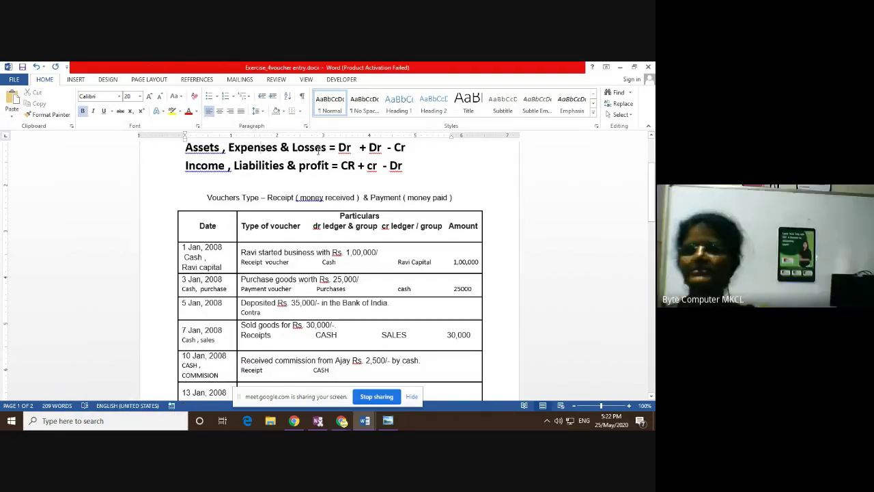
{"action": "left_click", "coordinate": [329, 168]}
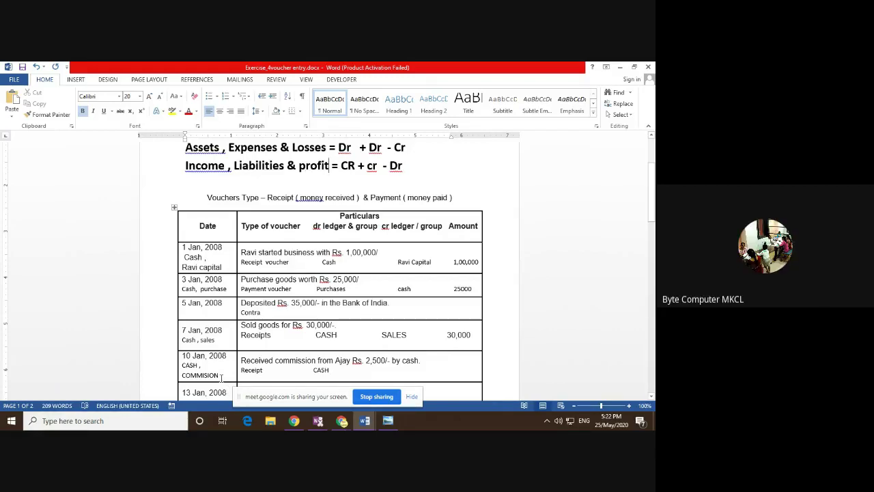
{"action": "left_click_drag", "start_coordinate": [221, 377], "coordinate": [182, 376]}
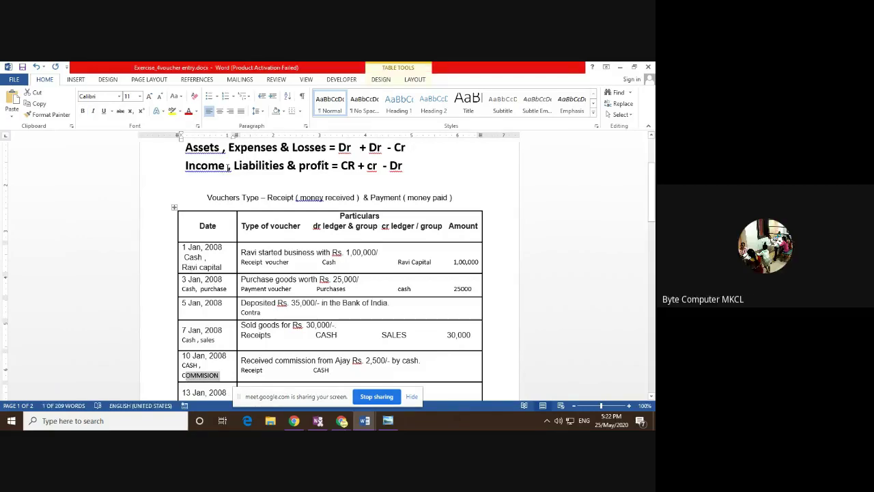
{"action": "left_click_drag", "start_coordinate": [228, 167], "coordinate": [184, 168]}
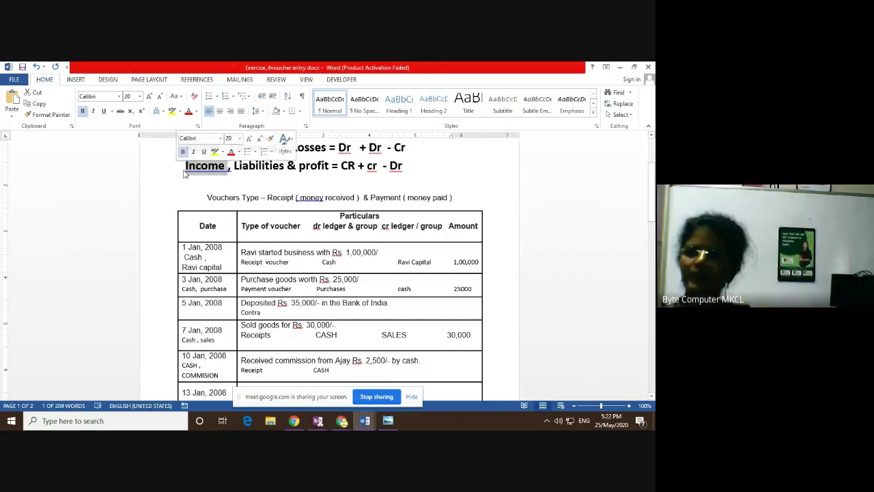
{"action": "double_click", "coordinate": [352, 165]}
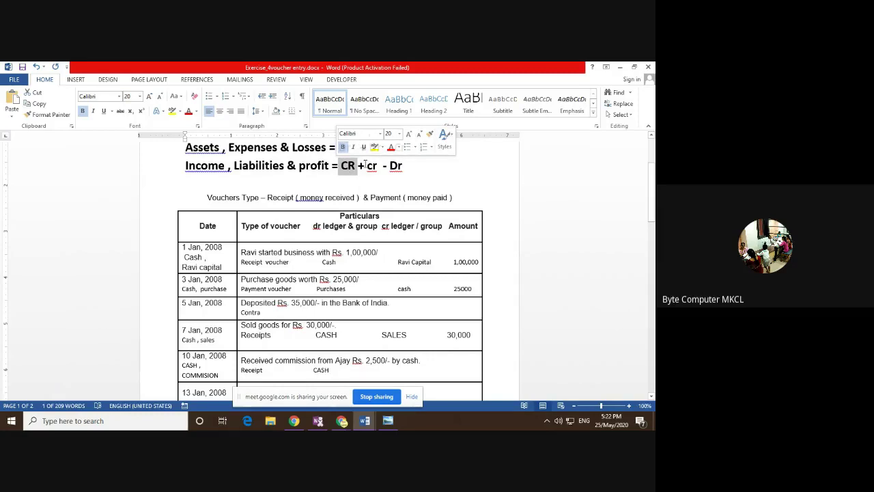
{"action": "left_click_drag", "start_coordinate": [367, 165], "coordinate": [360, 167]}
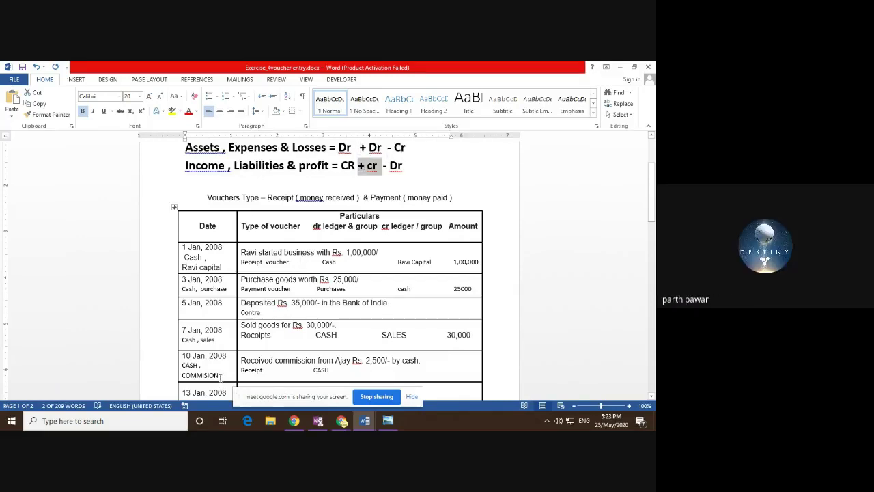
{"action": "left_click_drag", "start_coordinate": [220, 374], "coordinate": [182, 375]}
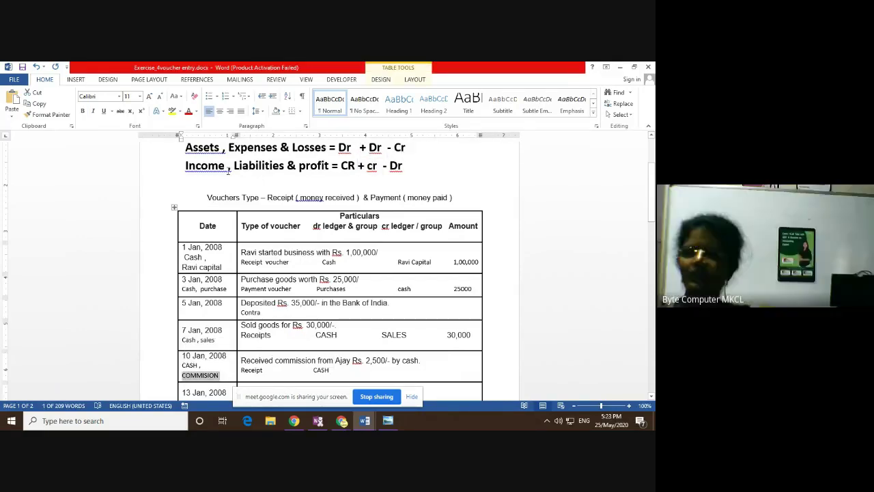
{"action": "double_click", "coordinate": [205, 165]}
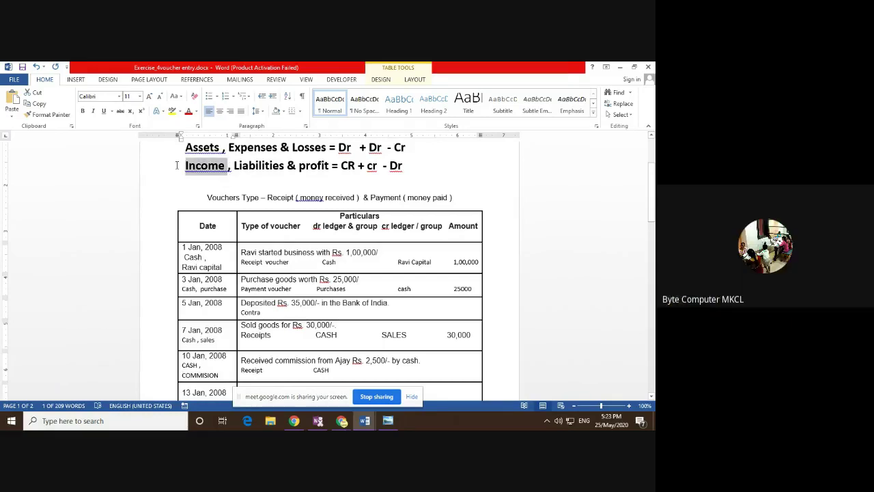
{"action": "double_click", "coordinate": [346, 167]}
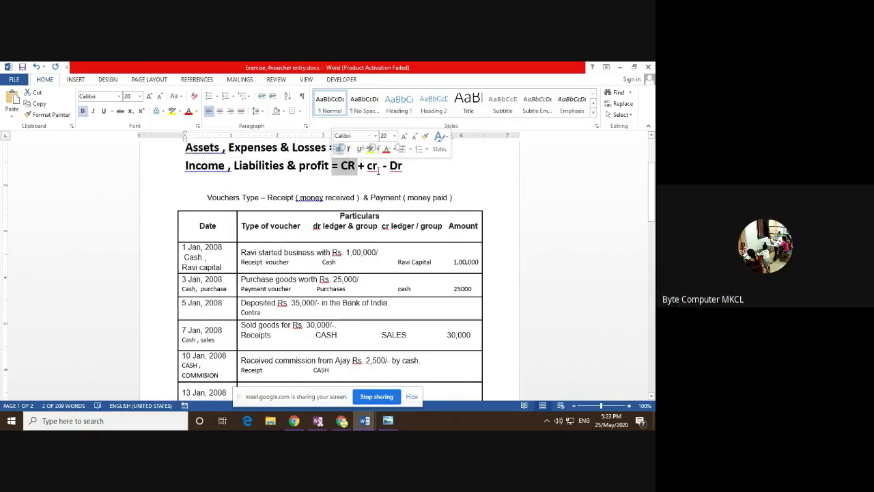
{"action": "left_click_drag", "start_coordinate": [379, 166], "coordinate": [358, 166]}
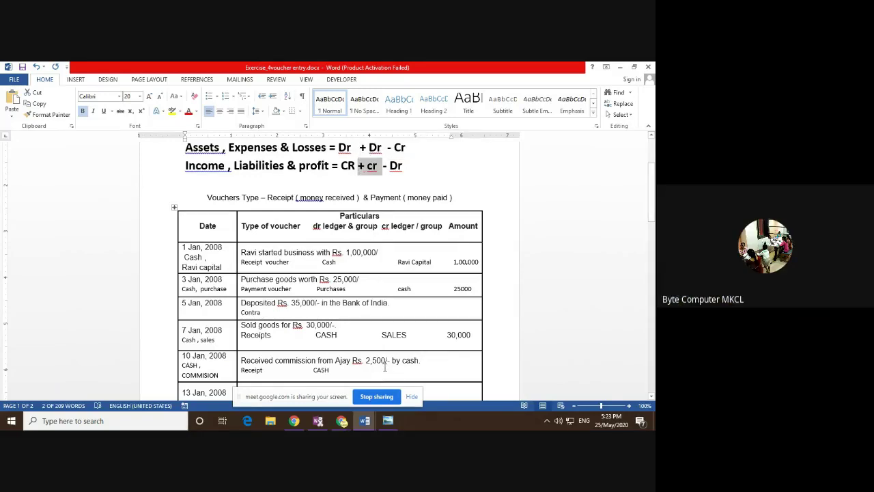
- Enter "COMMISSION" as the credit ledger on the 10 Jan row's receipt line
{"action": "left_click", "coordinate": [420, 376]}
{"action": "key", "text": "Tab"}
{"action": "key", "text": "Tab"}
{"action": "key", "text": "Tab"}
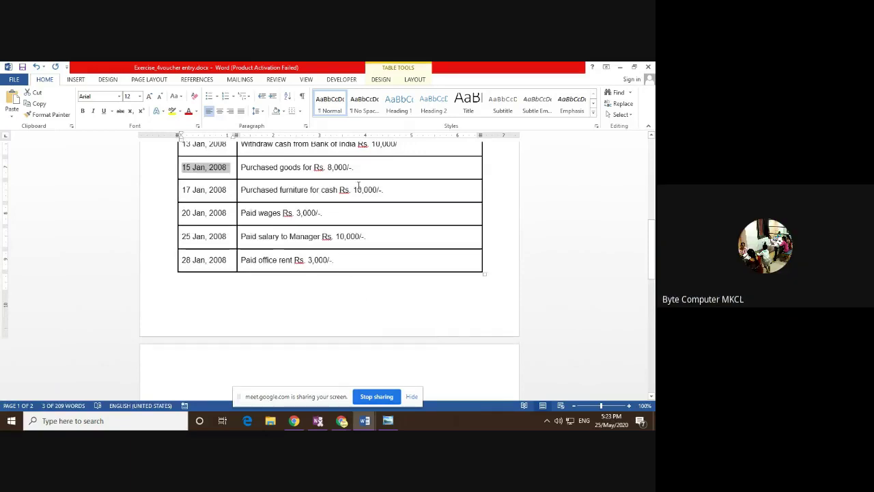
{"action": "left_click_drag", "start_coordinate": [651, 236], "coordinate": [650, 209]}
{"action": "left_click", "coordinate": [355, 220]}
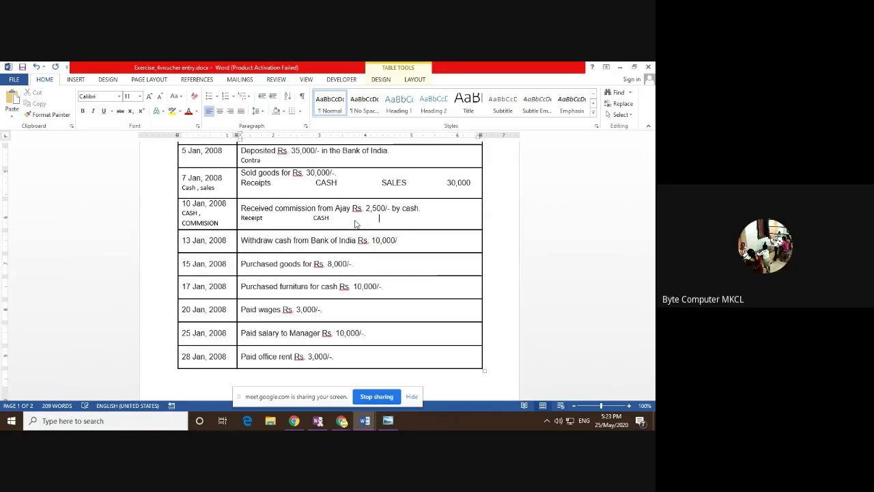
{"action": "key", "text": "Tab"}
{"action": "type", "text": "COMMISSION"}
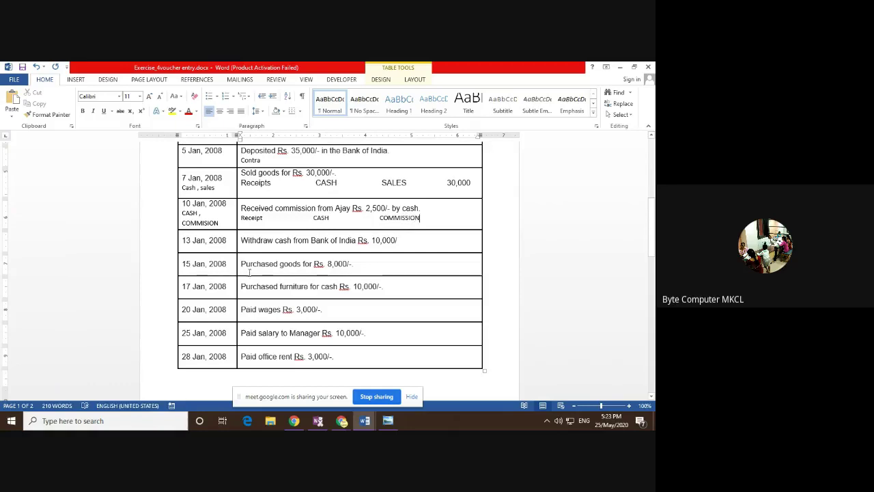
- Enter 2500 as the amount on the 10 Jan row's receipt line
{"action": "left_click", "coordinate": [438, 209]}
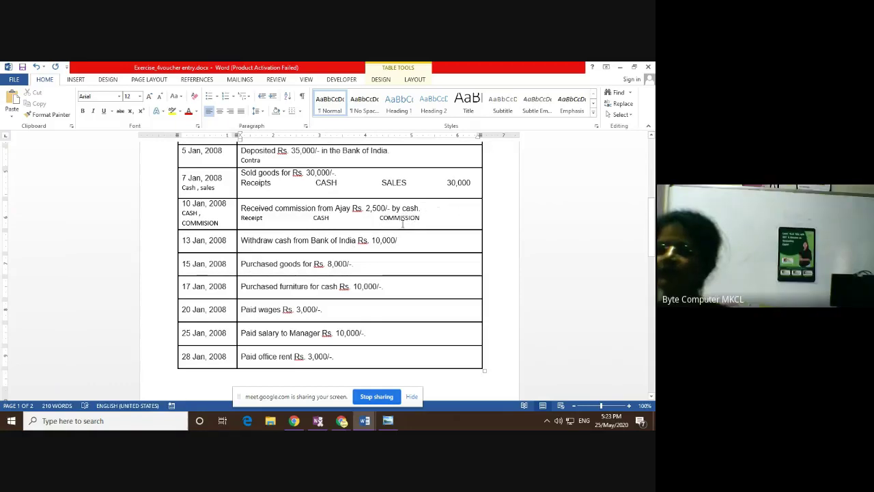
{"action": "left_click", "coordinate": [438, 217]}
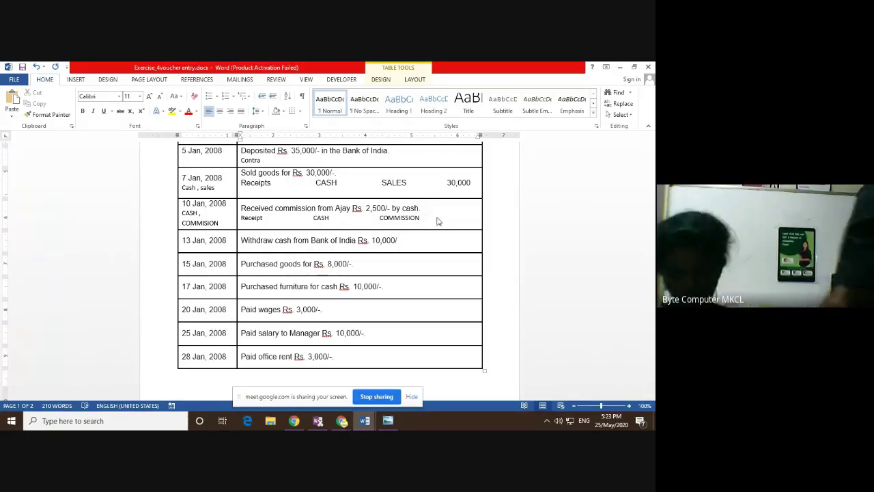
{"action": "type", "text": "2500"}
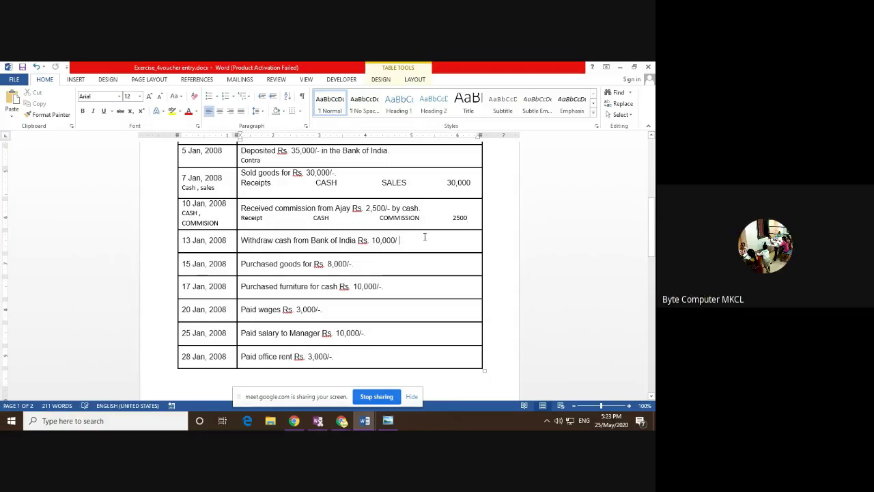
- Add a blank line below the 13 Jan, 2008 date and enter "CONTRA" as the voucher type below the bank withdrawal transaction
{"action": "left_click", "coordinate": [423, 239]}
{"action": "key", "text": "Return"}
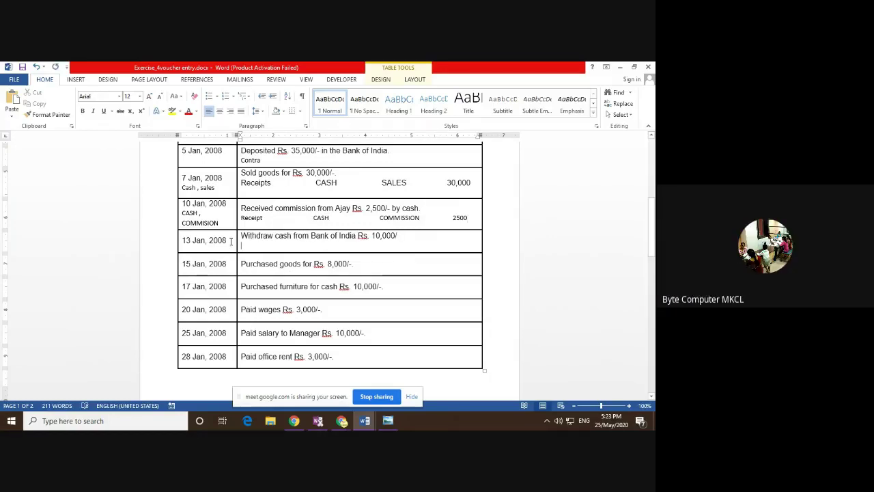
{"action": "left_click", "coordinate": [231, 240]}
{"action": "key", "text": "Return"}
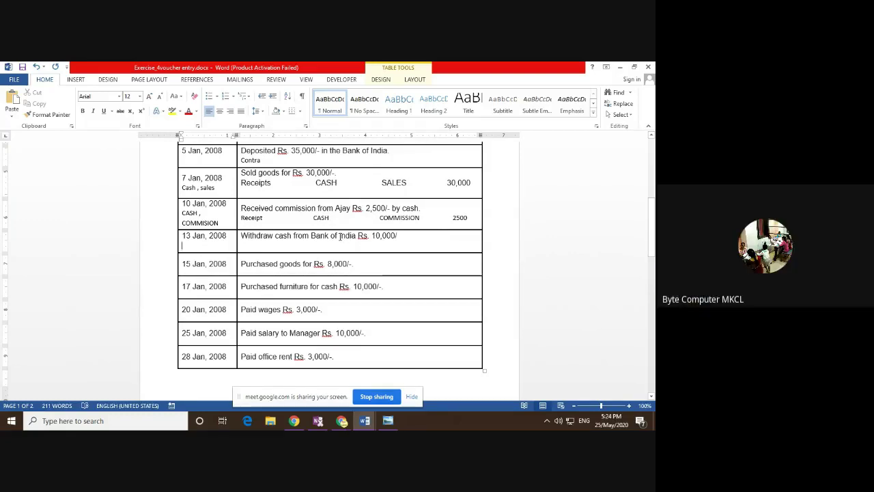
{"action": "left_click", "coordinate": [247, 247]}
{"action": "type", "text": "CON"}
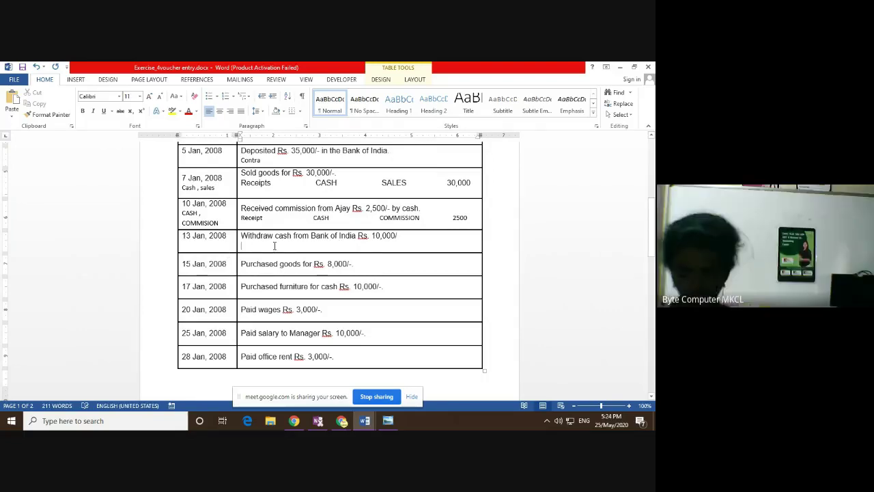
{"action": "type", "text": "TRA"}
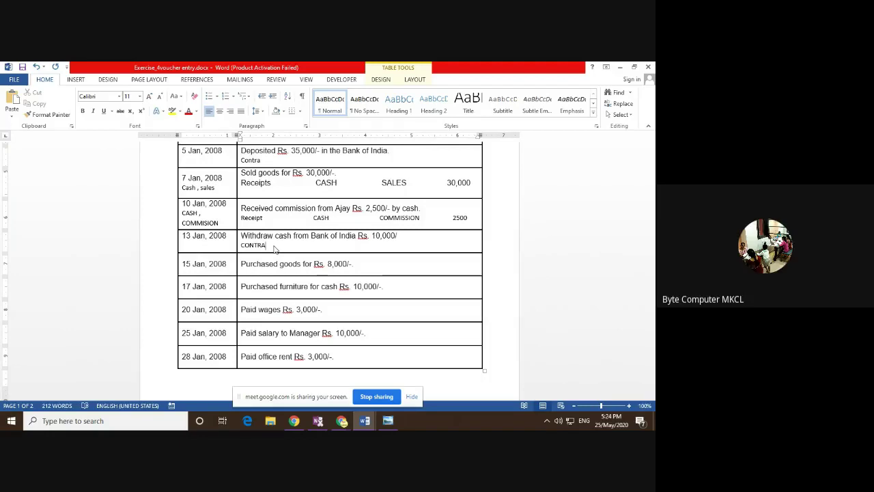
- Add a blank line below the 15 Jan, 2008 date and enter "PAYMENT" as the voucher type below the goods purchase transaction
{"action": "left_click", "coordinate": [374, 262]}
{"action": "key", "text": "Return"}
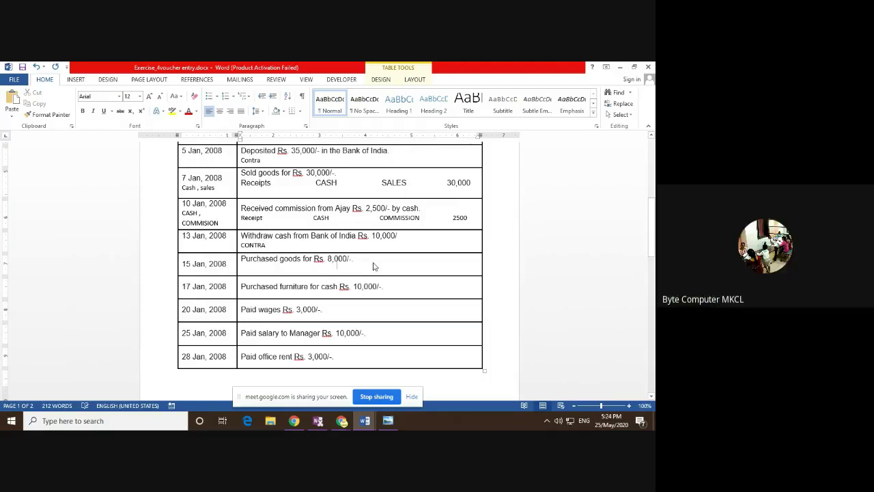
{"action": "left_click", "coordinate": [228, 264]}
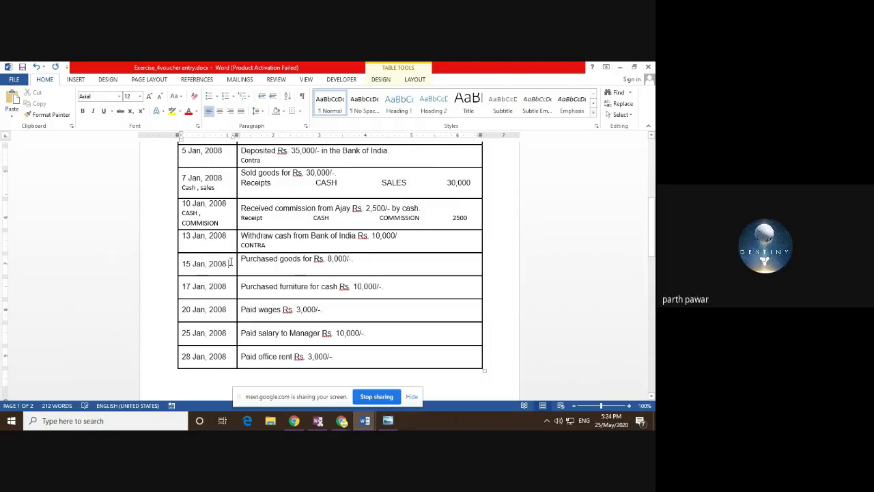
{"action": "key", "text": "Return"}
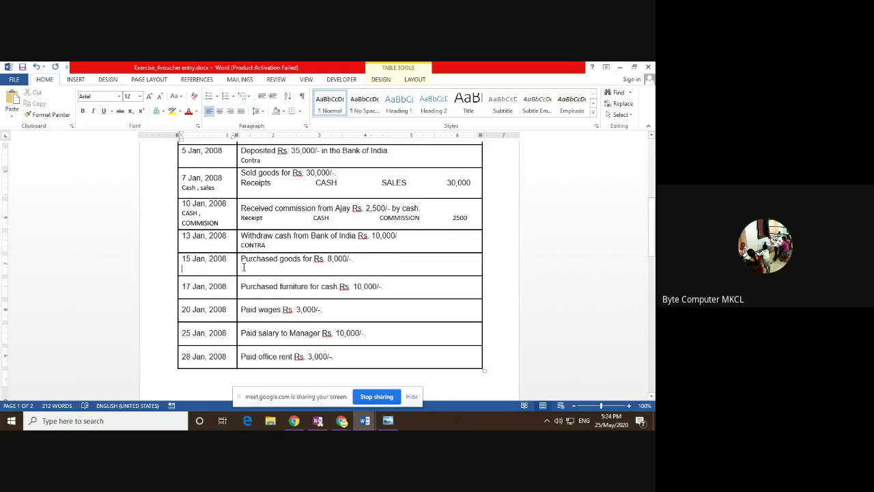
{"action": "left_click", "coordinate": [244, 270]}
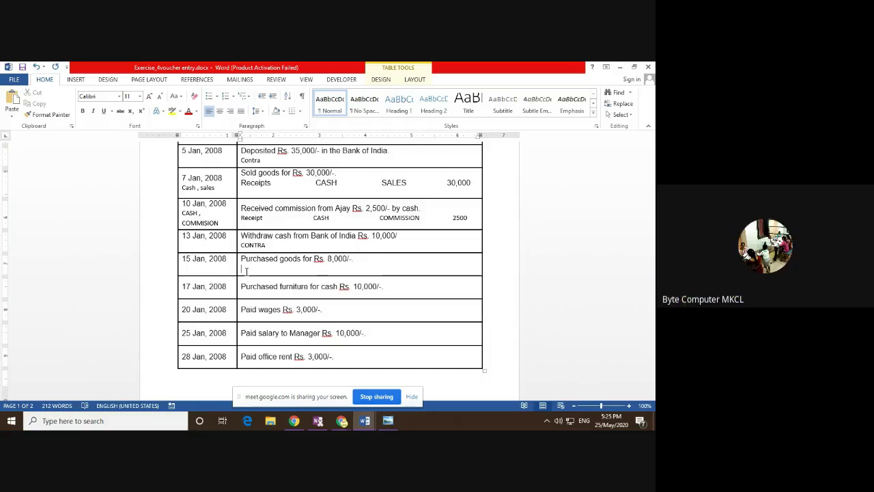
{"action": "type", "text": "PAYMENT"}
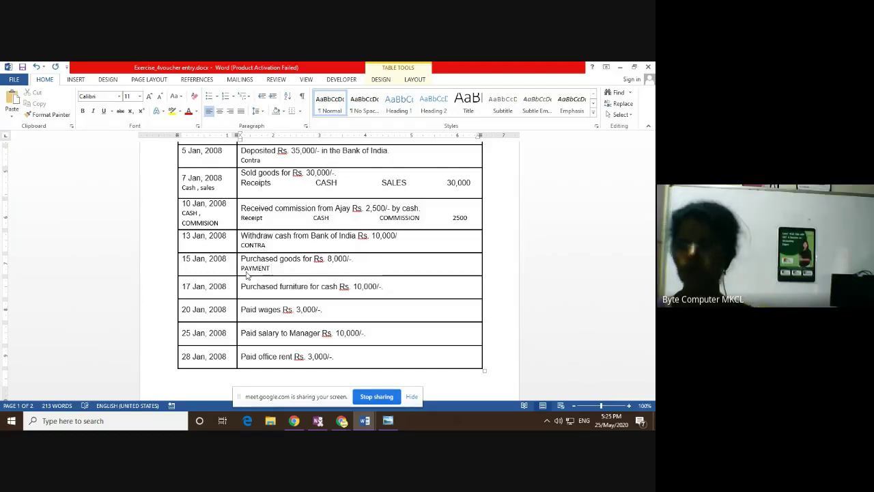
- Enter the ledgers "CASH , PURCHASE" below the date in the 15 Jan, 2008 row
{"action": "left_click", "coordinate": [183, 269]}
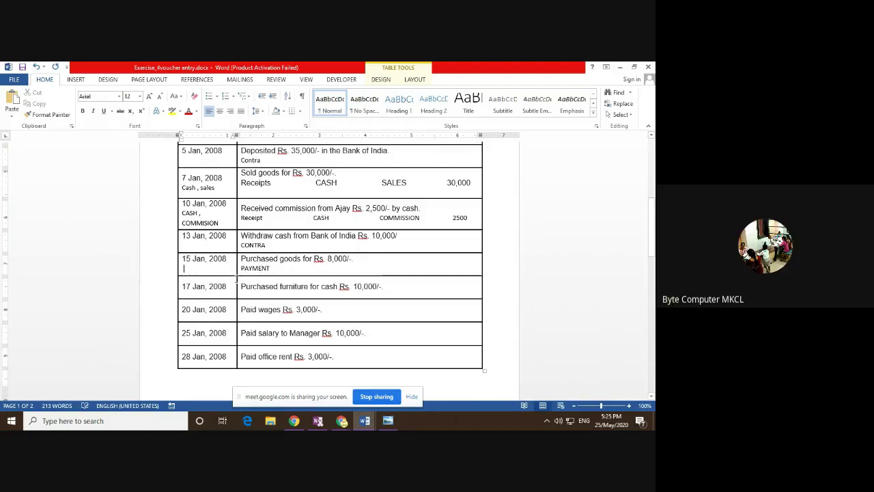
{"action": "type", "text": "H"}
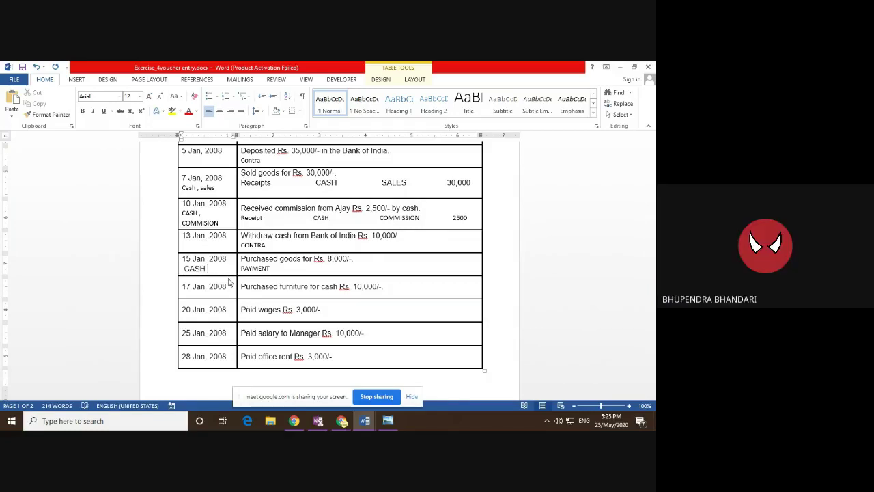
{"action": "type", "text": " ,"}
{"action": "type", "text": "PURCHASE"}
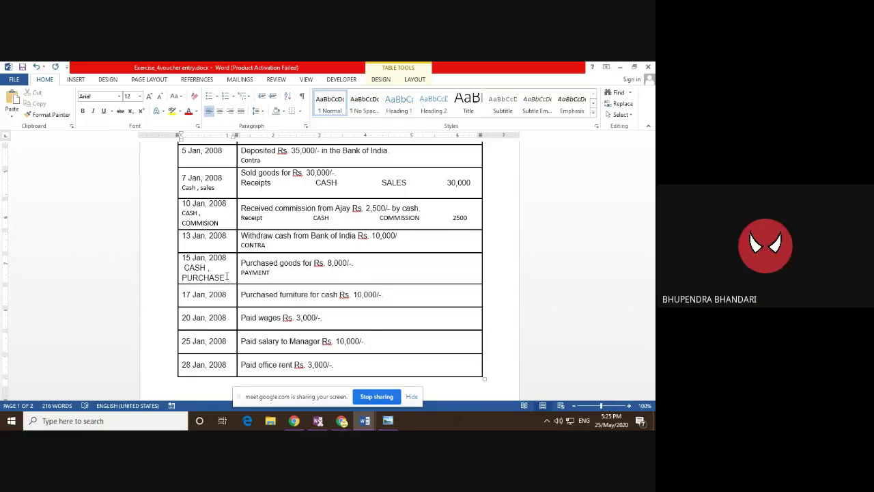
- Review the 15 Jan ledgers and examine the Assets, Expenses & Losses debit and credit rule that applies to CASH
{"action": "left_click_drag", "start_coordinate": [214, 271], "coordinate": [183, 267]}
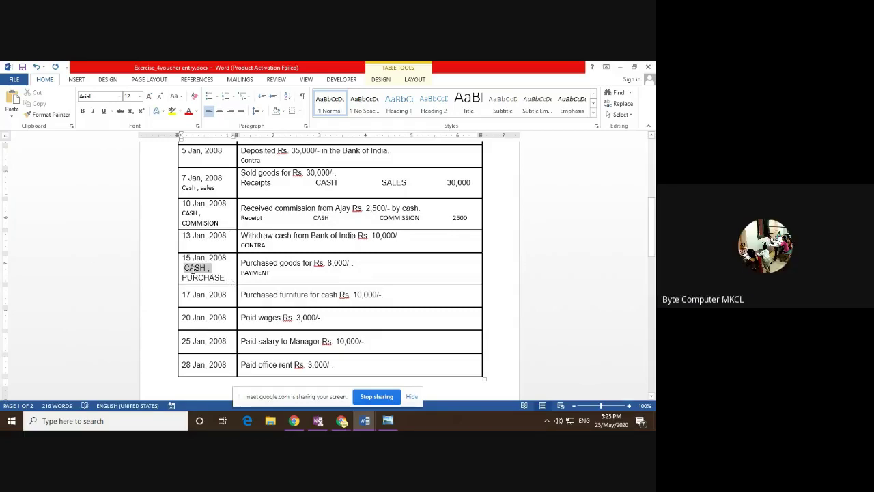
{"action": "left_click", "coordinate": [225, 277]}
{"action": "left_click_drag", "start_coordinate": [651, 251], "coordinate": [653, 201]}
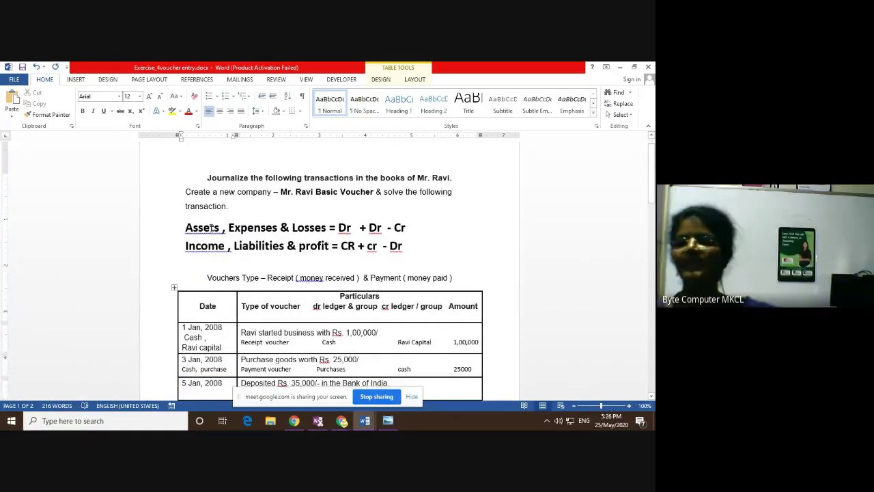
{"action": "left_click_drag", "start_coordinate": [222, 230], "coordinate": [186, 234]}
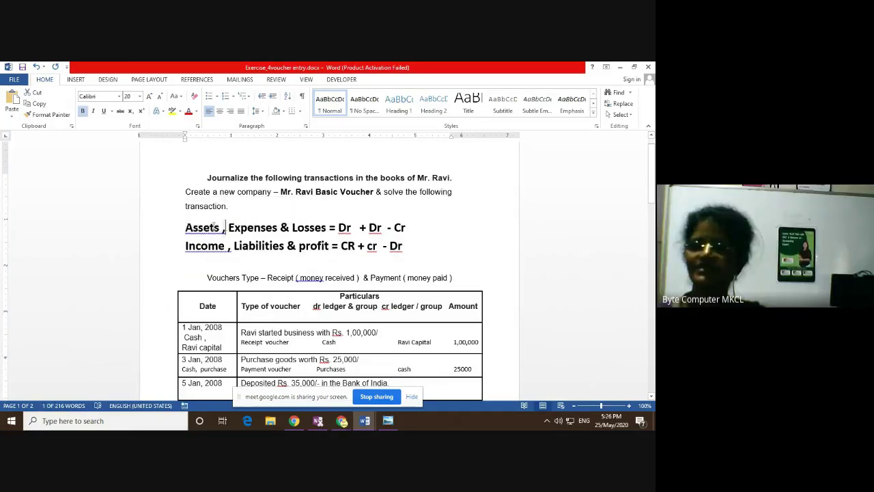
{"action": "left_click", "coordinate": [350, 228]}
{"action": "left_click_drag", "start_coordinate": [349, 228], "coordinate": [337, 232]}
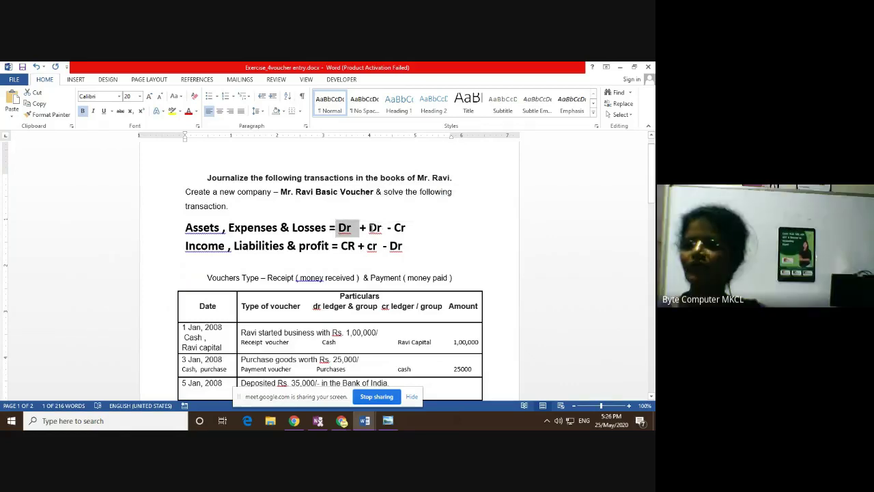
{"action": "left_click_drag", "start_coordinate": [366, 228], "coordinate": [386, 228]}
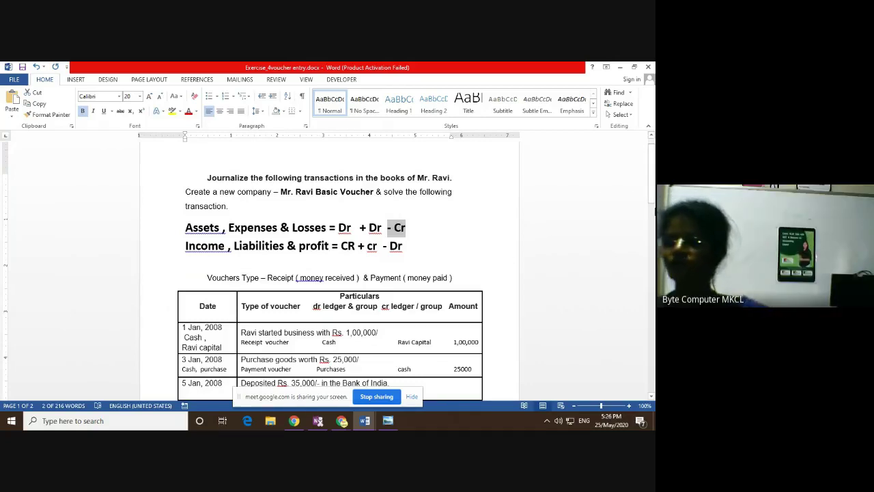
- Enter "CASH" as the credit ledger on the PAYMENT line of the 15 Jan, 2008 goods purchase
{"action": "key", "text": "Page_Down"}
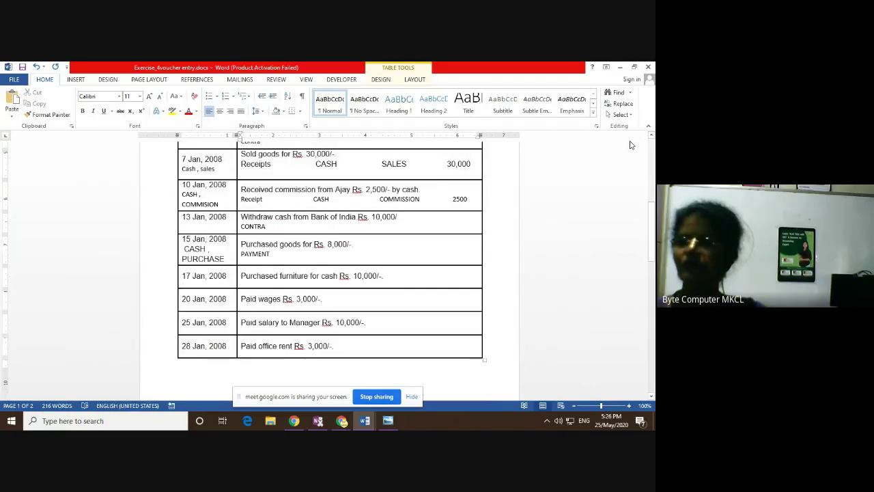
{"action": "left_click", "coordinate": [306, 254]}
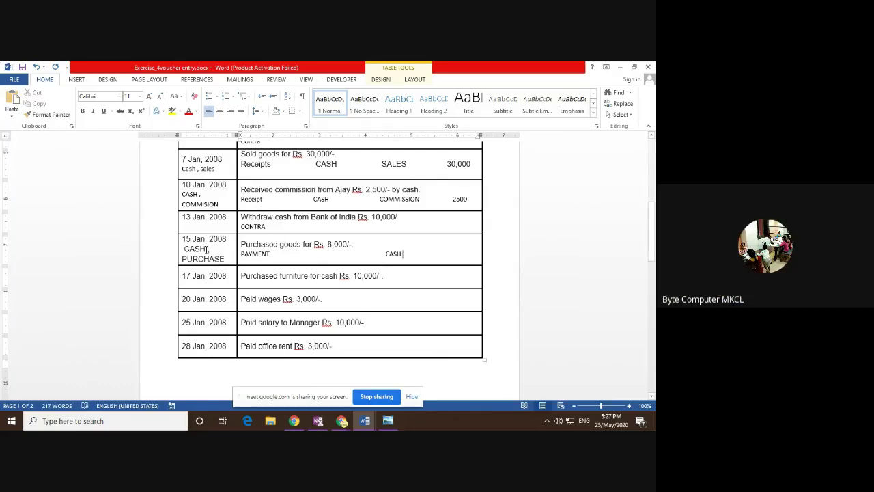
- Review the 15 Jan ledgers and examine how the Assets, Expenses & Losses debit and credit rule applies to PURCHASE
{"action": "left_click_drag", "start_coordinate": [208, 249], "coordinate": [182, 249]}
{"action": "left_click", "coordinate": [227, 258], "text": "shift"}
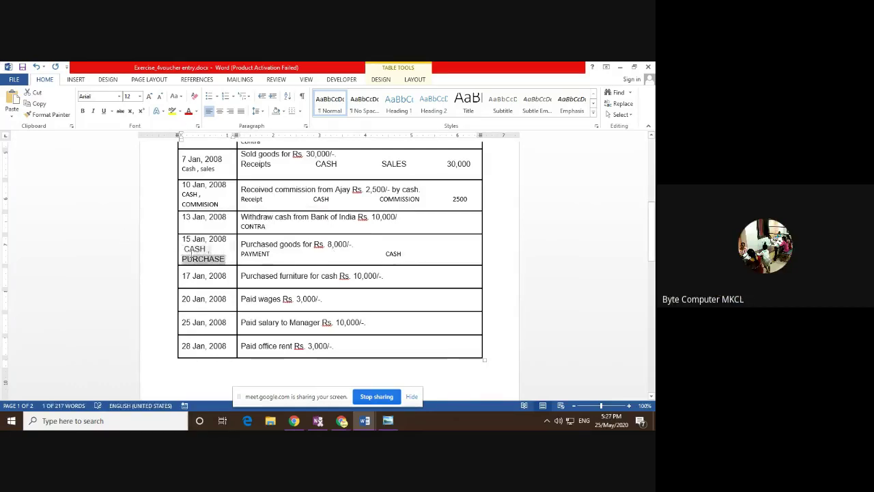
{"action": "double_click", "coordinate": [229, 257]}
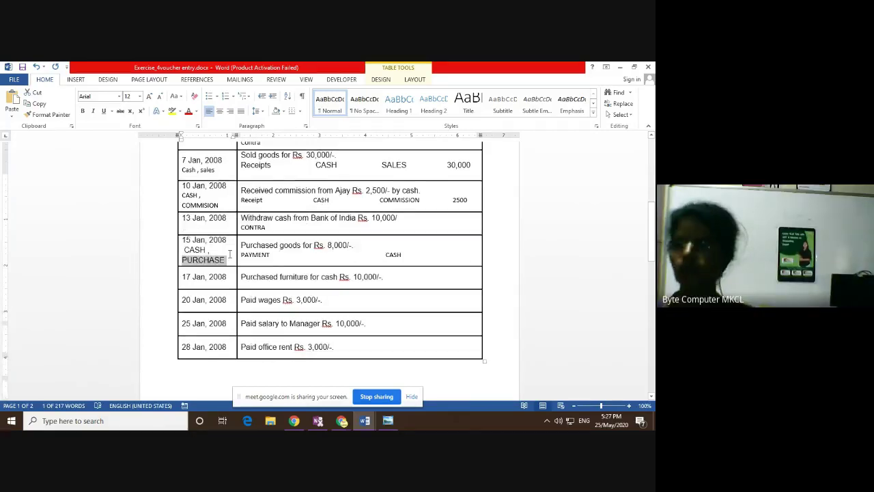
{"action": "scroll", "coordinate": [229, 256], "scroll_direction": "up", "scroll_amount": 8}
{"action": "left_click", "coordinate": [229, 255]}
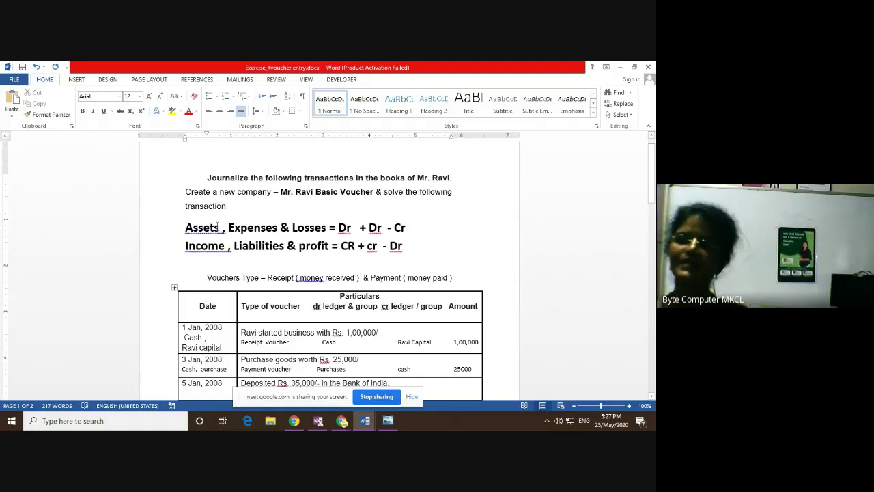
{"action": "left_click", "coordinate": [261, 227]}
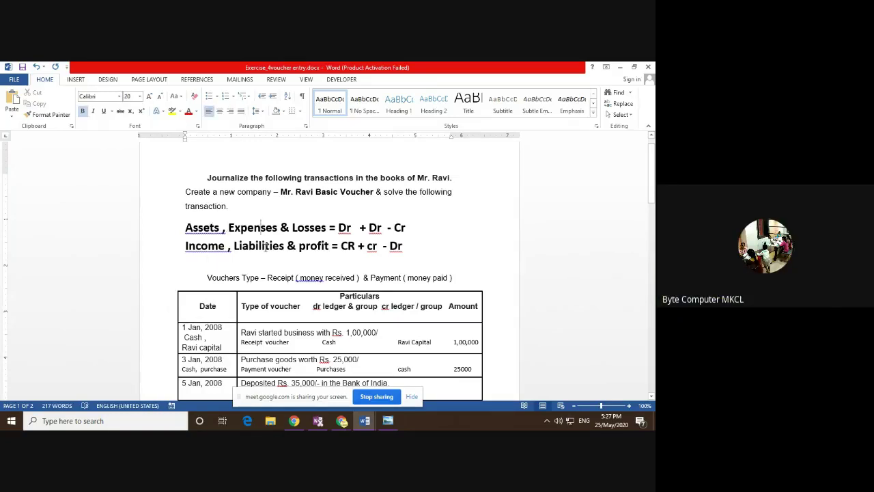
{"action": "left_click", "coordinate": [209, 246]}
{"action": "left_click", "coordinate": [219, 227]}
{"action": "left_click_drag", "start_coordinate": [352, 227], "coordinate": [337, 229]}
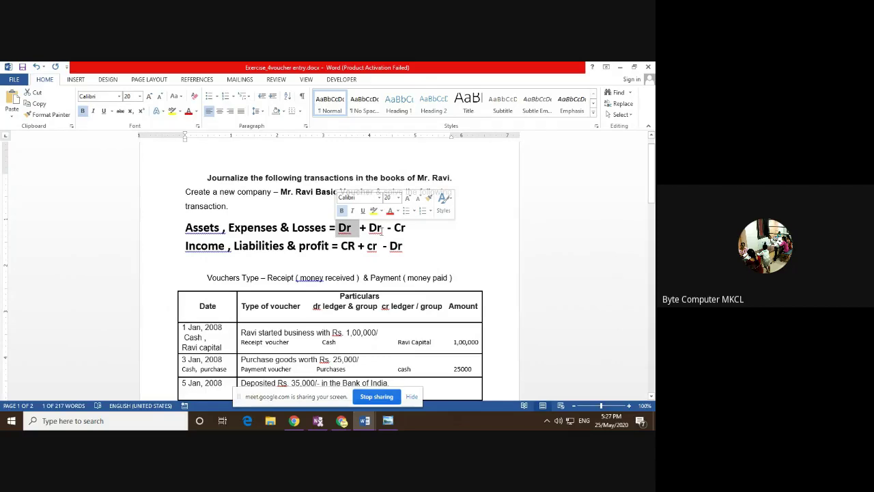
{"action": "left_click_drag", "start_coordinate": [382, 229], "coordinate": [358, 227]}
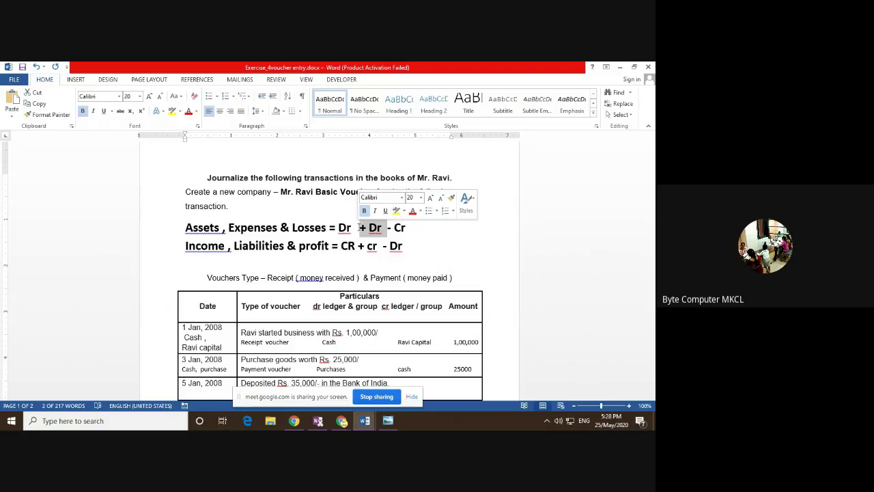
- Enter "PURCHASE" as the debit ledger on the 15 Jan, 2008 PAYMENT line and remove extra spaces before CASH
{"action": "key", "text": "ctrl+End"}
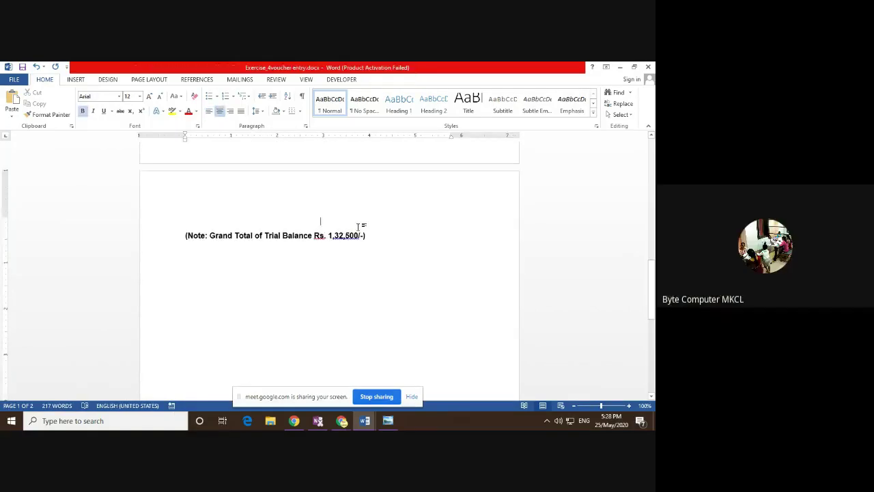
{"action": "key", "text": "Page_Up"}
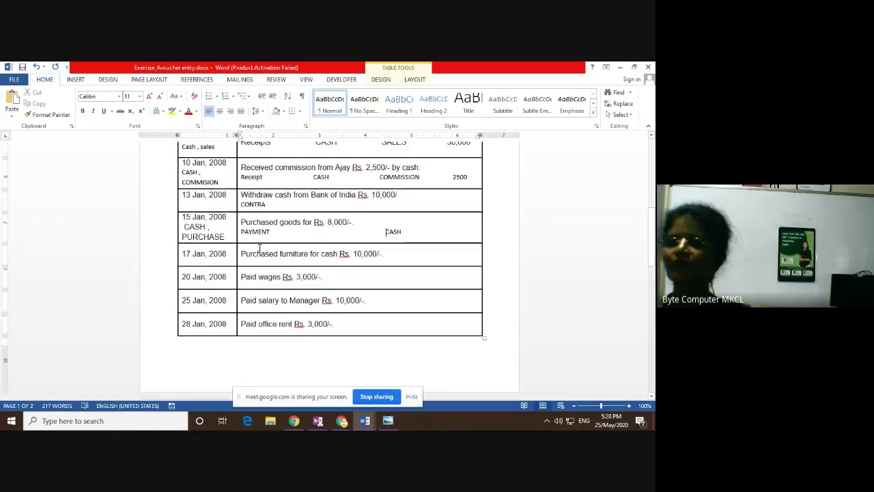
{"action": "left_click", "coordinate": [311, 233]}
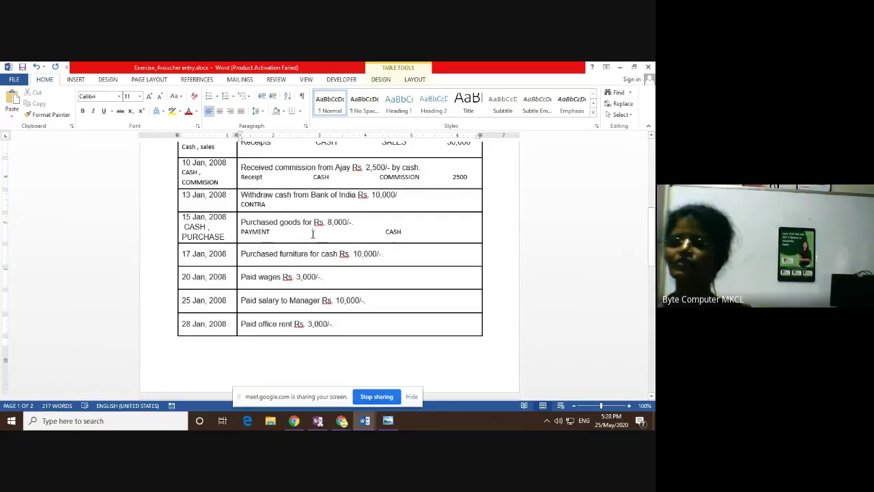
{"action": "type", "text": "PURCHASE"}
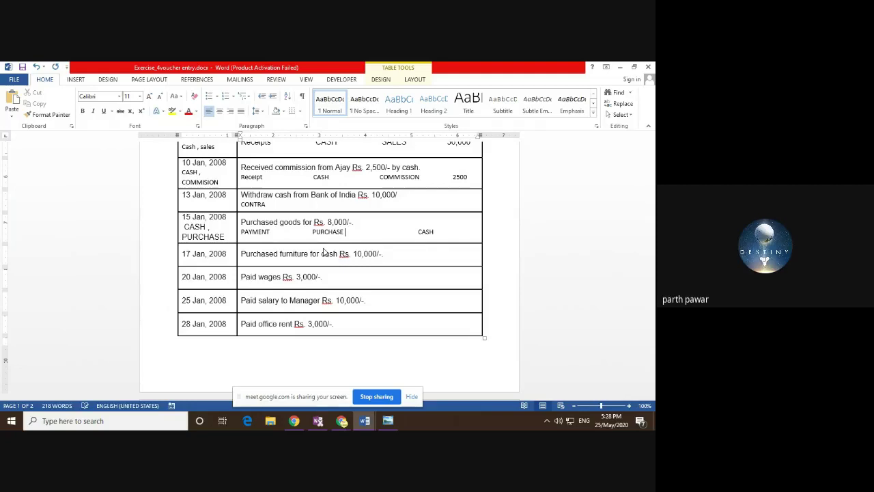
{"action": "key", "text": "Delete"}
{"action": "key", "text": "Delete"}
{"action": "key", "text": "Delete"}
{"action": "key", "text": "Delete"}
{"action": "key", "text": "Delete"}
- Enter 8000 as the amount on the PAYMENT line of the 15 Jan, 2008 goods purchase
{"action": "left_click", "coordinate": [445, 225]}
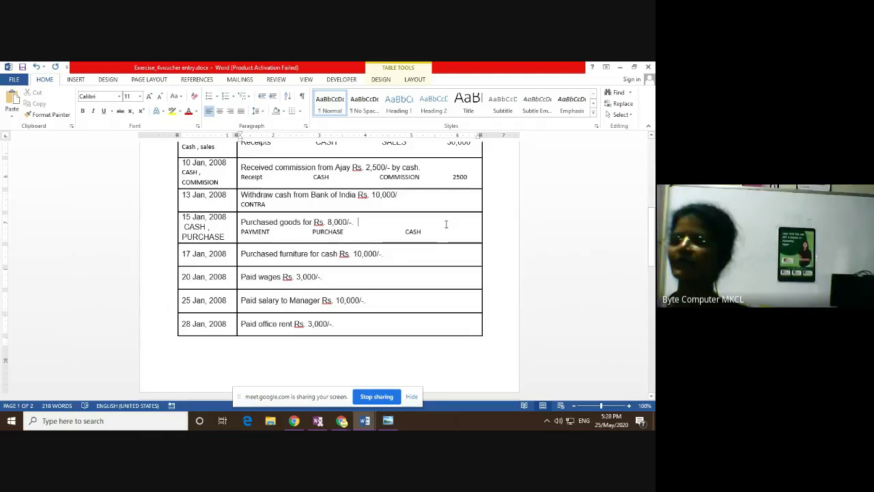
{"action": "left_click", "coordinate": [452, 231]}
{"action": "key", "text": "Tab"}
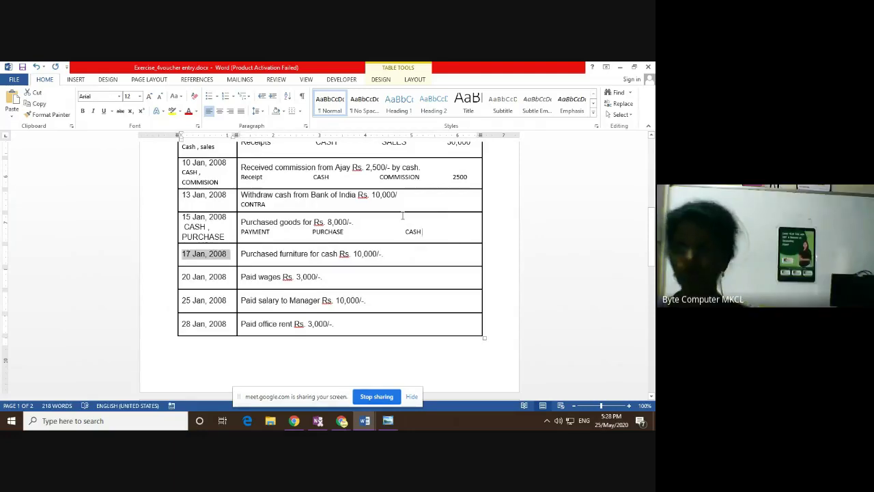
{"action": "left_click", "coordinate": [436, 230]}
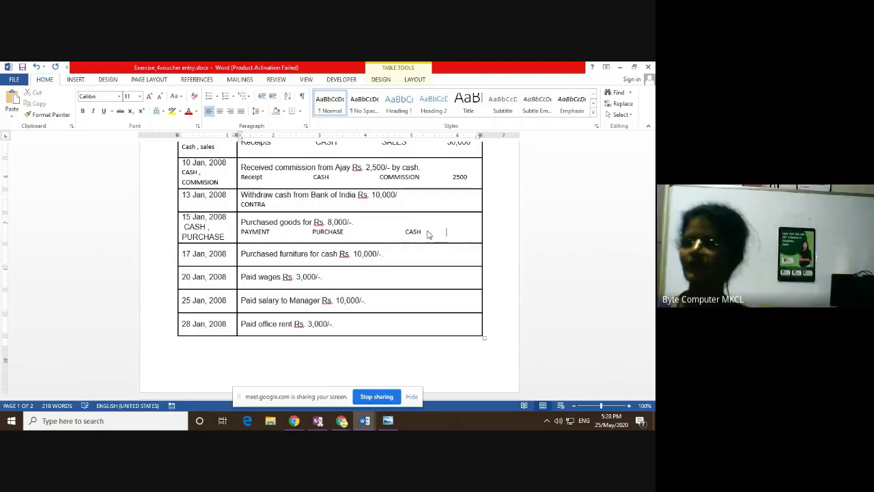
{"action": "type", "text": "800"}
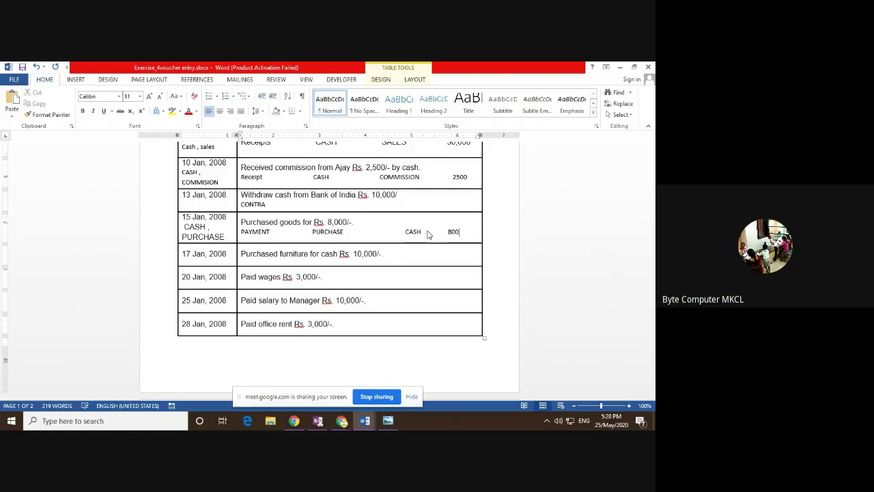
{"action": "type", "text": "0"}
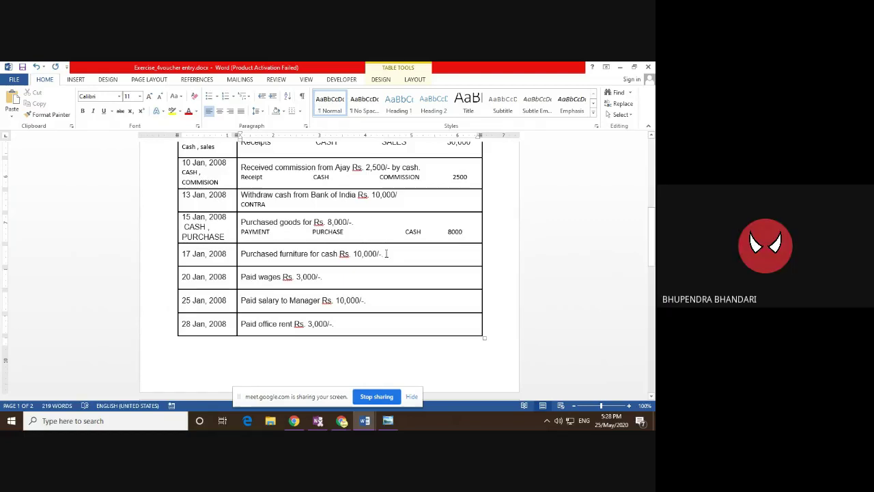
- Add a blank line below the furniture purchase transaction and another below the 17 Jan, 2008 date
{"action": "left_click", "coordinate": [386, 253]}
{"action": "key", "text": "Return"}
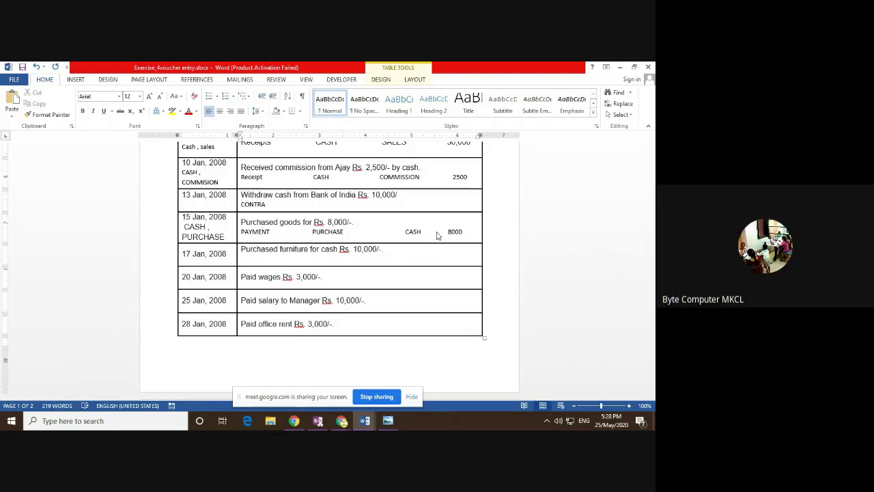
{"action": "left_click", "coordinate": [227, 254]}
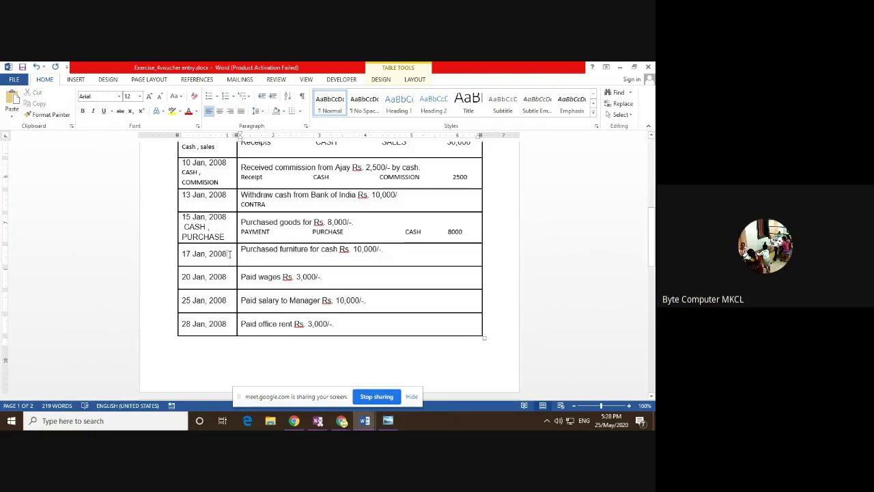
{"action": "key", "text": "Return"}
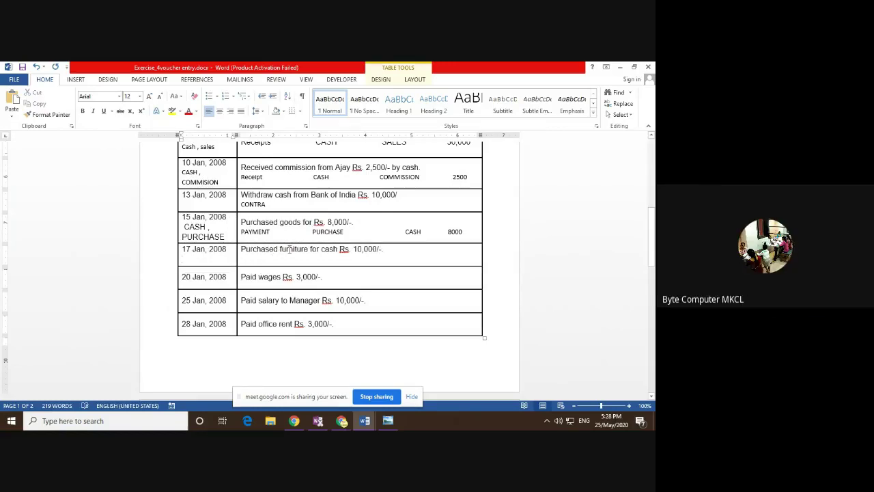
- Enter "PAYMENT" as the voucher type below the furniture purchase transaction, with no leading space
{"action": "left_click_drag", "start_coordinate": [279, 250], "coordinate": [307, 251]}
{"action": "left_click", "coordinate": [305, 258]}
{"action": "type", "text": "PAY"}
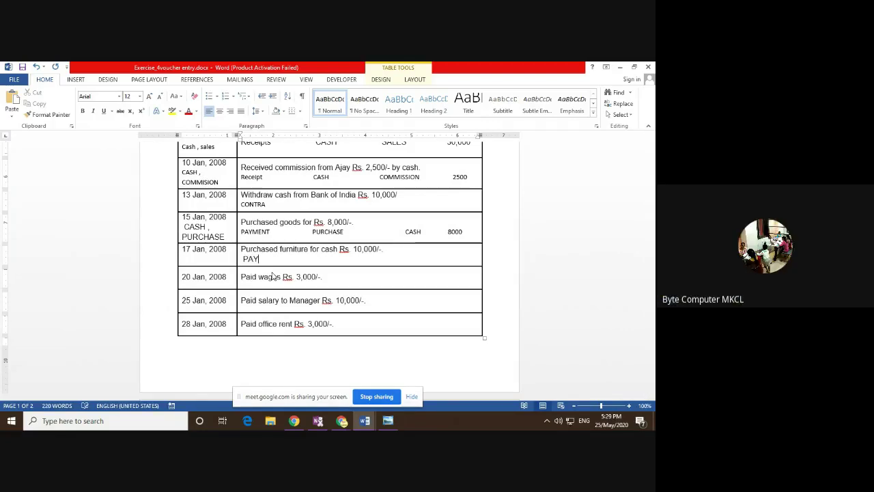
{"action": "type", "text": "MENT"}
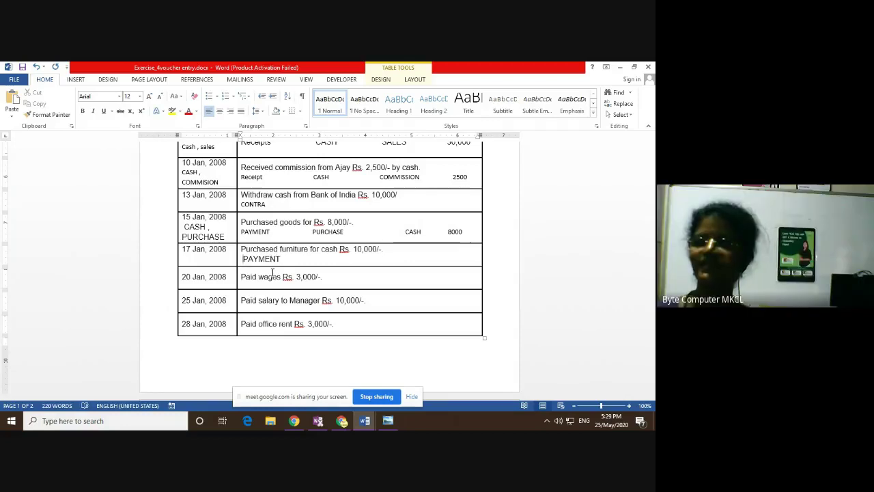
{"action": "key", "text": "Home"}
{"action": "key", "text": "Delete"}
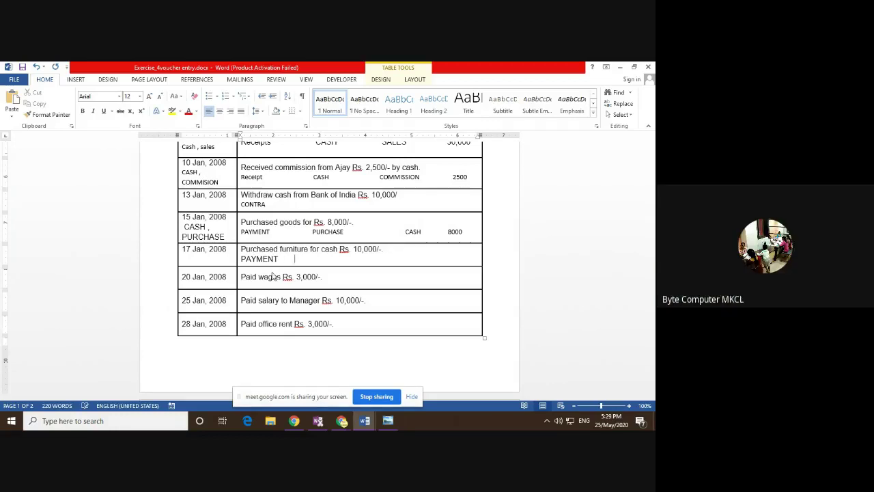
- Enter the ledgers "CASH, FURNITURE" below the date in the 17 Jan, 2008 row
{"action": "left_click", "coordinate": [180, 259]}
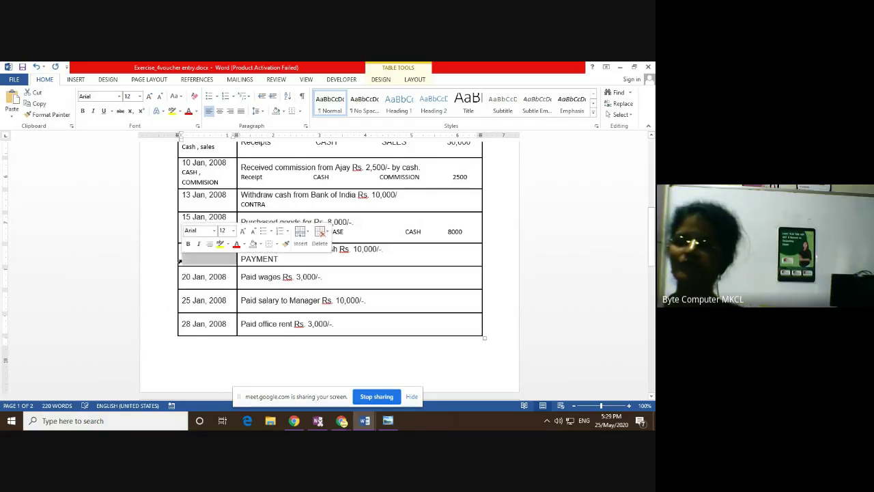
{"action": "type", "text": "C"}
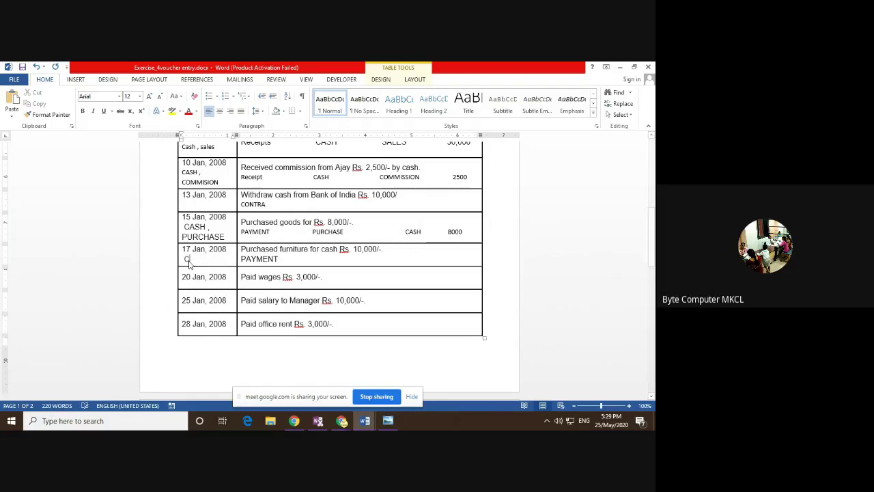
{"action": "type", "text": "ASH"}
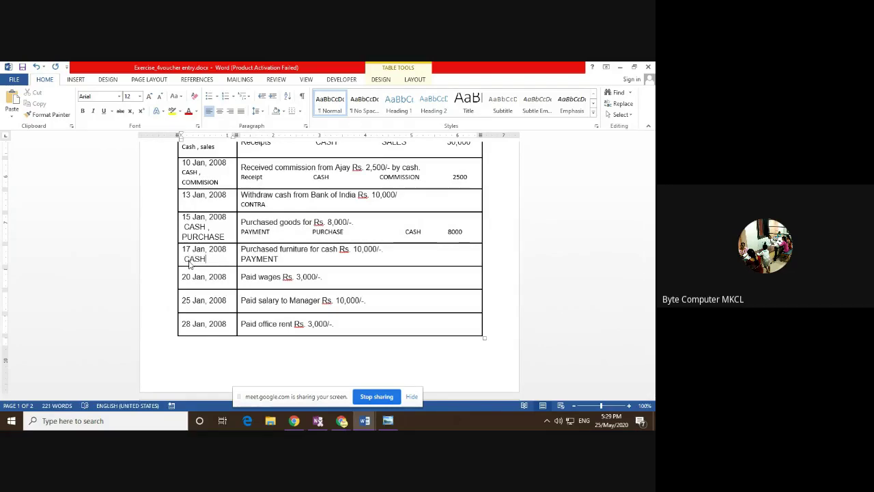
{"action": "type", "text": ","}
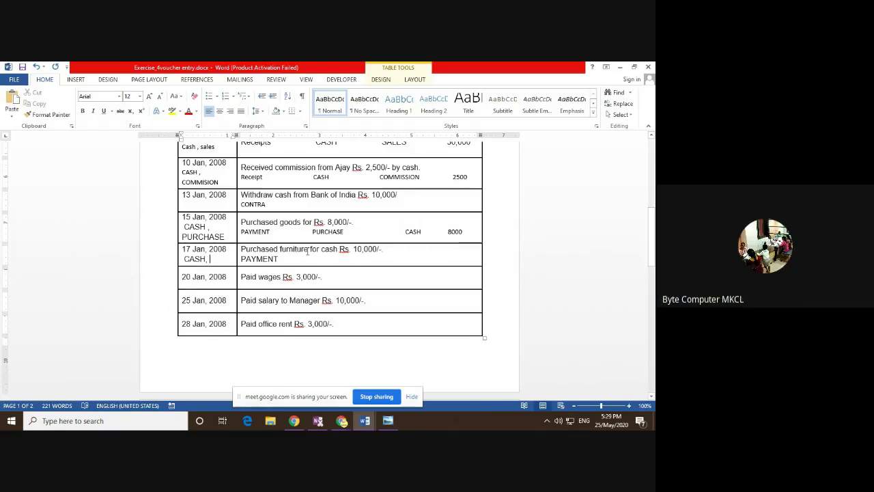
{"action": "left_click_drag", "start_coordinate": [308, 250], "coordinate": [279, 250]}
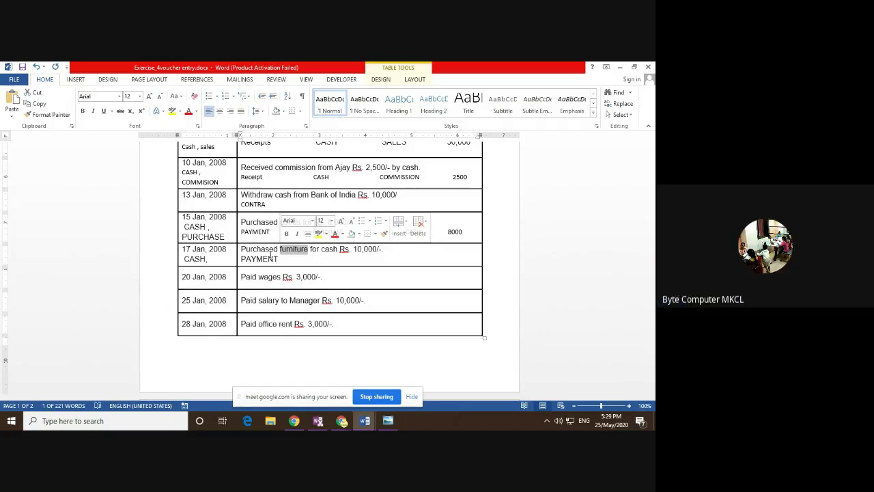
{"action": "left_click", "coordinate": [189, 255]}
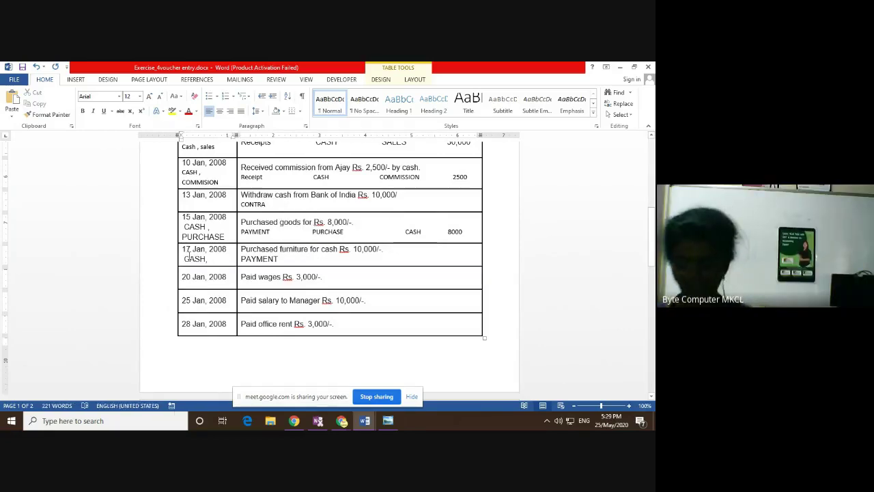
{"action": "type", "text": "FUR"}
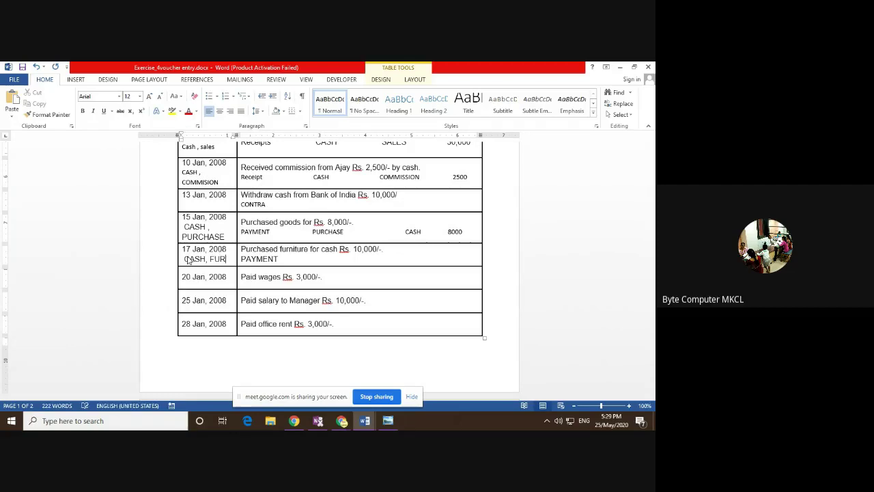
{"action": "type", "text": "NITURE"}
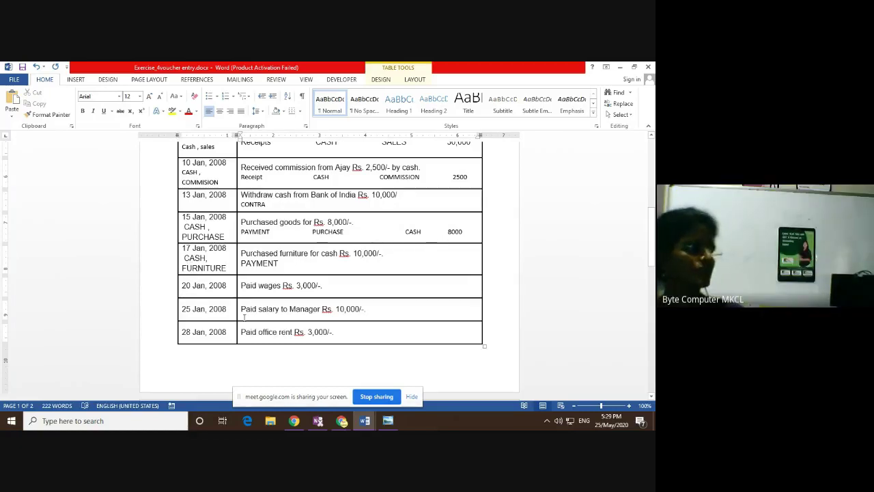
- Check the cash ledger against the Assets debit/credit rule, and enter "CASH" as the credit ledger on the furniture purchase's PAYMENT line
{"action": "left_click_drag", "start_coordinate": [208, 258], "coordinate": [182, 258]}
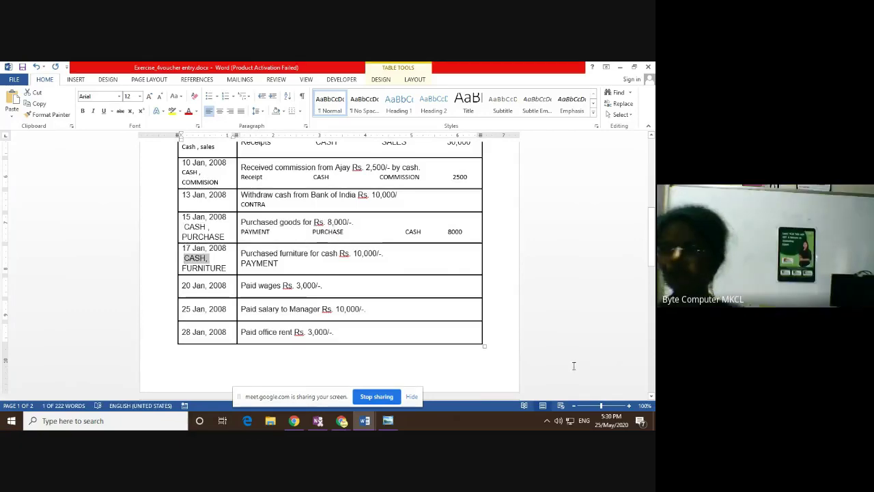
{"action": "key", "text": "ctrl+Home"}
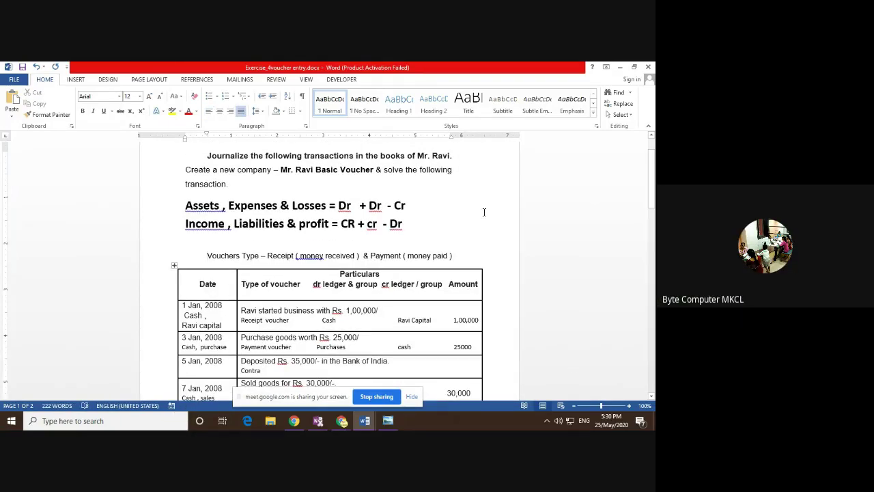
{"action": "left_click_drag", "start_coordinate": [223, 206], "coordinate": [182, 207]}
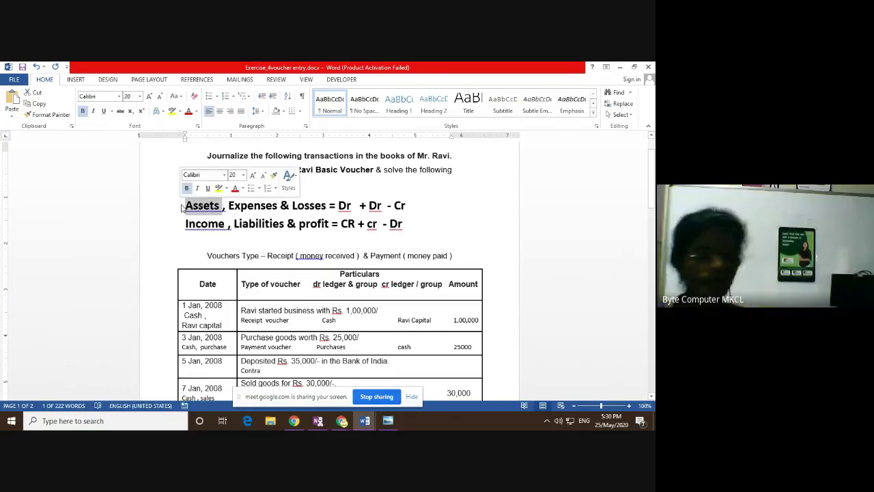
{"action": "left_click_drag", "start_coordinate": [352, 206], "coordinate": [337, 204]}
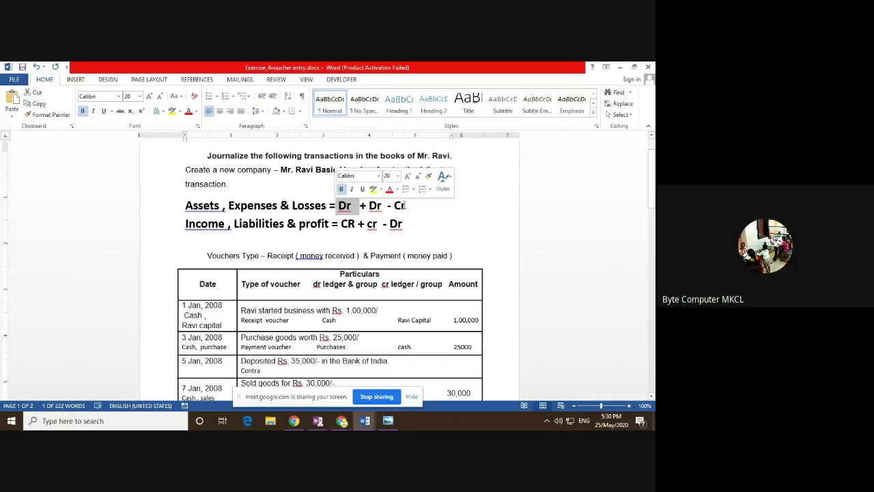
{"action": "left_click_drag", "start_coordinate": [407, 206], "coordinate": [388, 208]}
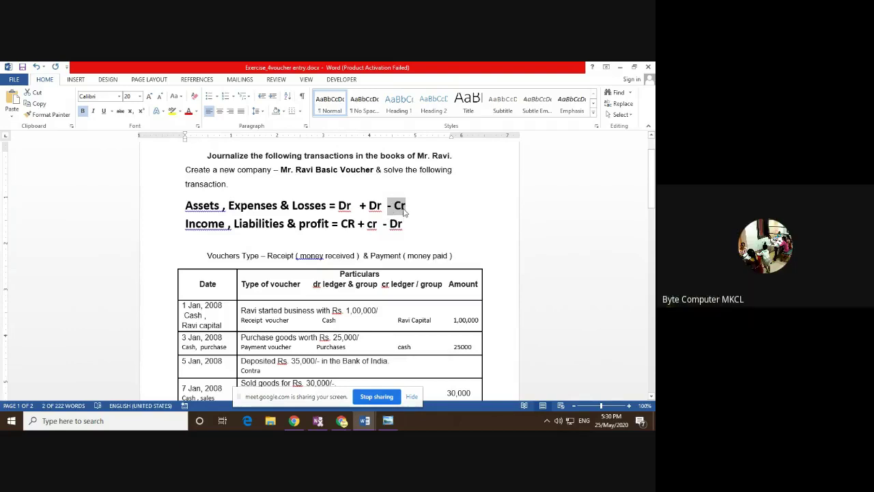
{"action": "scroll", "coordinate": [407, 299], "scroll_direction": "down", "scroll_amount": 4}
{"action": "left_click", "coordinate": [407, 299]}
{"action": "scroll", "coordinate": [407, 299], "scroll_direction": "down", "scroll_amount": 3}
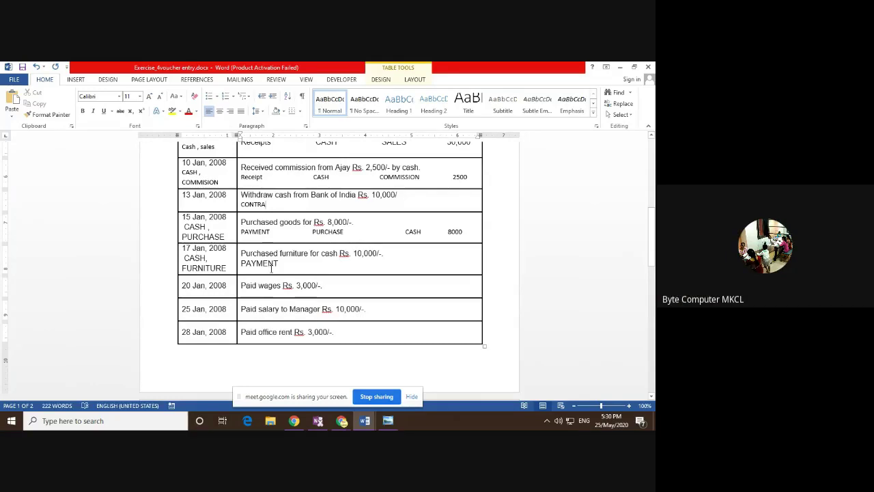
{"action": "left_click", "coordinate": [308, 264]}
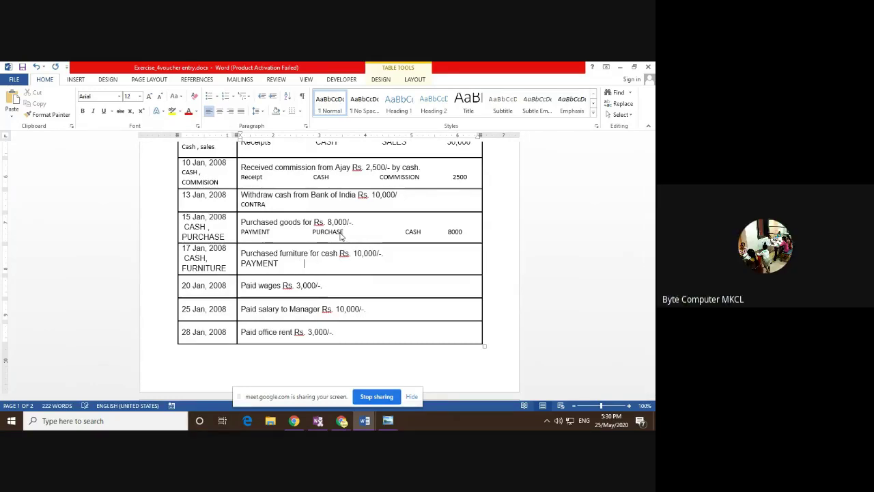
{"action": "key", "text": "Tab"}
{"action": "type", "text": "CASH"}
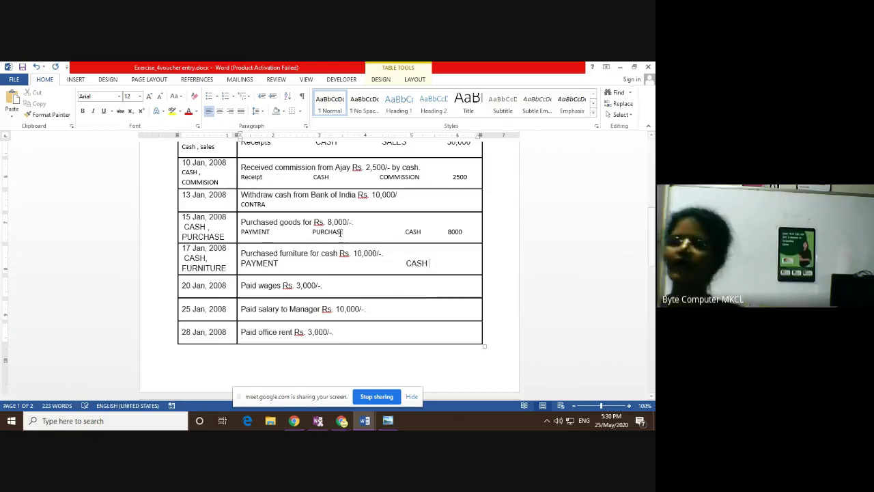
- Check the furniture ledger against the Assets debit/credit rule, and enter "FURNITURE" as the debit ledger on the 17 Jan, 2008 PAYMENT line
{"action": "left_click_drag", "start_coordinate": [229, 267], "coordinate": [183, 269]}
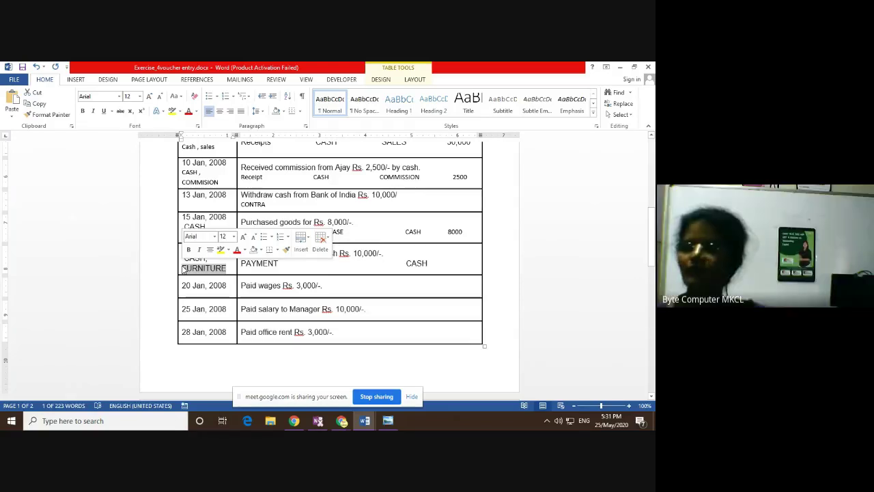
{"action": "scroll", "coordinate": [183, 269], "scroll_direction": "up", "scroll_amount": 7}
{"action": "left_click", "coordinate": [183, 270]}
{"action": "left_click", "coordinate": [192, 205]}
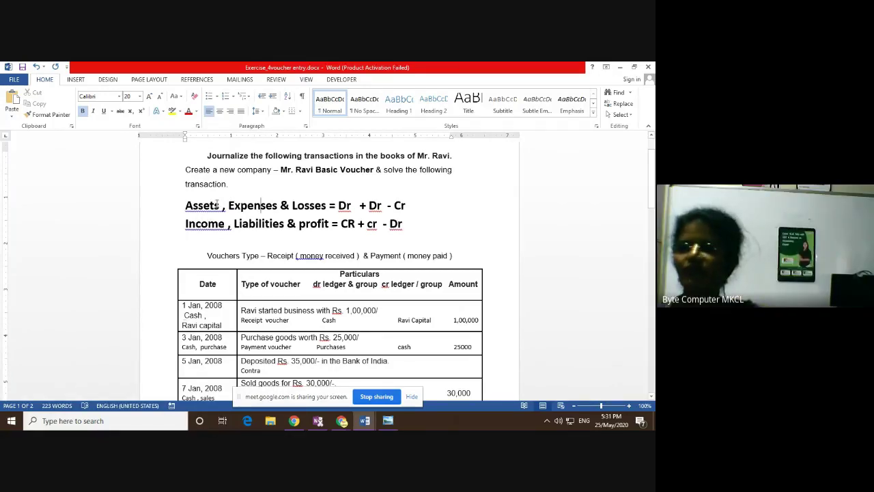
{"action": "left_click_drag", "start_coordinate": [218, 205], "coordinate": [185, 205]}
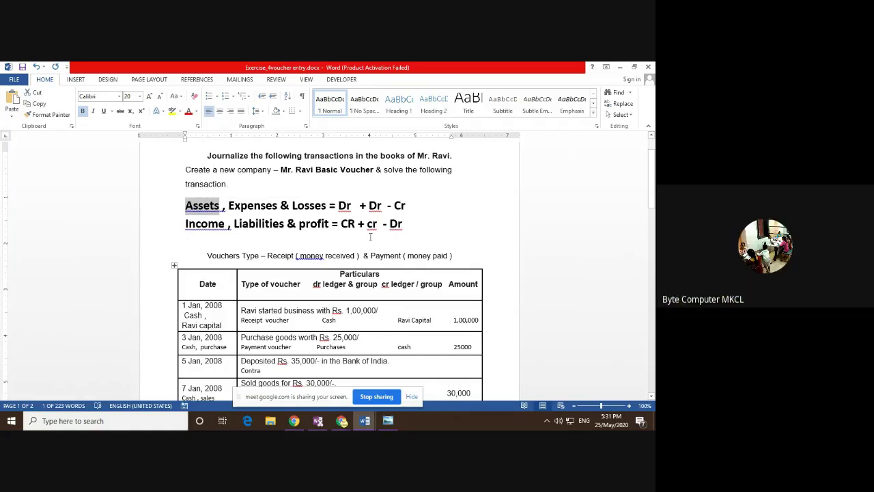
{"action": "mouse_move", "coordinate": [354, 207]}
{"action": "left_mouse_down"}
{"action": "mouse_move", "coordinate": [338, 206]}
{"action": "mouse_move", "coordinate": [383, 205]}
{"action": "mouse_move", "coordinate": [361, 206]}
{"action": "left_mouse_up"}
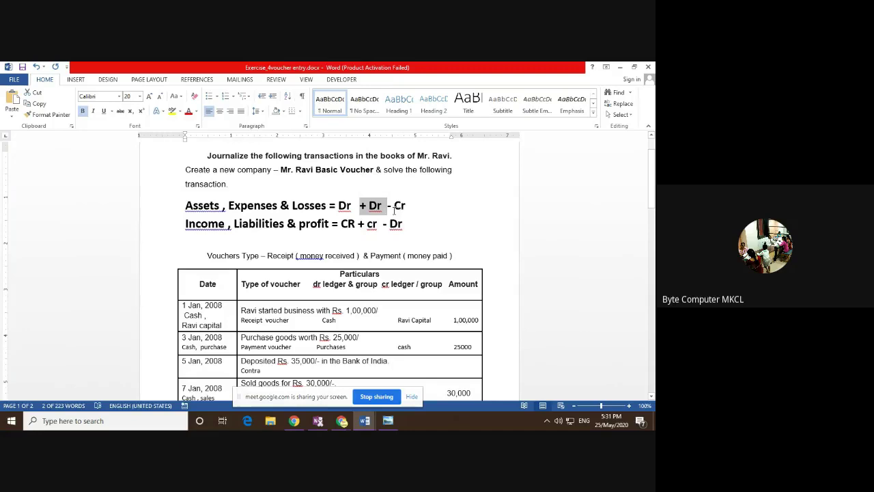
{"action": "scroll", "coordinate": [328, 273], "scroll_direction": "down", "scroll_amount": 8}
{"action": "left_click", "coordinate": [235, 334]}
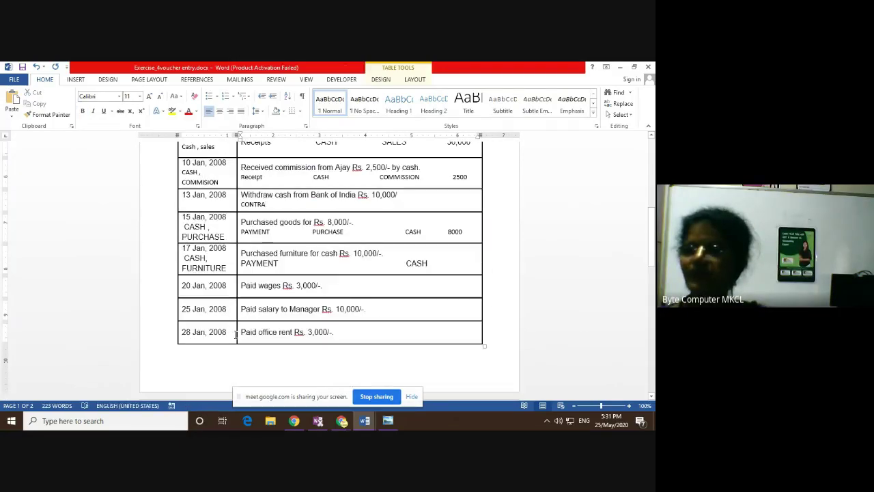
{"action": "left_click", "coordinate": [309, 261]}
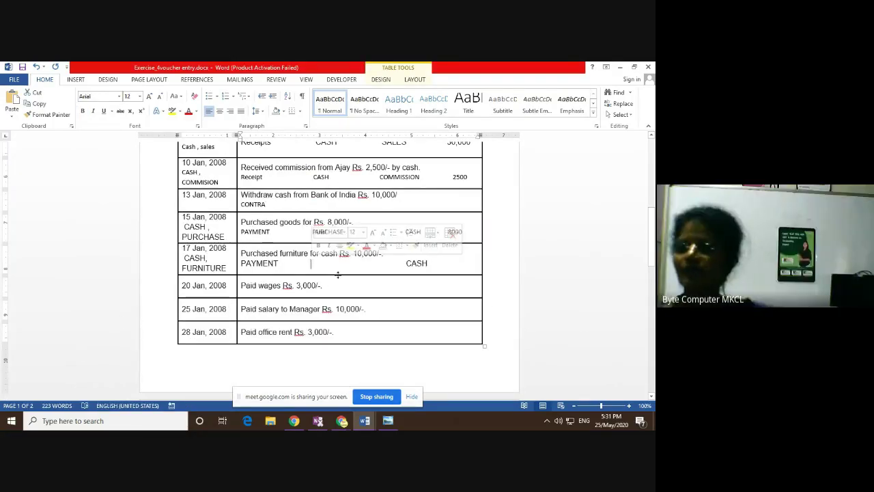
{"action": "type", "text": "FURNITURE"}
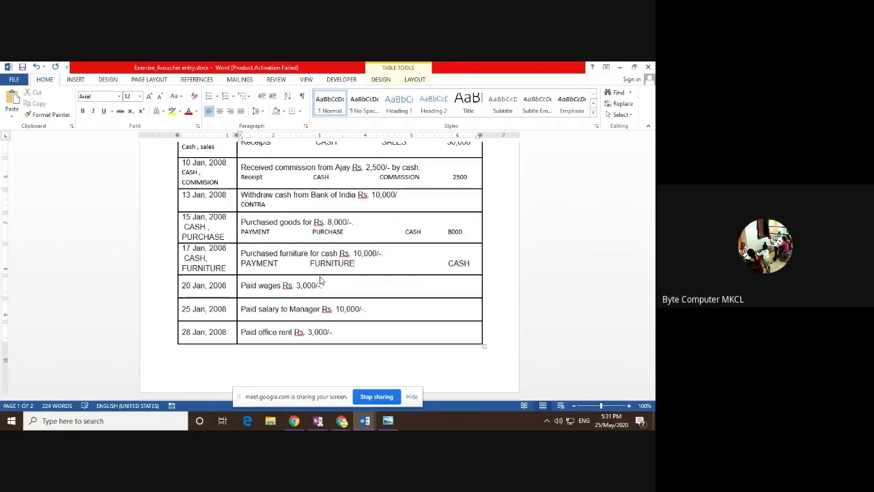
- Remove the surplus spaces between FURNITURE and CASH to realign the credit ledger, and enter 10000 as the furniture purchase amount
{"action": "key", "text": "Delete"}
{"action": "key", "text": "Delete"}
{"action": "key", "text": "Delete"}
{"action": "key", "text": "Delete"}
{"action": "key", "text": "Delete"}
{"action": "key", "text": "Delete"}
{"action": "key", "text": "Delete"}
{"action": "key", "text": "Delete"}
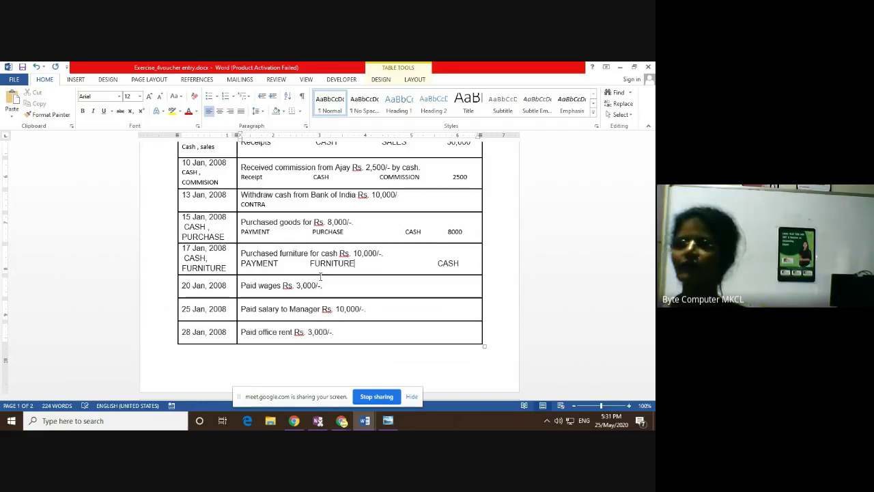
{"action": "key", "text": "Delete"}
{"action": "key", "text": "Delete"}
{"action": "key", "text": "Delete"}
{"action": "key", "text": "Delete"}
{"action": "key", "text": "Delete"}
{"action": "key", "text": "Delete"}
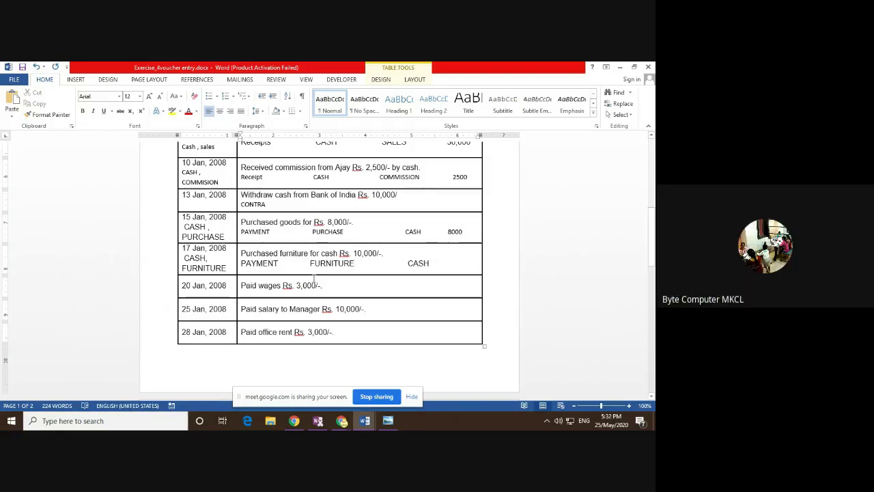
{"action": "key", "text": "Delete"}
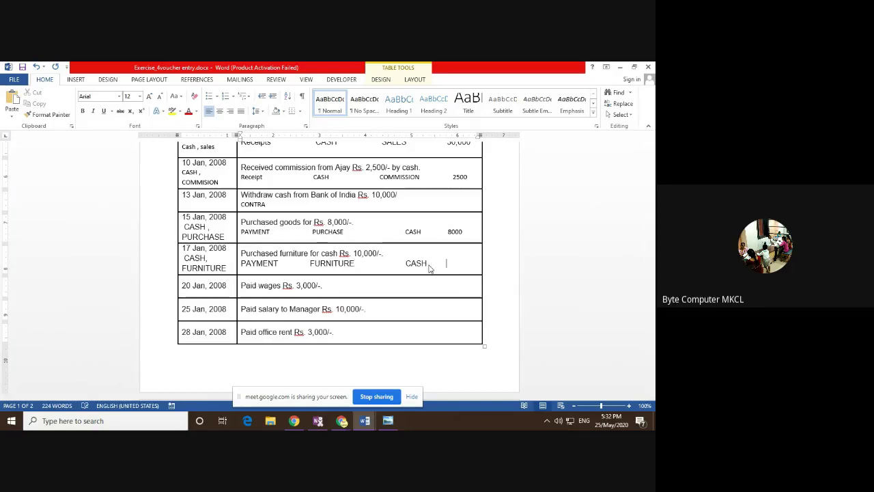
{"action": "type", "text": "10000"}
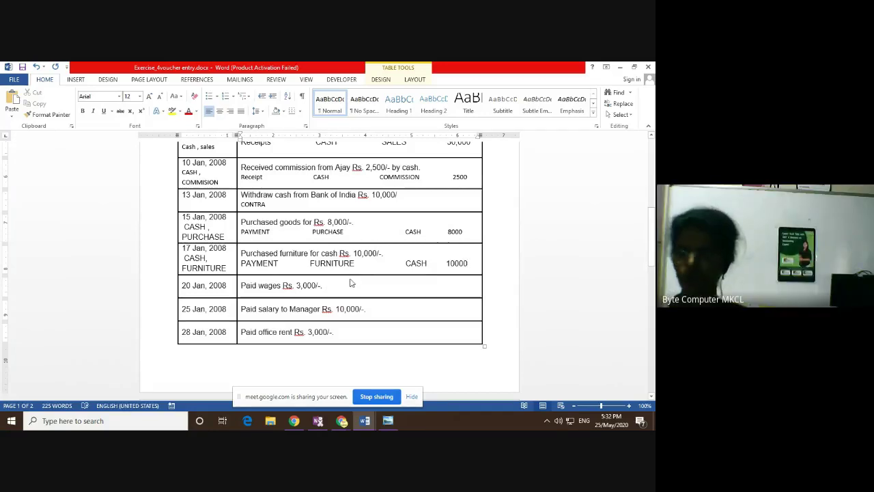
- Add a blank line below the 20 Jan, 2008 date and the wages transaction, and enter "PAYMENT" as the wages voucher type
{"action": "key", "text": "Return"}
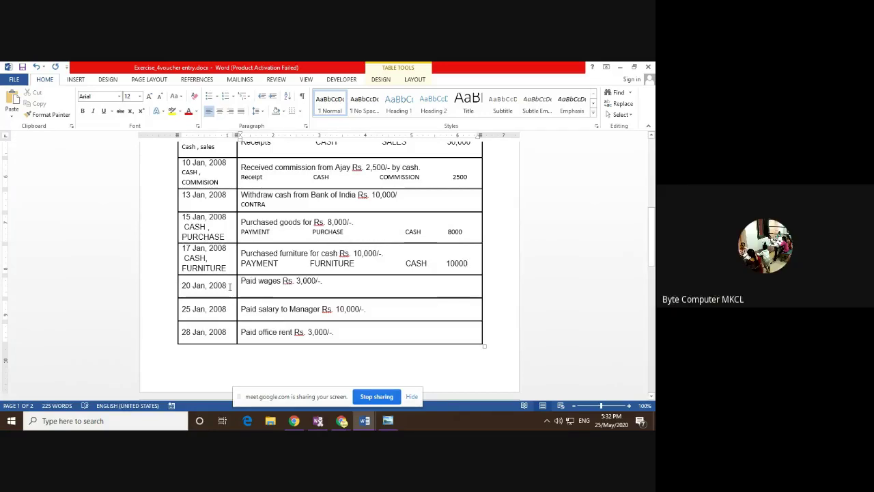
{"action": "left_click", "coordinate": [230, 286]}
{"action": "key", "text": "Return"}
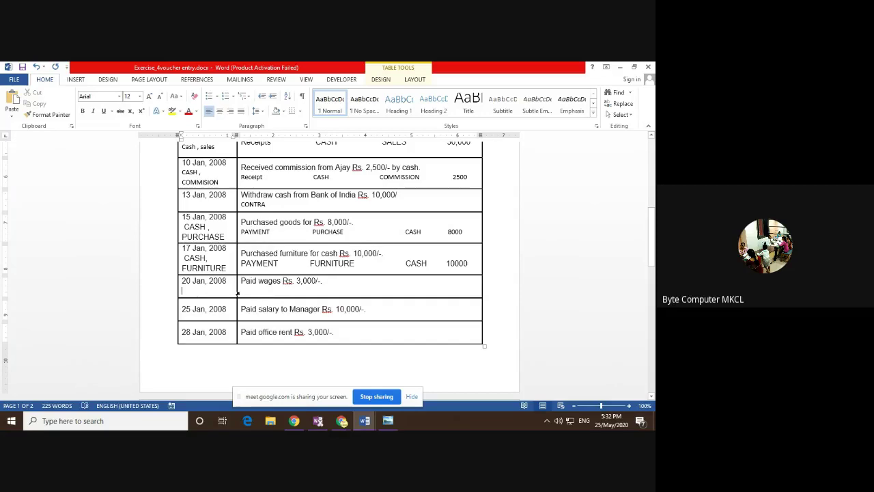
{"action": "left_click", "coordinate": [243, 289]}
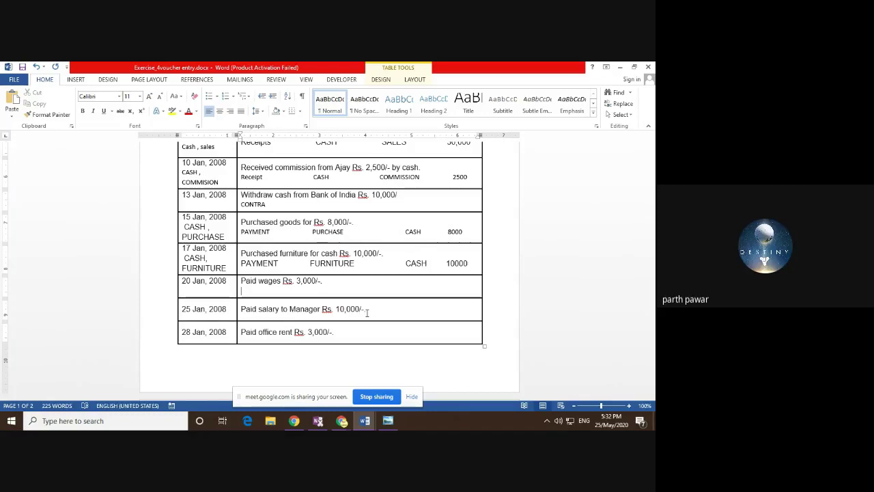
{"action": "type", "text": "PAYMENT"}
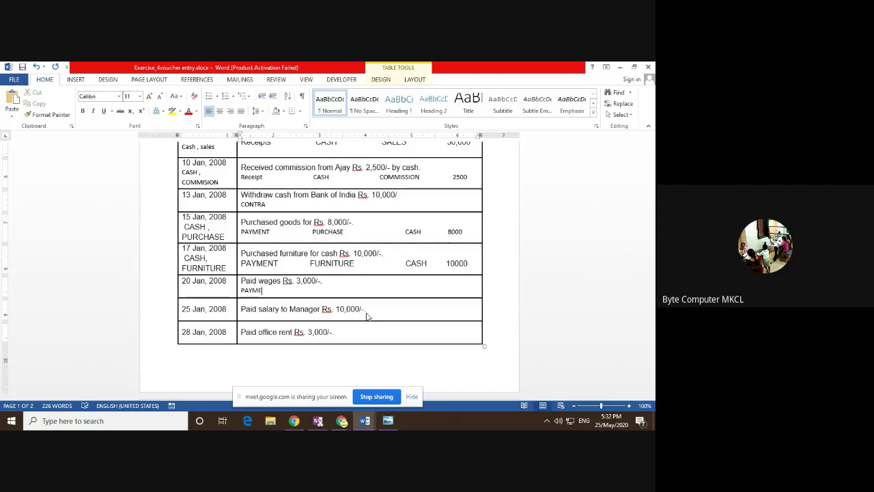
- Enter the ledgers "CASH, WAGES" below the date in the 20 Jan, 2008 row
{"action": "left_click", "coordinate": [184, 290]}
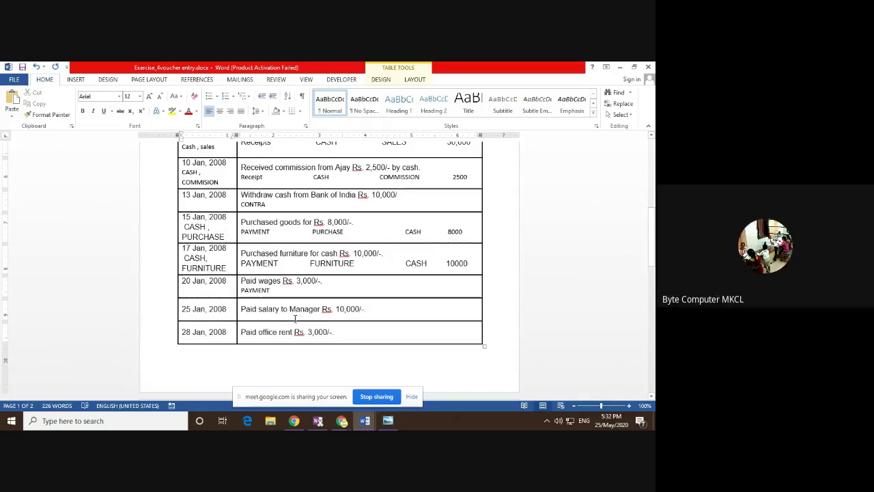
{"action": "type", "text": "CASH"}
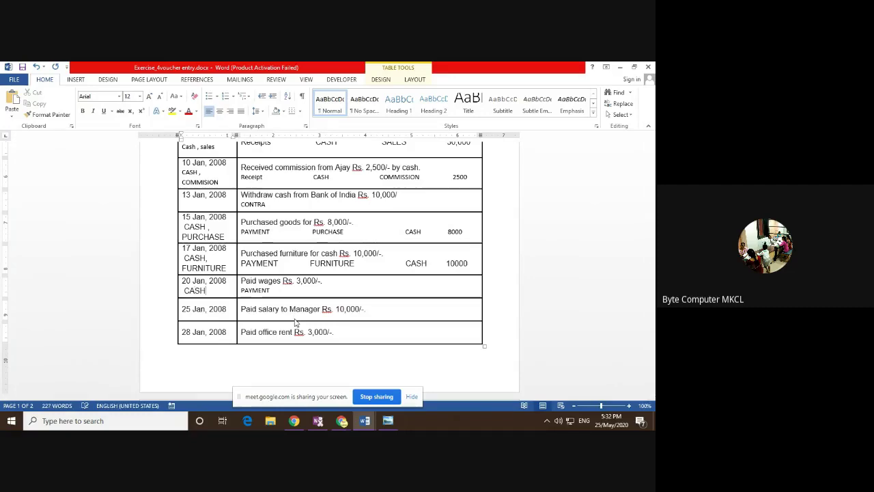
{"action": "type", "text": ","}
{"action": "type", "text": "WAGES"}
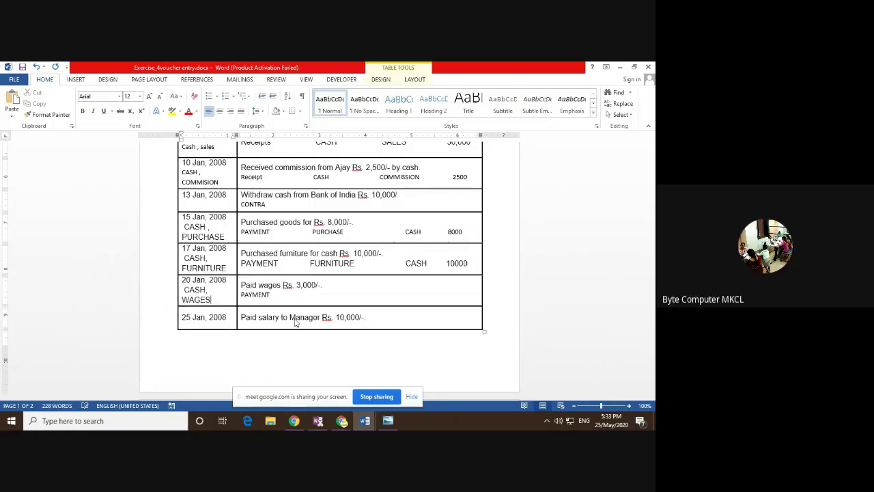
- Check the cash ledger of the 20 Jan, 2008 wages payment against the Assets debit/credit rule above the table
{"action": "left_click", "coordinate": [280, 294]}
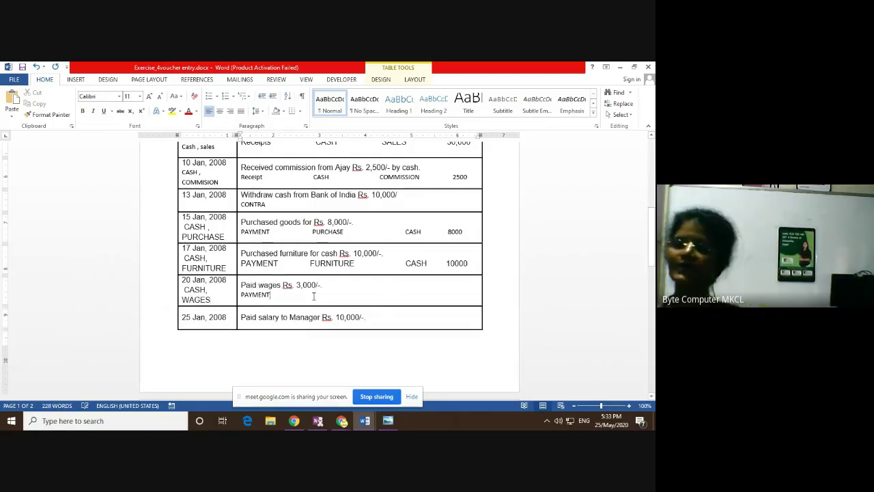
{"action": "left_click_drag", "start_coordinate": [212, 289], "coordinate": [183, 289]}
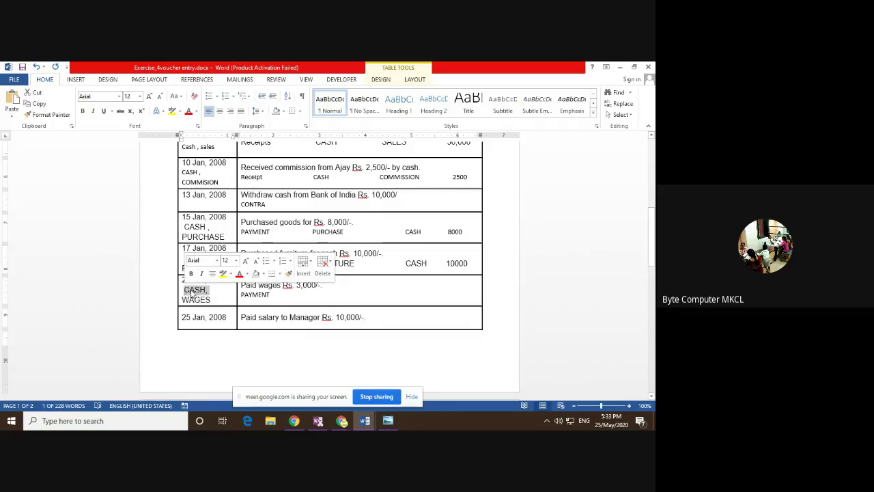
{"action": "scroll", "coordinate": [209, 271], "scroll_direction": "up", "scroll_amount": 5}
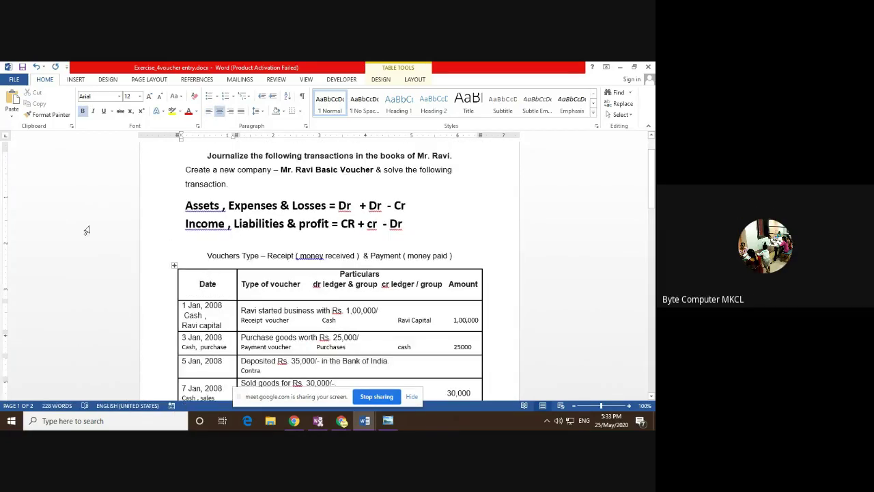
{"action": "scroll", "coordinate": [157, 227], "scroll_direction": "up", "scroll_amount": 1}
{"action": "left_click_drag", "start_coordinate": [353, 205], "coordinate": [332, 206]}
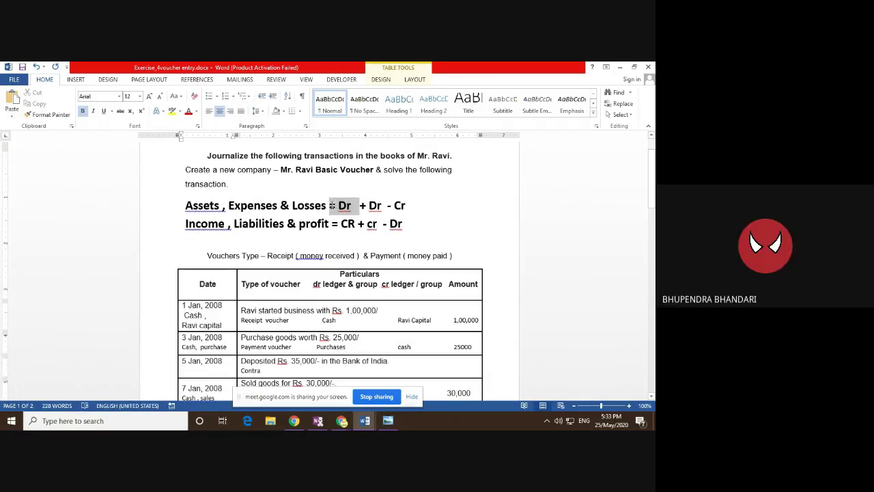
{"action": "left_click_drag", "start_coordinate": [332, 206], "coordinate": [332, 205]}
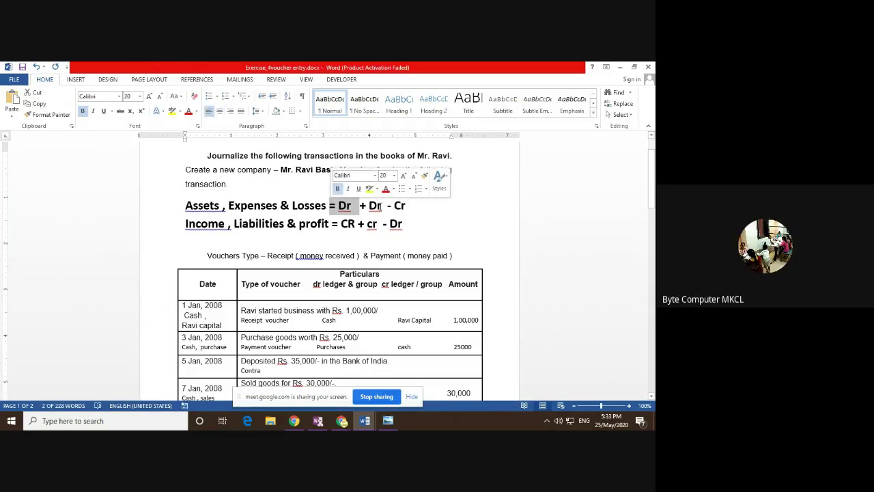
{"action": "left_click_drag", "start_coordinate": [382, 205], "coordinate": [359, 206]}
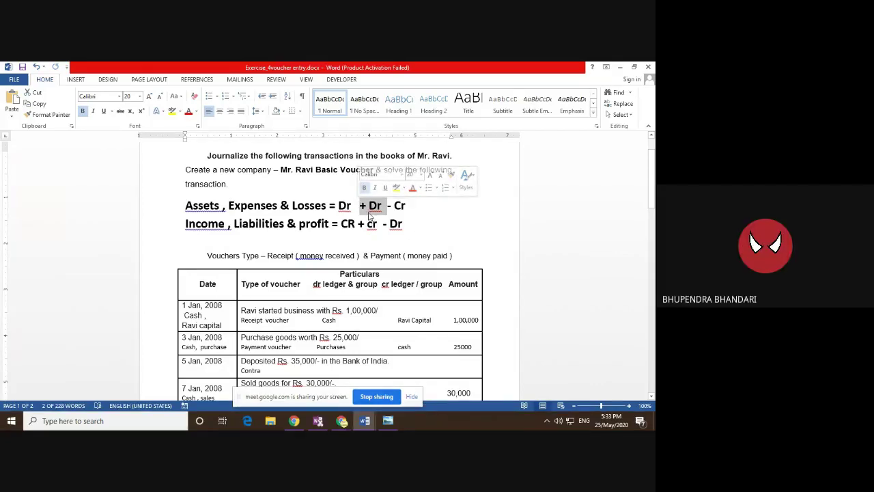
{"action": "left_click_drag", "start_coordinate": [409, 206], "coordinate": [388, 206]}
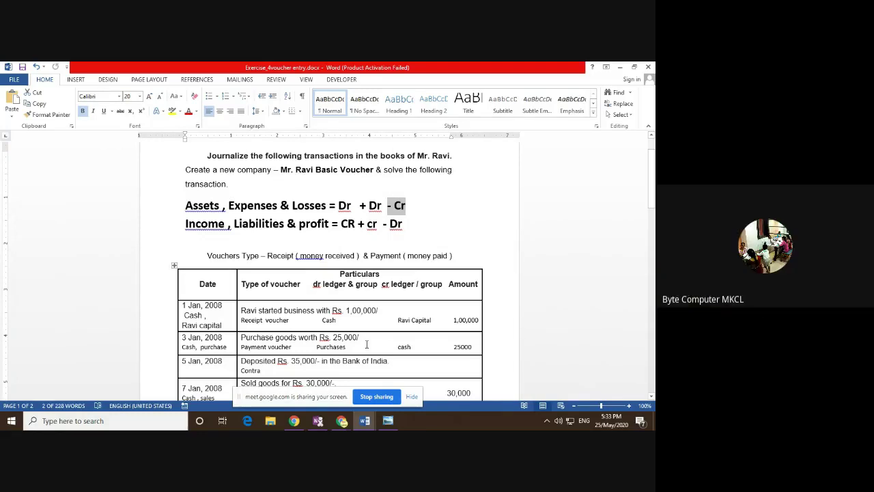
{"action": "scroll", "coordinate": [341, 337], "scroll_direction": "down", "scroll_amount": 7}
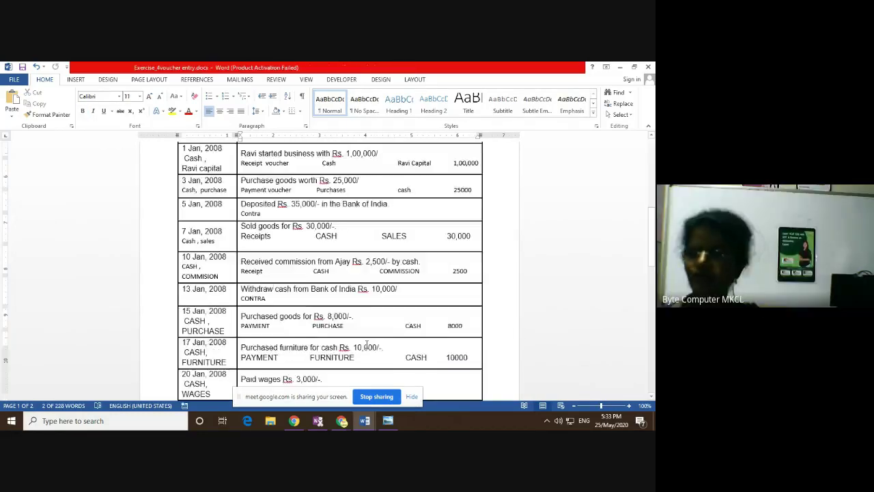
- Enter "CASH" as the credit ledger on the 20 Jan, 2008 PAYMENT line
{"action": "left_click", "coordinate": [318, 331]}
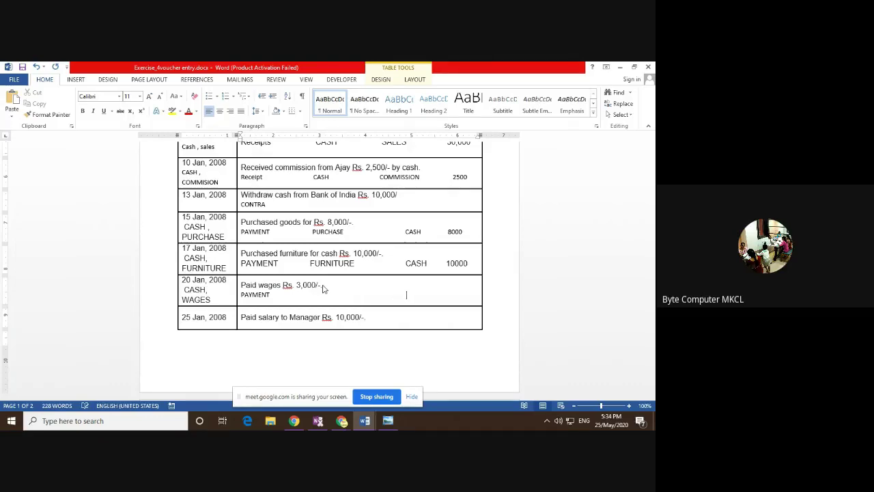
{"action": "type", "text": "CASH"}
{"action": "key", "text": "BackSpace"}
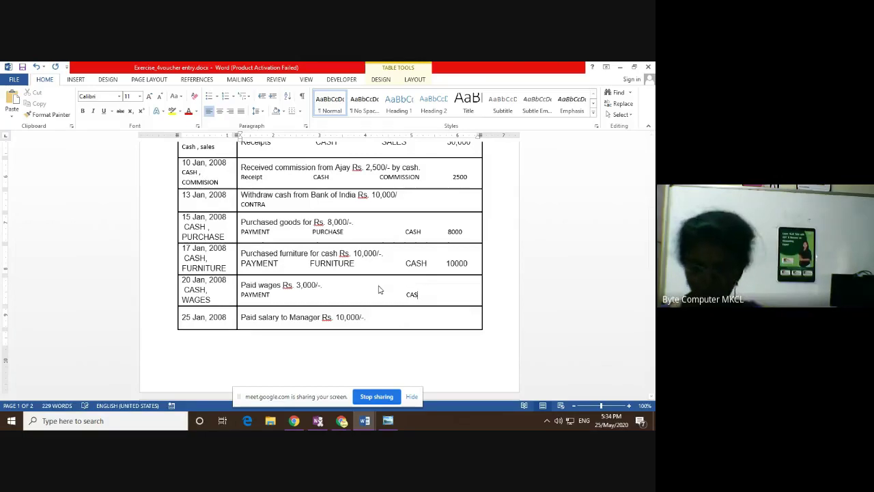
{"action": "type", "text": "H"}
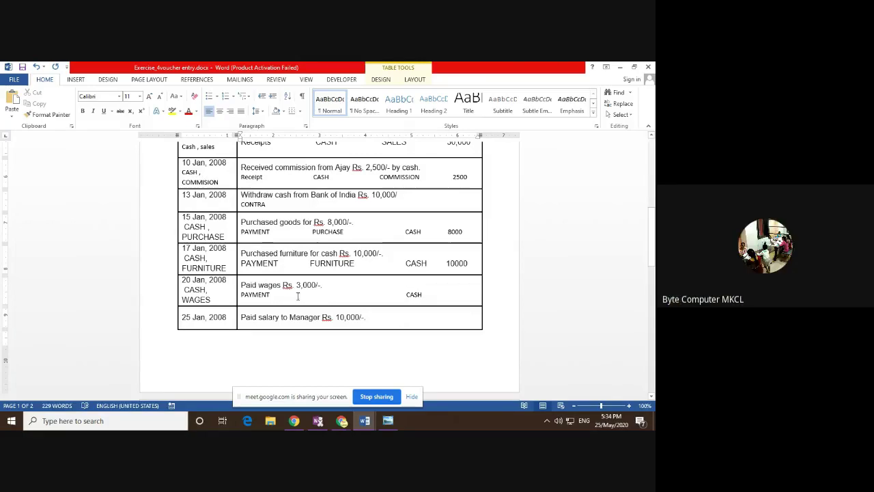
- Check the wages ledger of the 20 Jan, 2008 row against the Expenses debit/credit rule above the table
{"action": "left_click", "coordinate": [209, 299]}
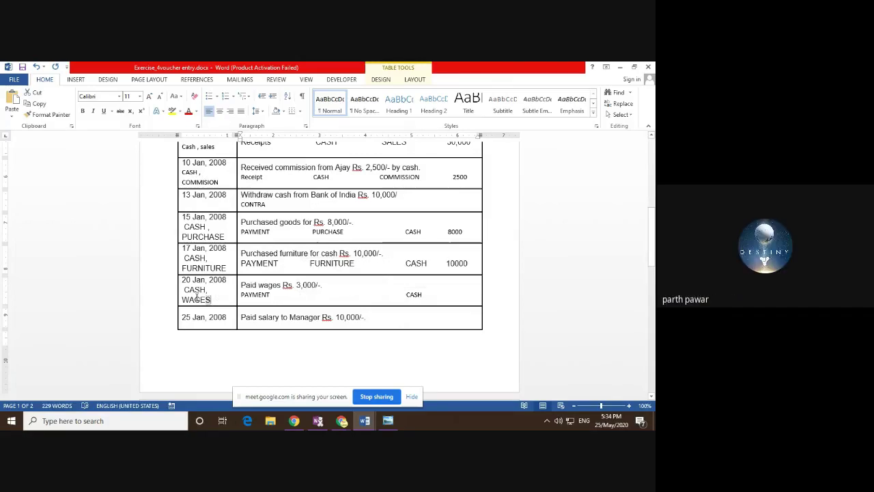
{"action": "double_click", "coordinate": [196, 299]}
{"action": "scroll", "coordinate": [198, 295], "scroll_direction": "up", "scroll_amount": 6}
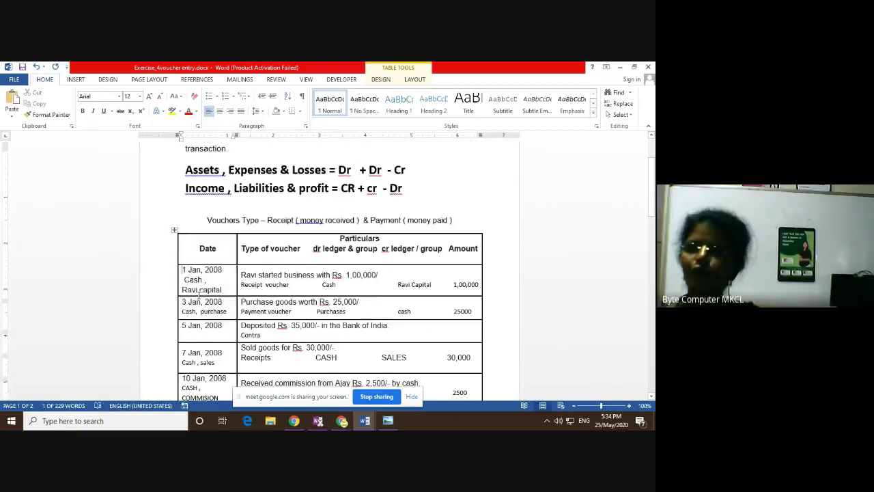
{"action": "left_click", "coordinate": [179, 302]}
{"action": "left_click", "coordinate": [258, 233]}
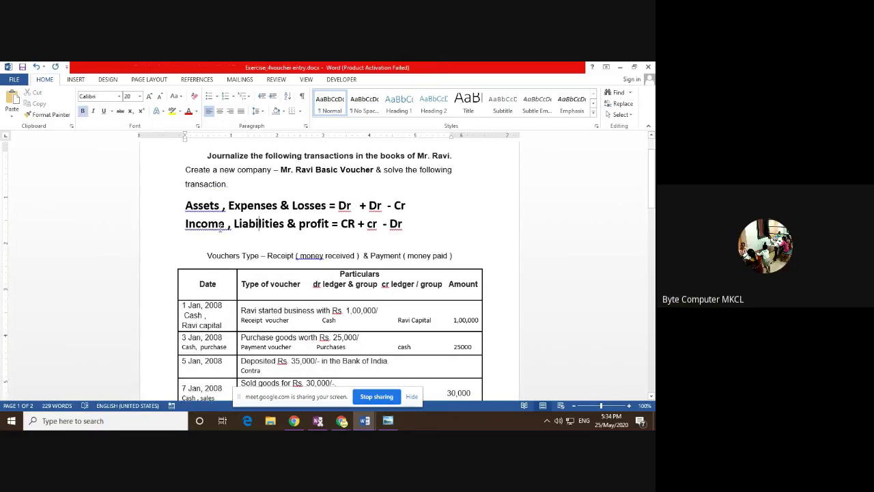
{"action": "left_click", "coordinate": [204, 206]}
{"action": "left_click", "coordinate": [256, 206]}
{"action": "left_click_drag", "start_coordinate": [277, 205], "coordinate": [230, 213]}
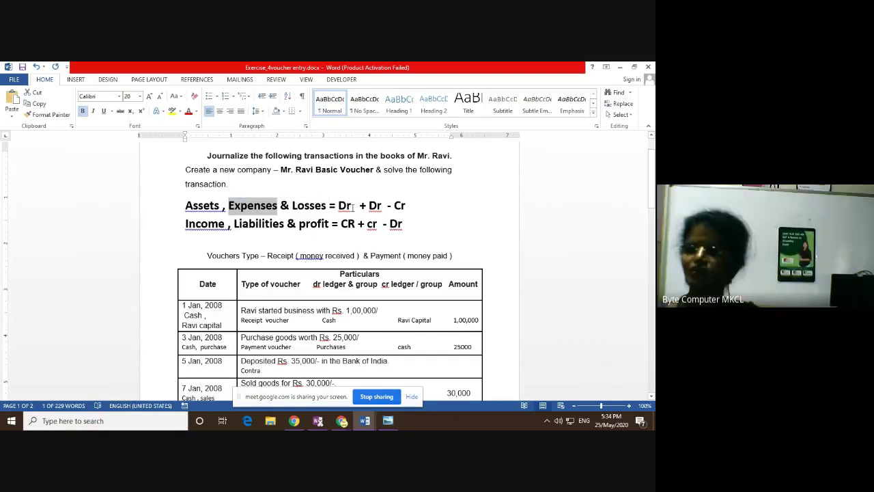
{"action": "left_click_drag", "start_coordinate": [352, 209], "coordinate": [341, 207]}
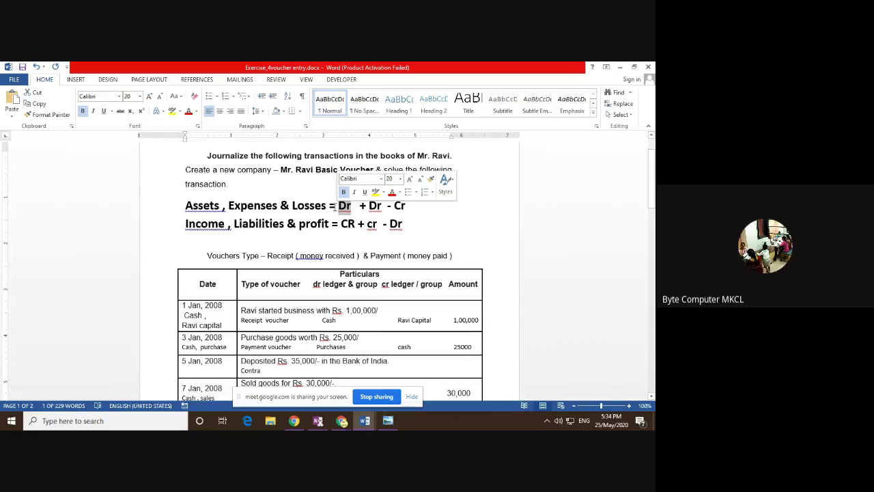
{"action": "double_click", "coordinate": [375, 205]}
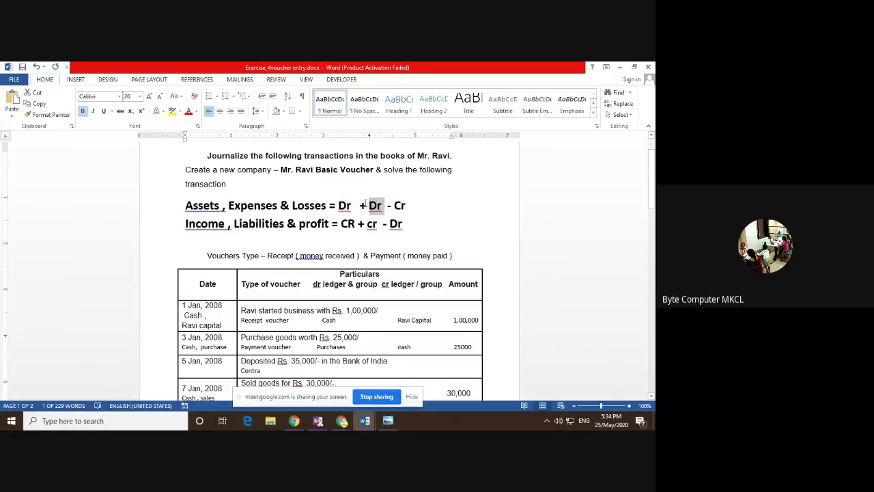
{"action": "left_click_drag", "start_coordinate": [366, 203], "coordinate": [360, 205]}
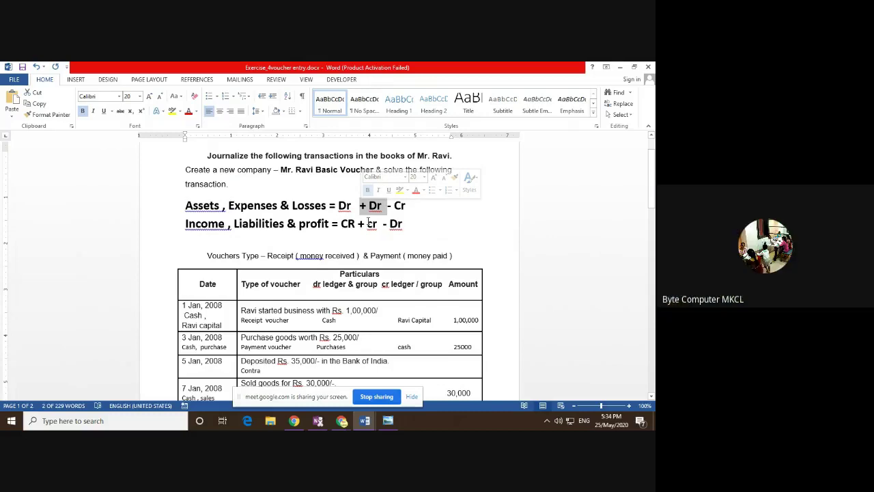
{"action": "key", "text": "Page_Down"}
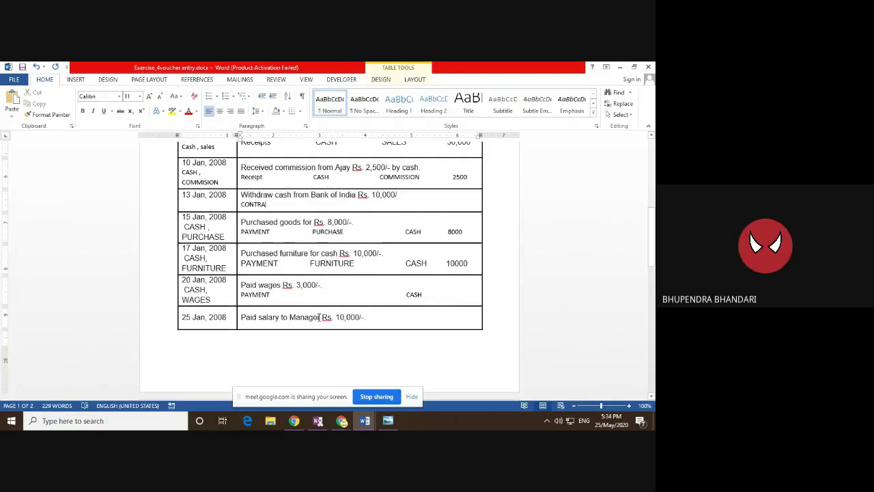
- Enter "WAGES" as the debit ledger on the 20 Jan, 2008 PAYMENT line, and remove the surplus spaces before CASH to realign it
{"action": "left_click", "coordinate": [313, 286]}
{"action": "left_click", "coordinate": [311, 292]}
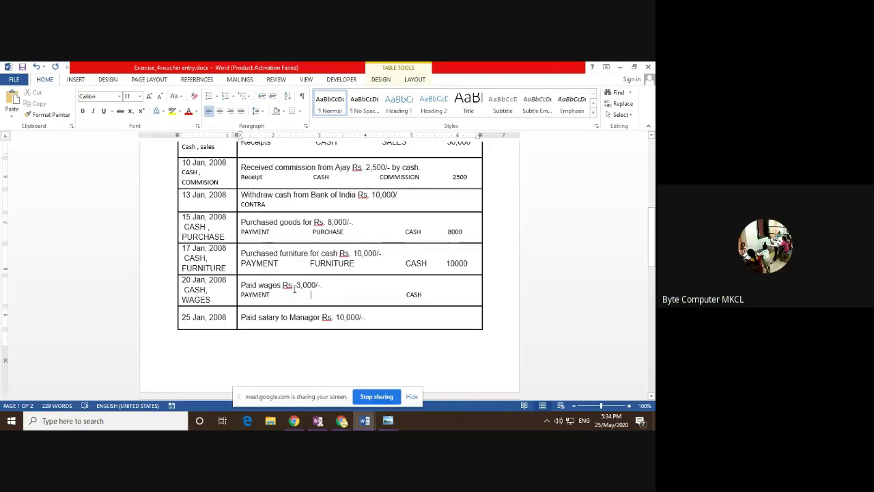
{"action": "type", "text": "WAGES"}
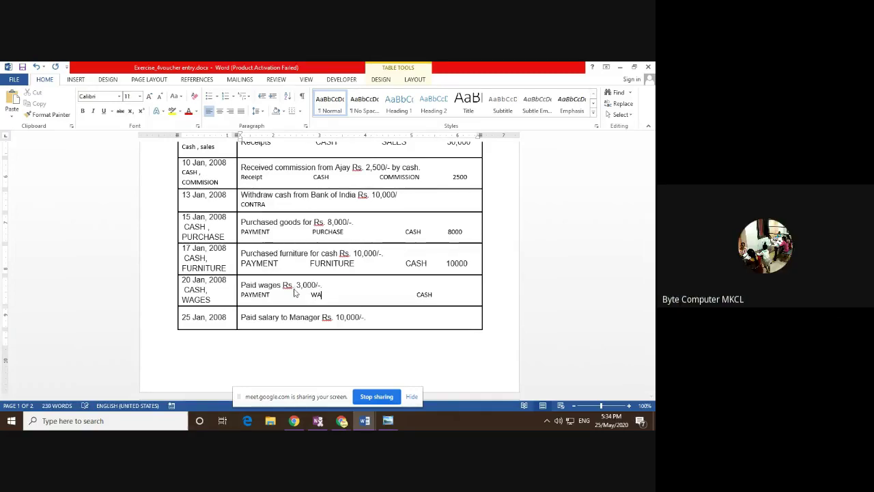
{"action": "key", "text": "Delete"}
{"action": "key", "text": "Delete"}
{"action": "key", "text": "Delete"}
{"action": "key", "text": "Delete"}
{"action": "key", "text": "Delete"}
{"action": "key", "text": "Delete"}
{"action": "key", "text": "Delete"}
{"action": "key", "text": "Delete"}
{"action": "key", "text": "Delete"}
{"action": "key", "text": "Delete"}
- Enter 3000 as the wages amount after CASH, and add a blank line below the 20 Jan, 2008 entry
{"action": "left_click", "coordinate": [439, 295]}
{"action": "type", "text": "3000"}
{"action": "key", "text": "Return"}
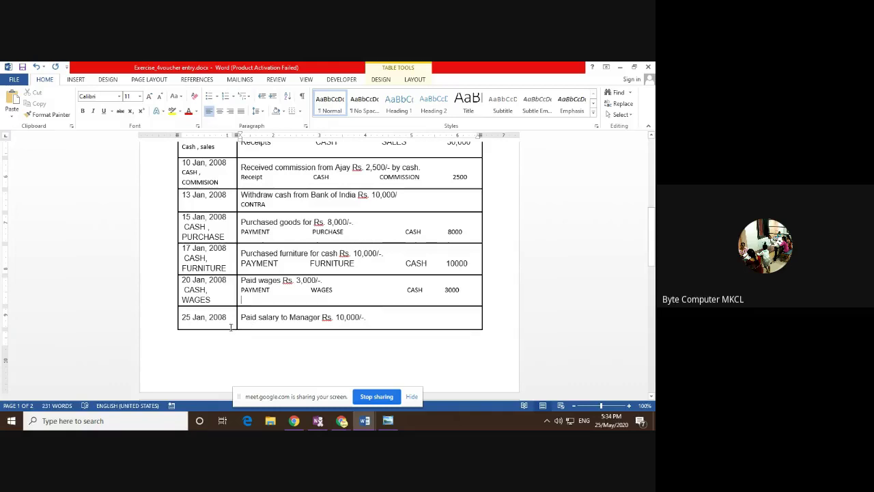
- Enter "PAYMENT" below the 25 Jan, 2008 salary transaction as its voucher type, and the ledgers "CASH , SALARY" below its date
{"action": "left_click", "coordinate": [424, 318]}
{"action": "key", "text": "Return"}
{"action": "key", "text": "ctrl+End"}
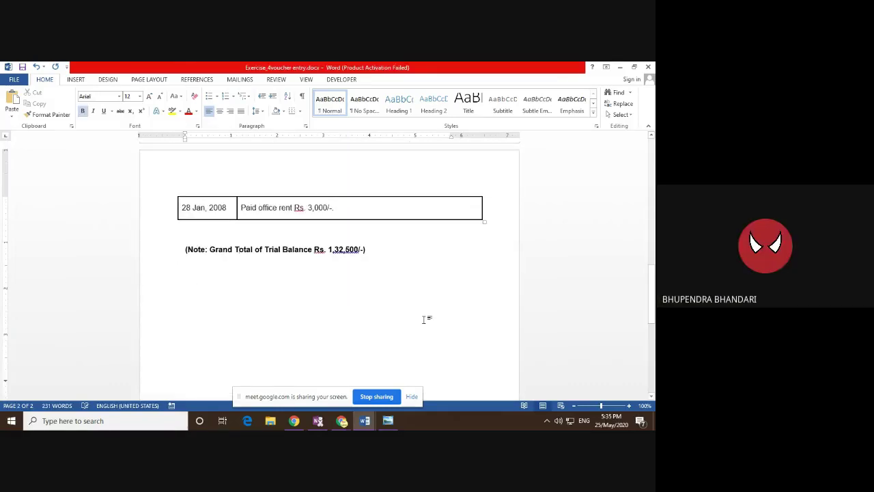
{"action": "scroll", "coordinate": [424, 319], "scroll_direction": "up", "scroll_amount": 6}
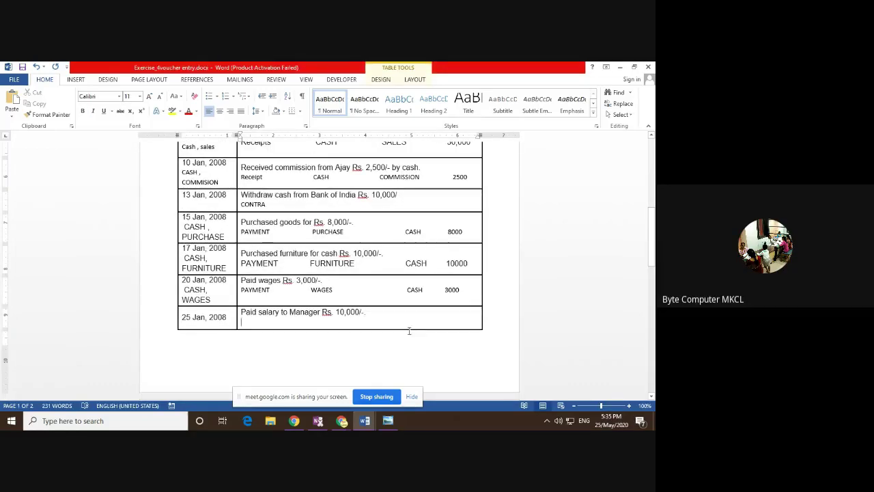
{"action": "left_click", "coordinate": [222, 316]}
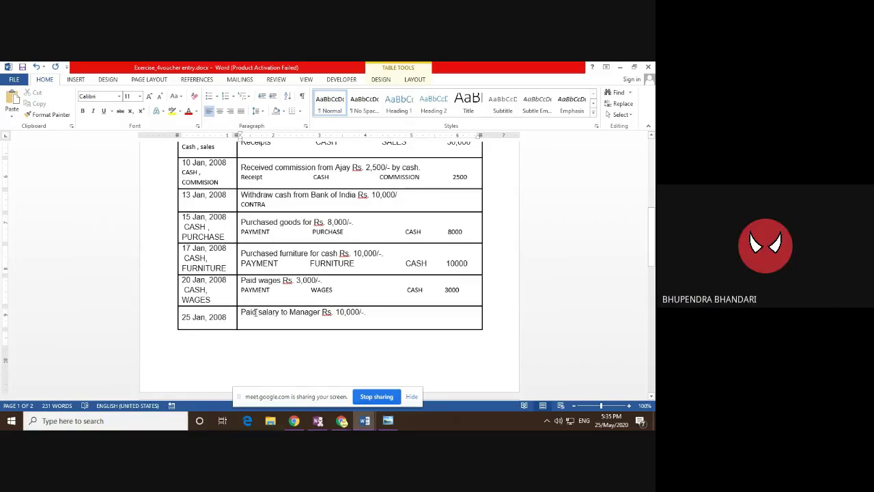
{"action": "type", "text": "PAYMENT"}
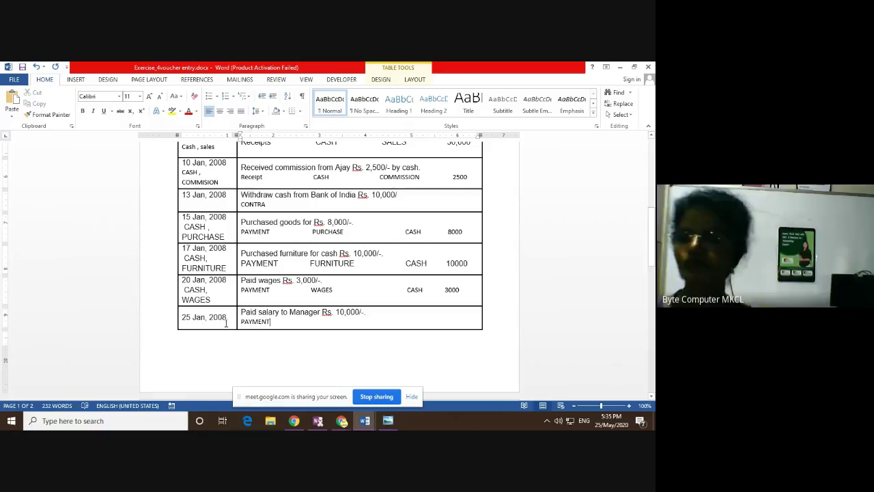
{"action": "left_click", "coordinate": [230, 322]}
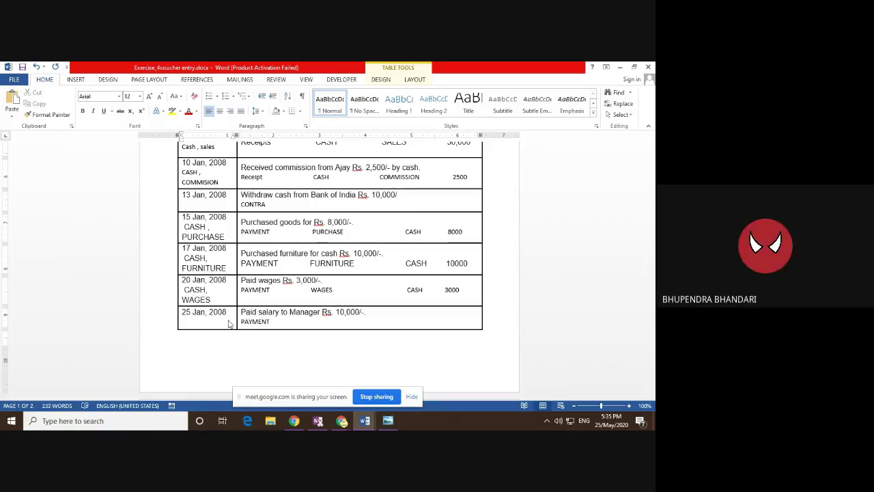
{"action": "type", "text": "CASH , SALARY"}
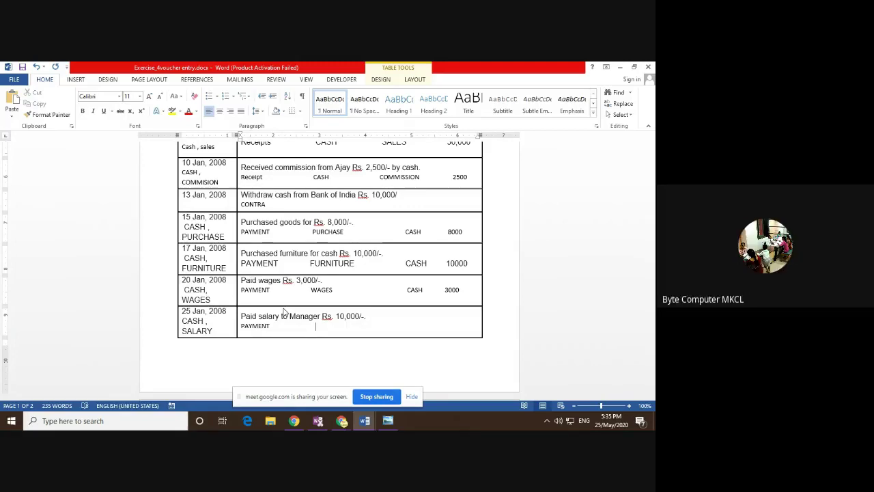
- Check the cash ledger of the 25 Jan, 2008 salary payment against the Assets debit/credit rule above the table
{"action": "scroll", "coordinate": [284, 310], "scroll_direction": "up", "scroll_amount": 6}
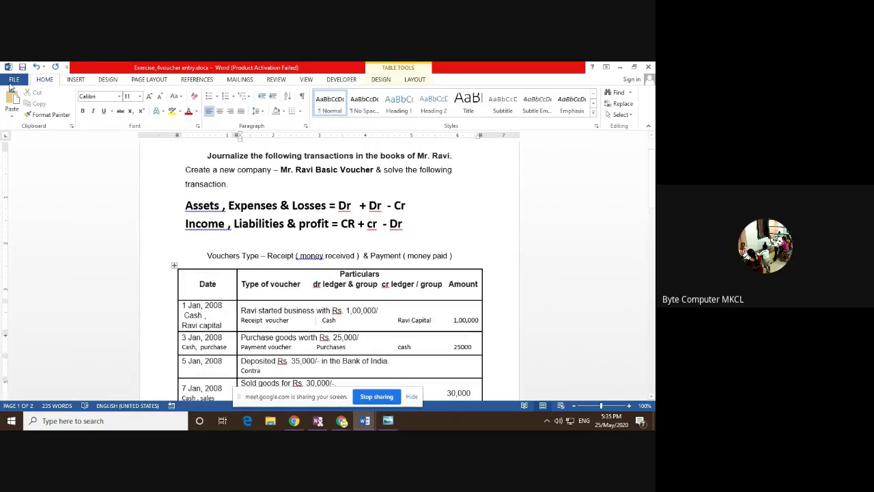
{"action": "left_click_drag", "start_coordinate": [219, 206], "coordinate": [184, 206]}
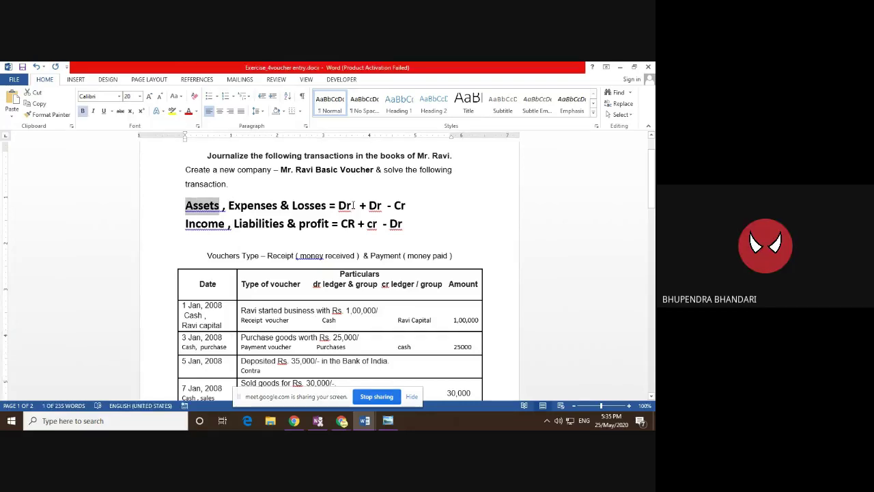
{"action": "left_click_drag", "start_coordinate": [353, 205], "coordinate": [337, 204]}
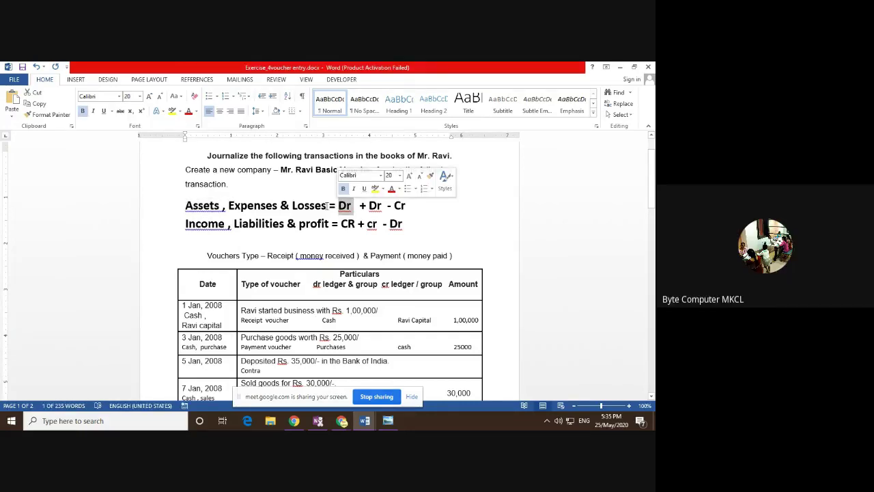
{"action": "left_click_drag", "start_coordinate": [387, 205], "coordinate": [362, 207]}
{"action": "left_click", "coordinate": [362, 206]}
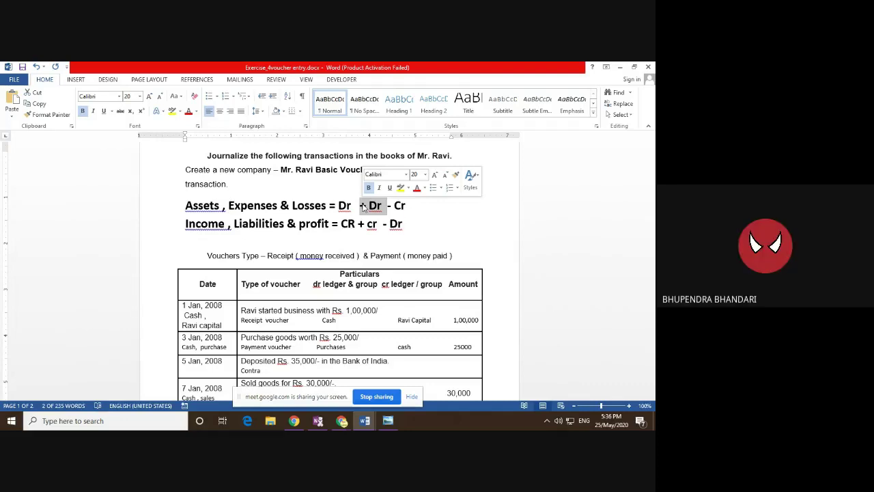
{"action": "left_click", "coordinate": [366, 212]}
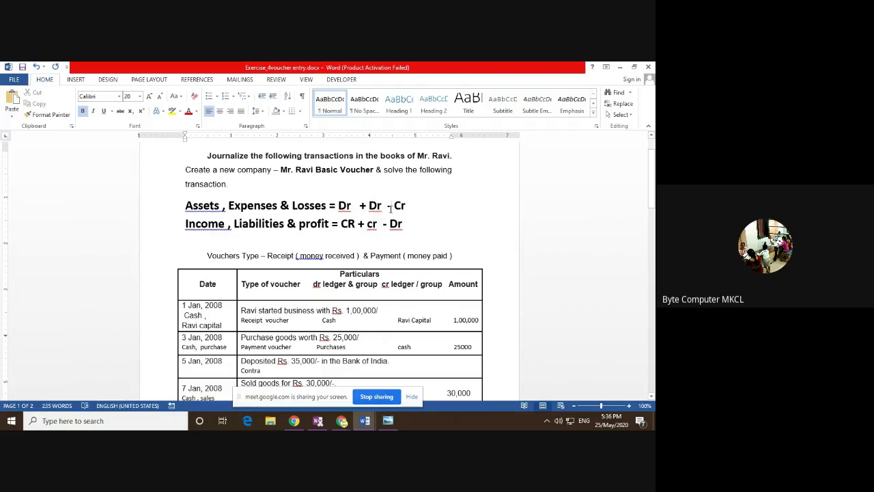
{"action": "left_click_drag", "start_coordinate": [405, 206], "coordinate": [369, 206]}
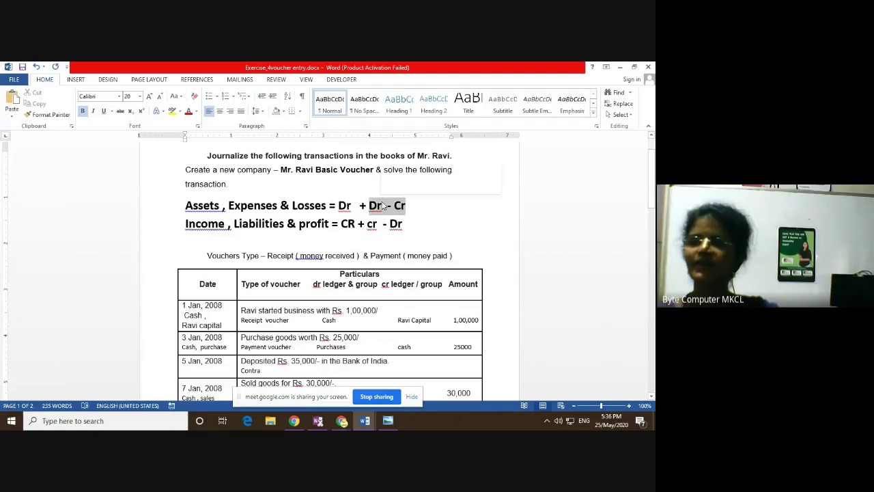
{"action": "left_click", "coordinate": [384, 204]}
{"action": "scroll", "coordinate": [412, 209], "scroll_direction": "down", "scroll_amount": 3}
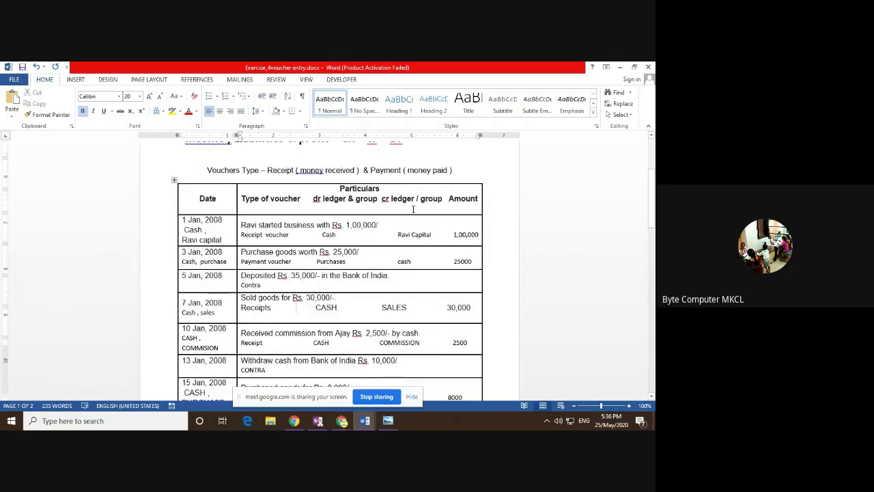
- Enter "CASH" as the credit ledger on the PAYMENT line of the 25 Jan, 2008 salary transaction
{"action": "left_click", "coordinate": [272, 369]}
{"action": "scroll", "coordinate": [274, 362], "scroll_direction": "down", "scroll_amount": 6}
{"action": "scroll", "coordinate": [274, 354], "scroll_direction": "up", "scroll_amount": 1}
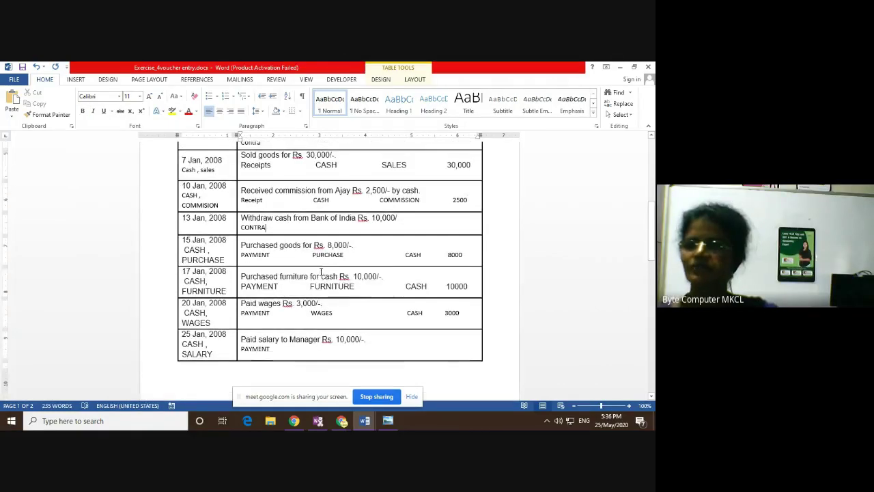
{"action": "left_click", "coordinate": [291, 355]}
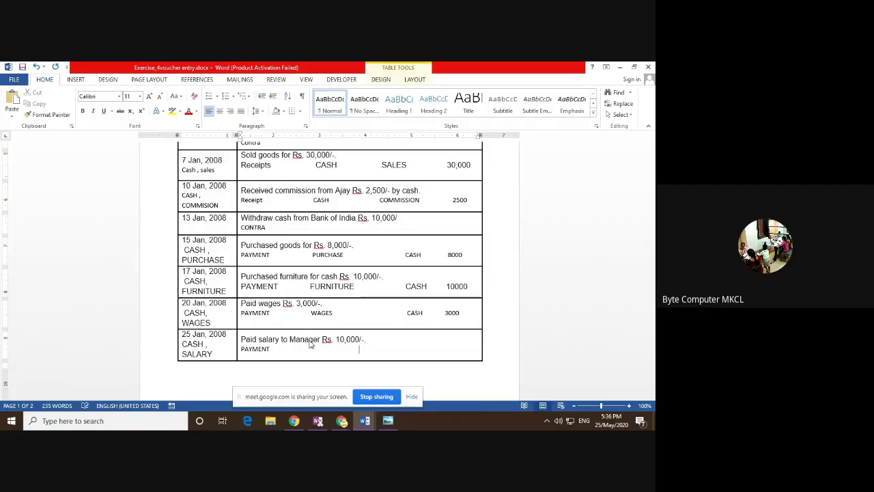
{"action": "type", "text": "CASH"}
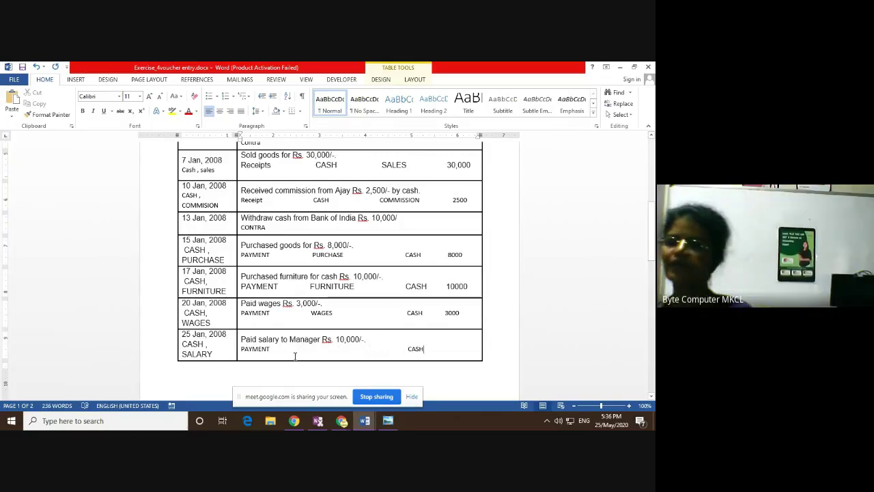
- Check the SALARY ledger of the 25 Jan, 2008 payment against the Expenses debit/credit rule above the table
{"action": "double_click", "coordinate": [305, 350]}
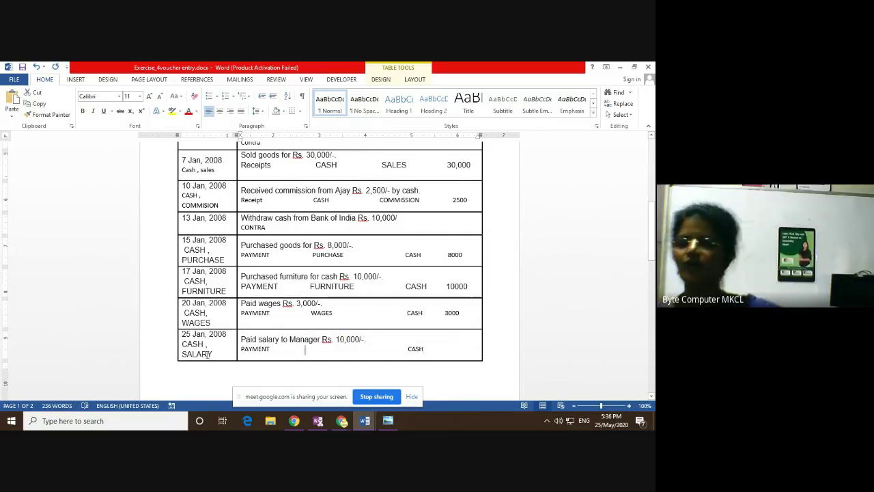
{"action": "left_click_drag", "start_coordinate": [213, 354], "coordinate": [183, 352]}
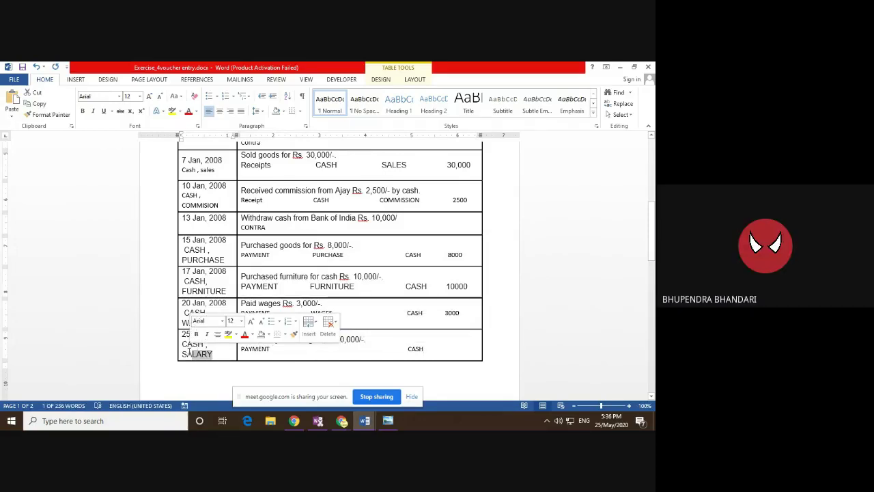
{"action": "key", "text": "ctrl+Home"}
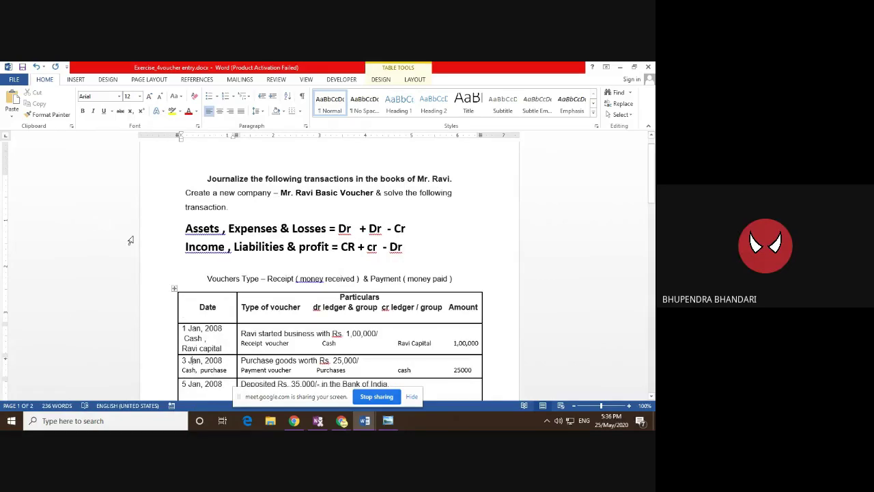
{"action": "left_click", "coordinate": [238, 228]}
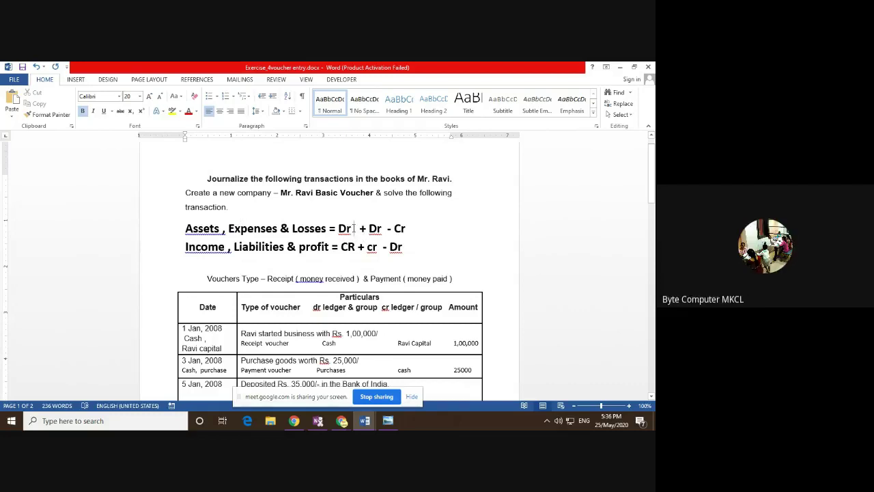
{"action": "left_click_drag", "start_coordinate": [353, 229], "coordinate": [338, 228]}
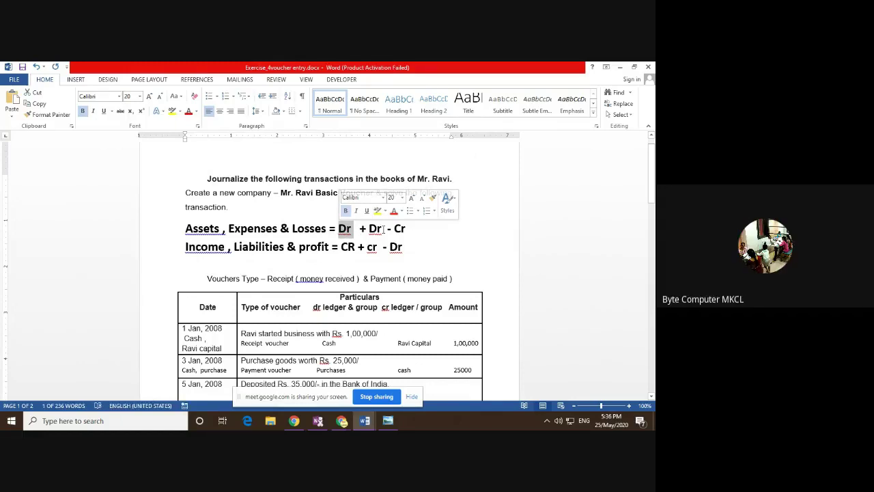
{"action": "left_click_drag", "start_coordinate": [384, 229], "coordinate": [362, 230]}
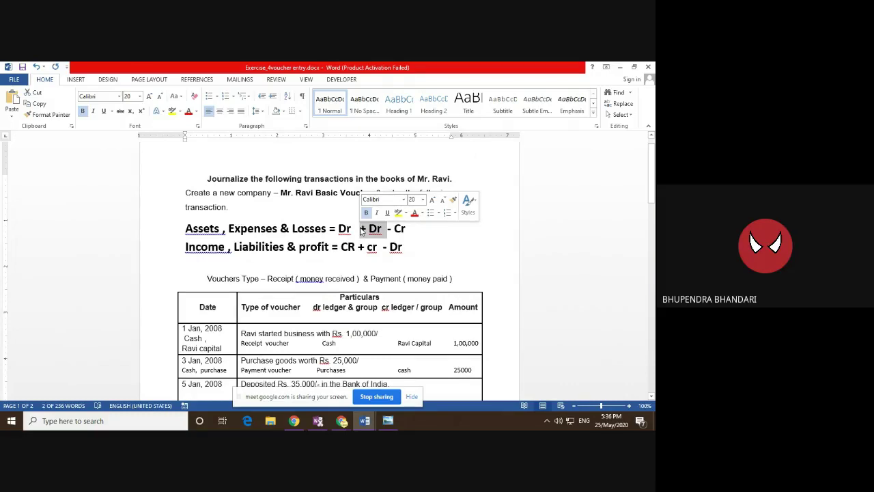
- On the 25 Jan, 2008 PAYMENT line, enter "SALARY" as the debit ledger, trimming surplus spaces before CASH, and 10000 as the amount
{"action": "scroll", "coordinate": [361, 230], "scroll_direction": "down", "scroll_amount": 5}
{"action": "left_click", "coordinate": [360, 228]}
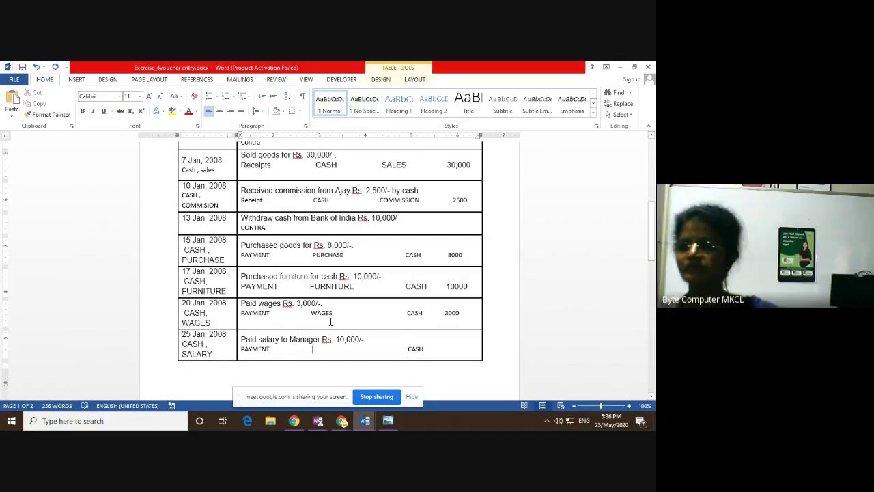
{"action": "type", "text": "SALARY"}
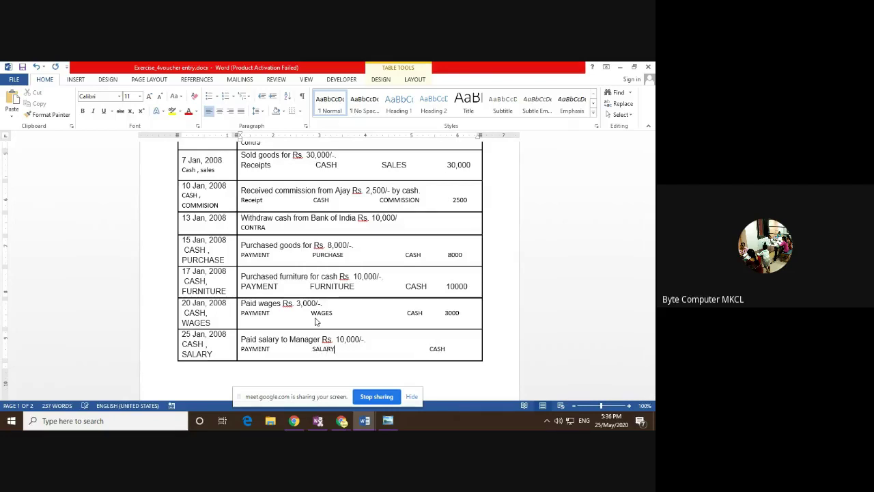
{"action": "key", "text": "Delete"}
{"action": "key", "text": "Delete"}
{"action": "key", "text": "Delete"}
{"action": "key", "text": "Delete"}
{"action": "key", "text": "Delete"}
{"action": "key", "text": "Delete"}
{"action": "key", "text": "Delete"}
{"action": "key", "text": "Delete"}
{"action": "key", "text": "Delete"}
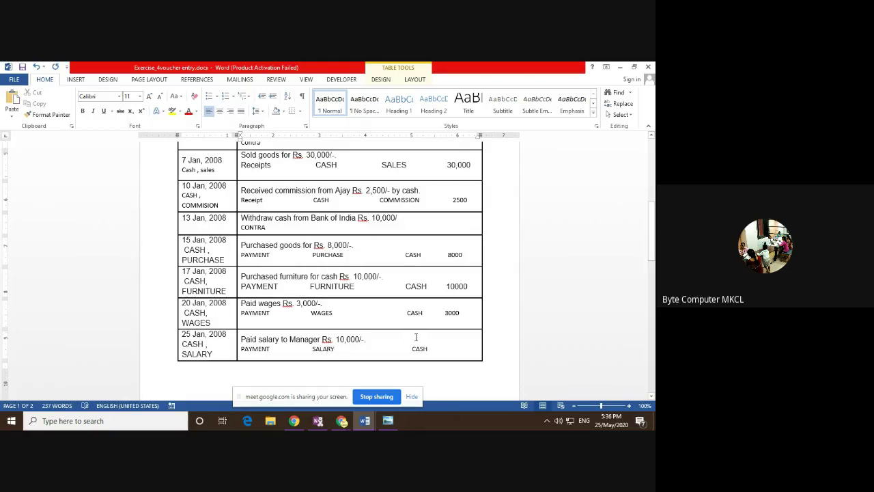
{"action": "left_click", "coordinate": [460, 348]}
{"action": "type", "text": "10000"}
- Enter "PAYMENT" below the 28 Jan, 2008 office rent transaction as its voucher type, and add an empty table row after it
{"action": "scroll", "coordinate": [457, 335], "scroll_direction": "down", "scroll_amount": 3}
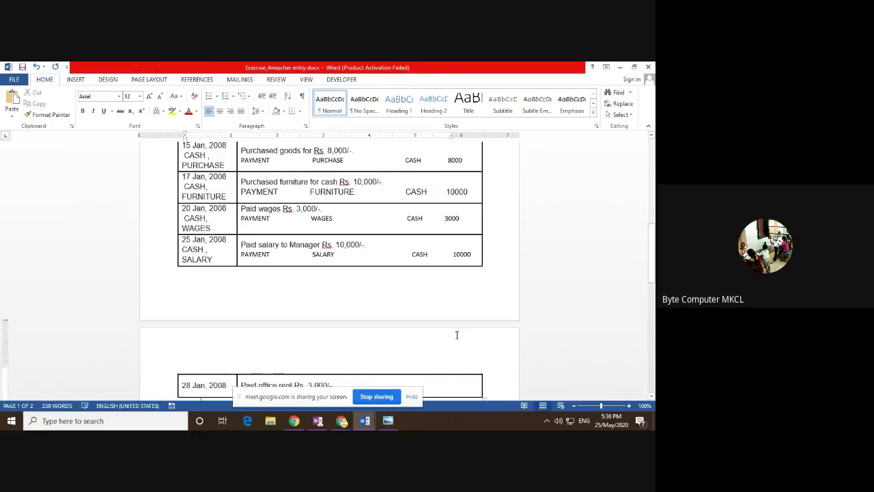
{"action": "left_click", "coordinate": [353, 362]}
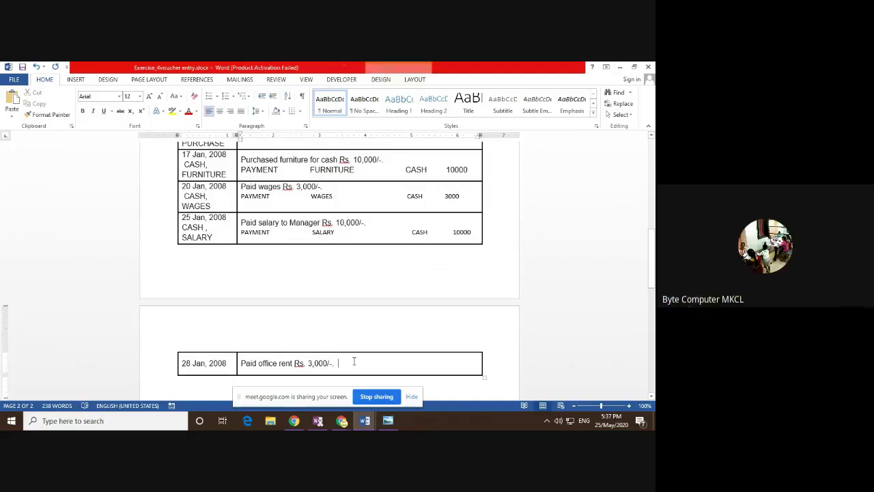
{"action": "key", "text": "Return"}
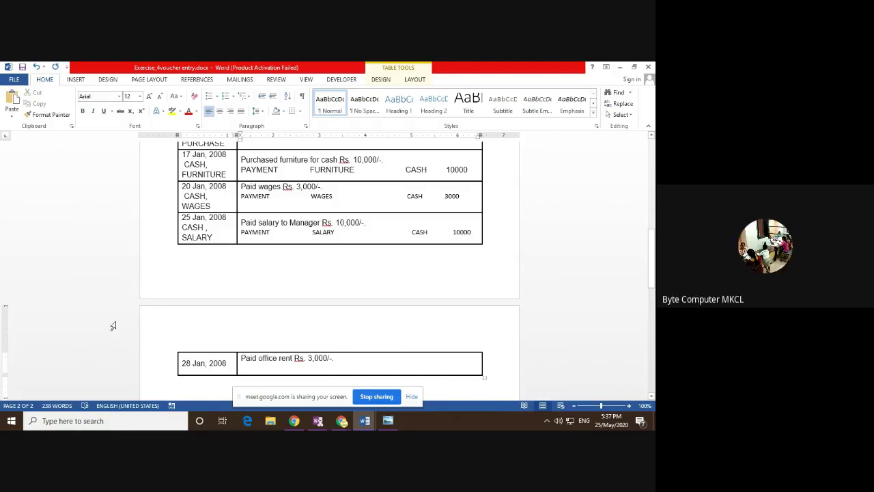
{"action": "type", "text": "PA"}
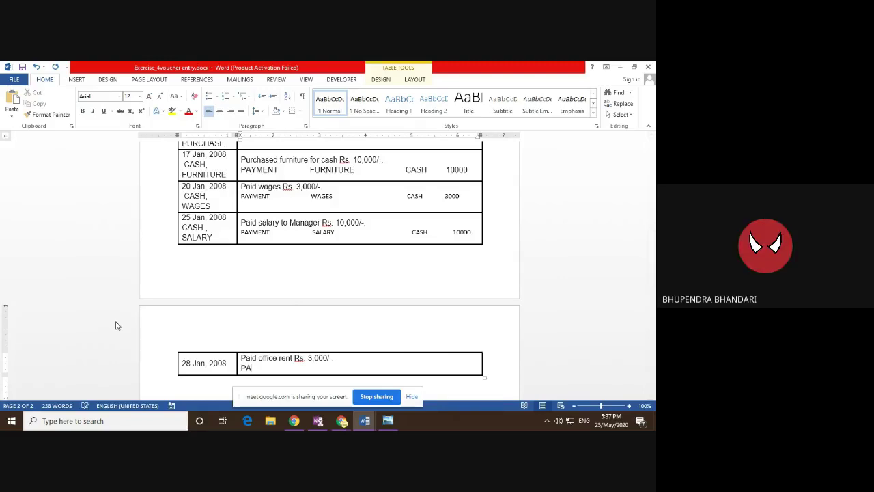
{"action": "type", "text": "YMENT"}
{"action": "key", "text": "Tab"}
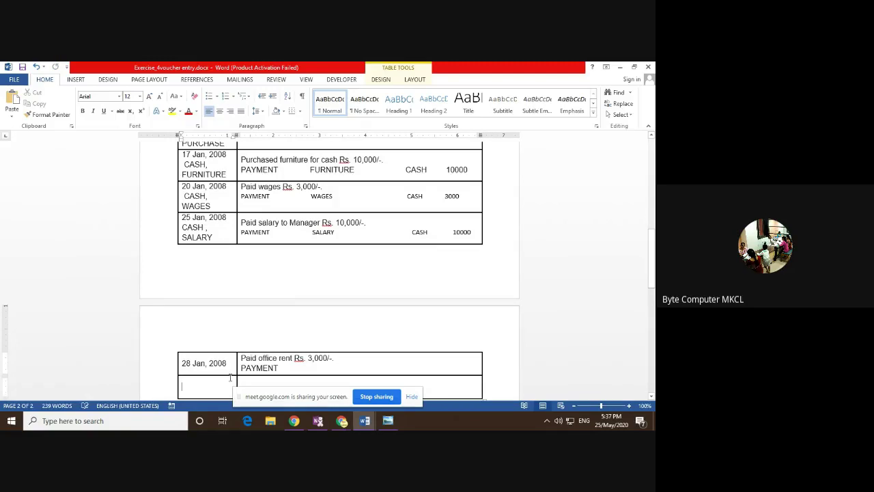
- Enter the ledgers "CASH, RENT" below the 28 Jan, 2008 date
{"action": "left_click", "coordinate": [228, 365]}
{"action": "key", "text": "Return"}
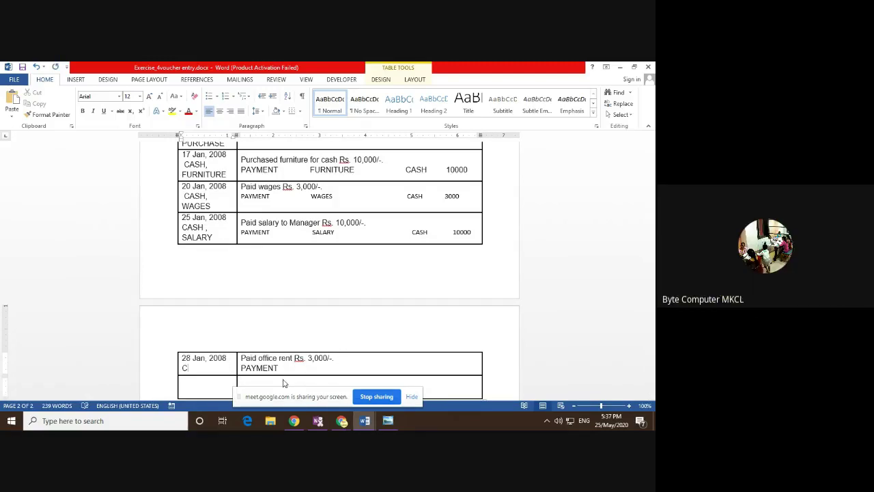
{"action": "type", "text": "CASH,"}
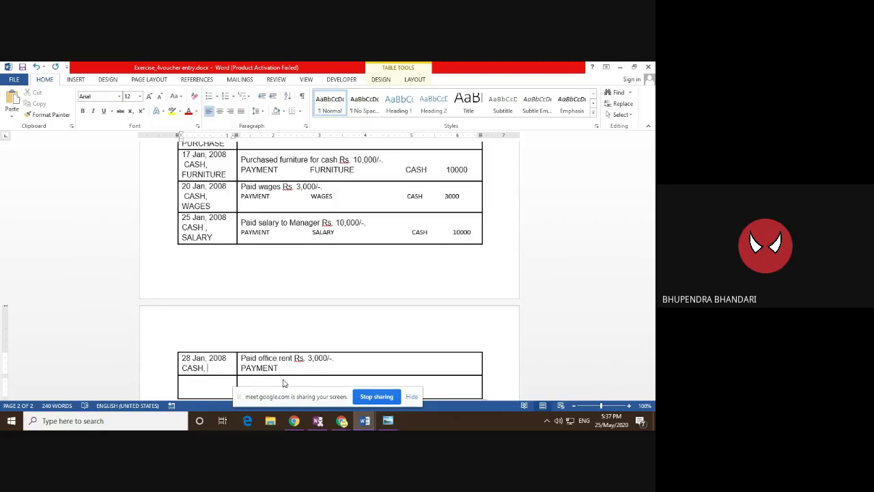
{"action": "type", "text": "RENT"}
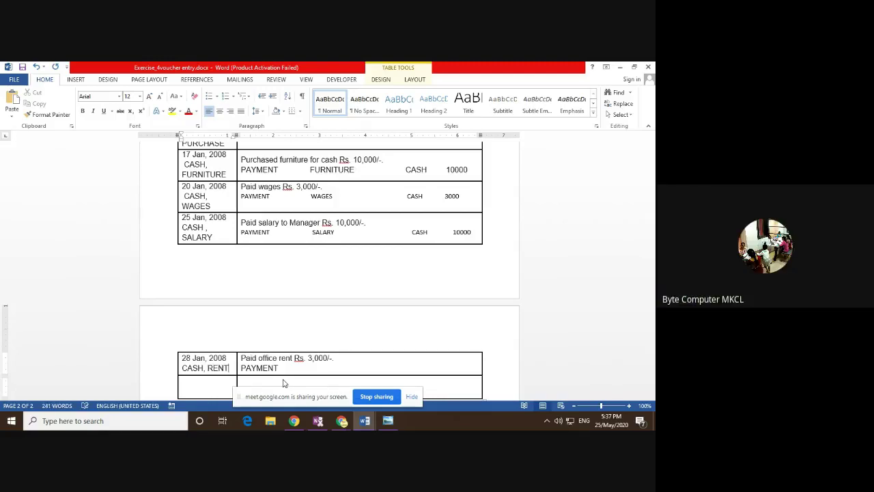
- Check the cash ledger of the 28 Jan, 2008 rent payment against the rule for decreasing assets above the table
{"action": "left_click", "coordinate": [343, 368]}
{"action": "scroll", "coordinate": [354, 367], "scroll_direction": "up", "scroll_amount": 15}
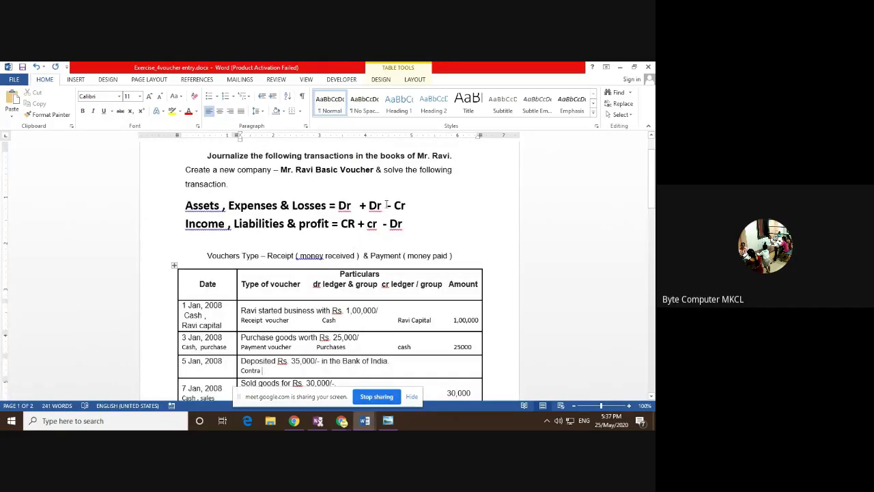
{"action": "left_click_drag", "start_coordinate": [385, 205], "coordinate": [393, 205]}
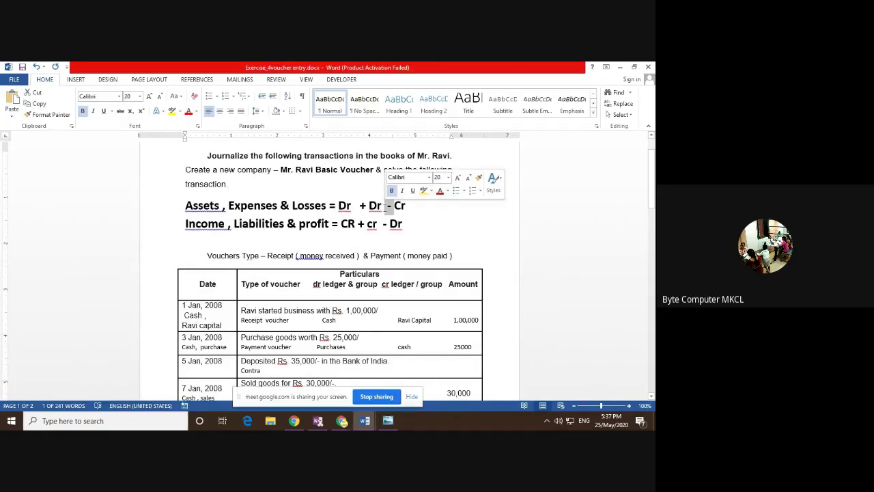
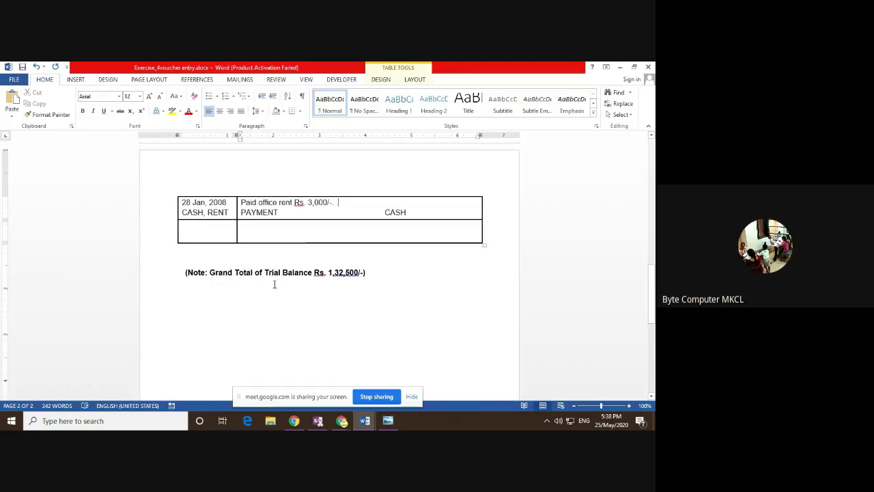
- Enter "RENT" as the debit ledger on the 28 Jan, 2008 PAYMENT line, and remove the surplus spaces before CASH to realign it
{"action": "left_click", "coordinate": [299, 212]}
{"action": "type", "text": "RENT"}
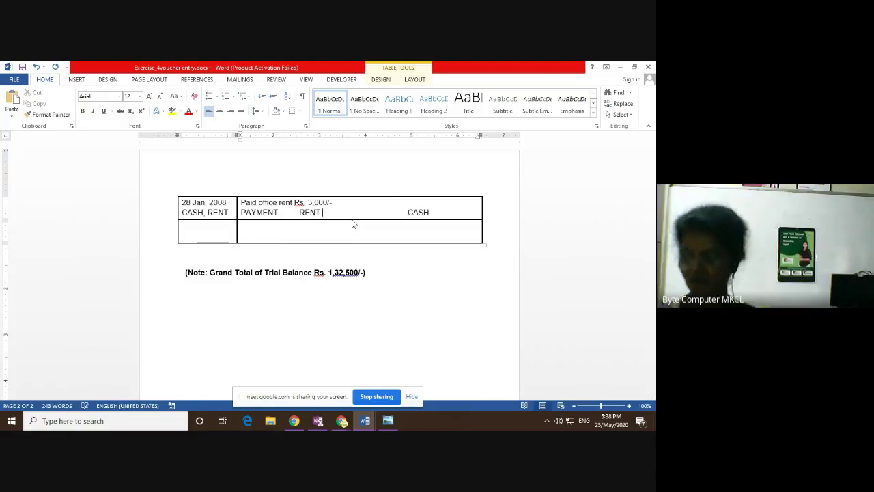
{"action": "key", "text": "Delete"}
{"action": "key", "text": "Delete"}
{"action": "key", "text": "Delete"}
{"action": "key", "text": "Delete"}
{"action": "key", "text": "Delete"}
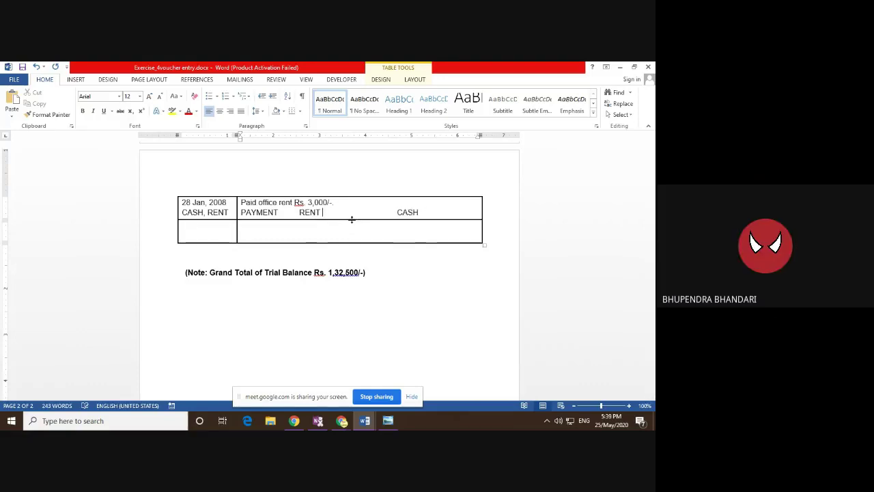
- Enter 3000 as the rent amount after CASH, and add a blank line at the end of both 28 Jan, 2008 cells
{"action": "left_click", "coordinate": [438, 211]}
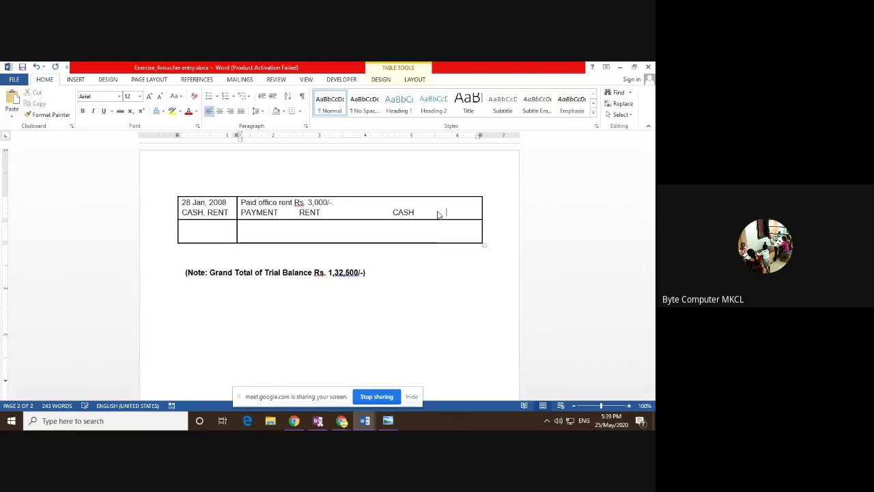
{"action": "type", "text": "3000"}
{"action": "key", "text": "Return"}
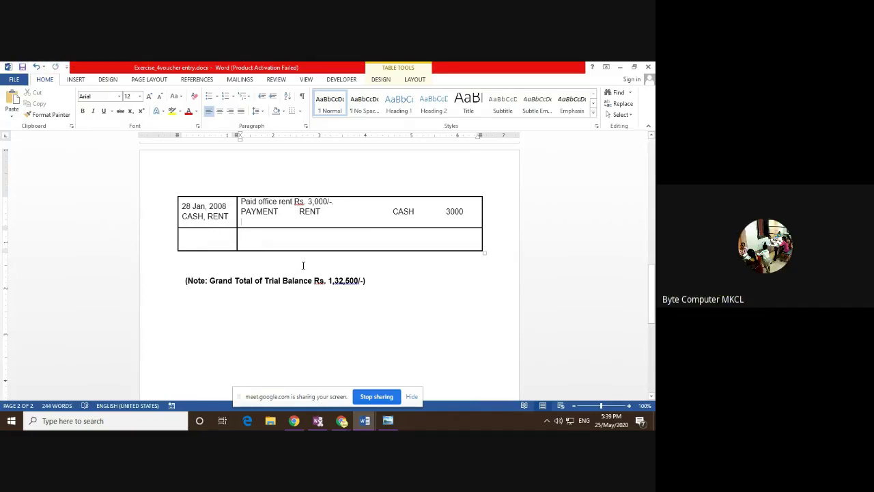
{"action": "left_click", "coordinate": [231, 225]}
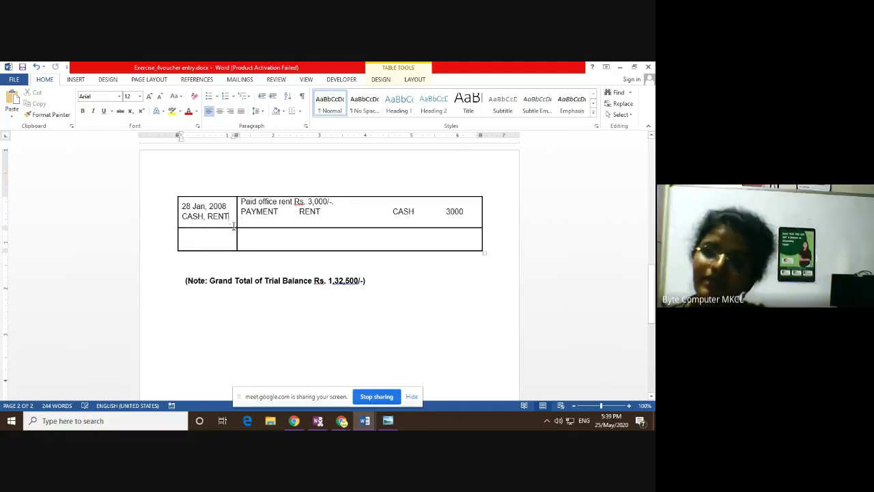
{"action": "key", "text": "Return"}
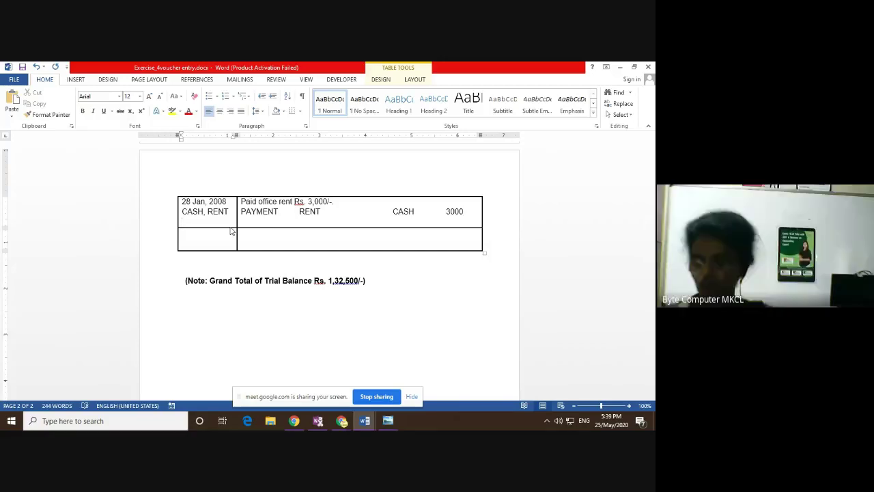
- Review the finished entries against the debit and credit rules above the table, going through the rows from 1 Jan to 10 Jan, 2008
{"action": "scroll", "coordinate": [230, 231], "scroll_direction": "up", "scroll_amount": 5}
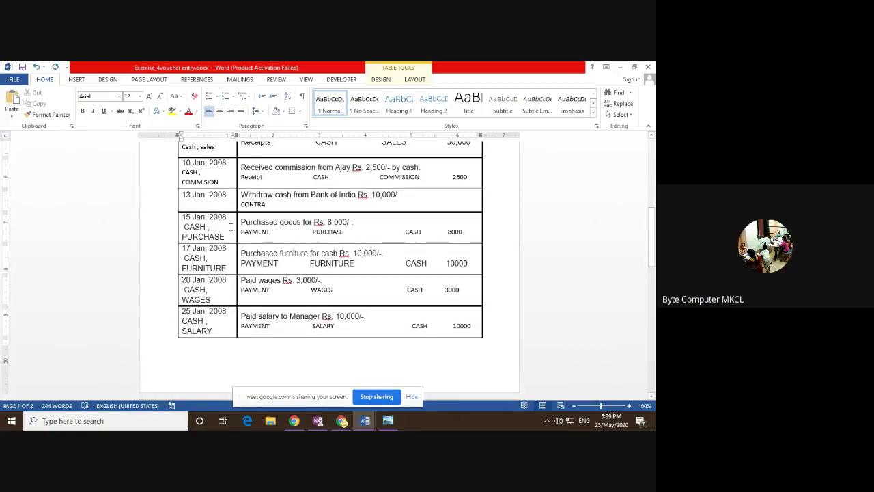
{"action": "scroll", "coordinate": [231, 227], "scroll_direction": "up", "scroll_amount": 6}
{"action": "left_click", "coordinate": [230, 227]}
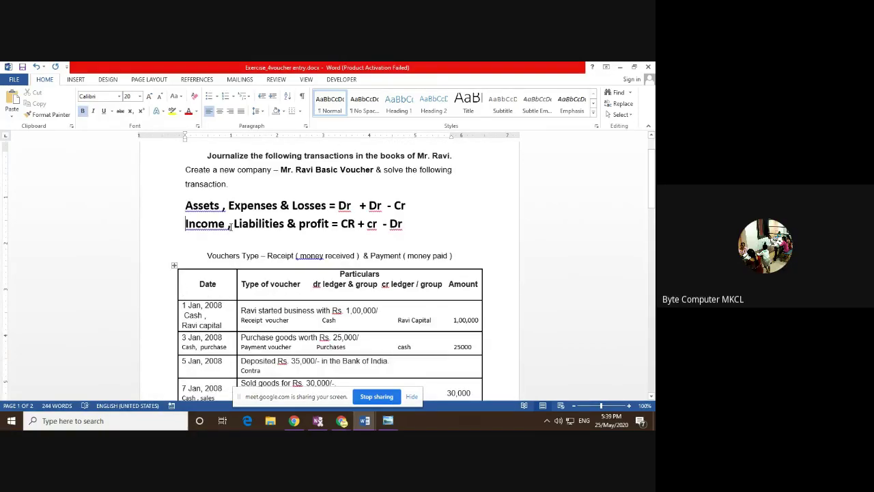
{"action": "key", "text": "Down"}
{"action": "key", "text": "Down"}
{"action": "key", "text": "Down"}
{"action": "key", "text": "Down"}
{"action": "key", "text": "Down"}
{"action": "key", "text": "Down"}
{"action": "key", "text": "Down"}
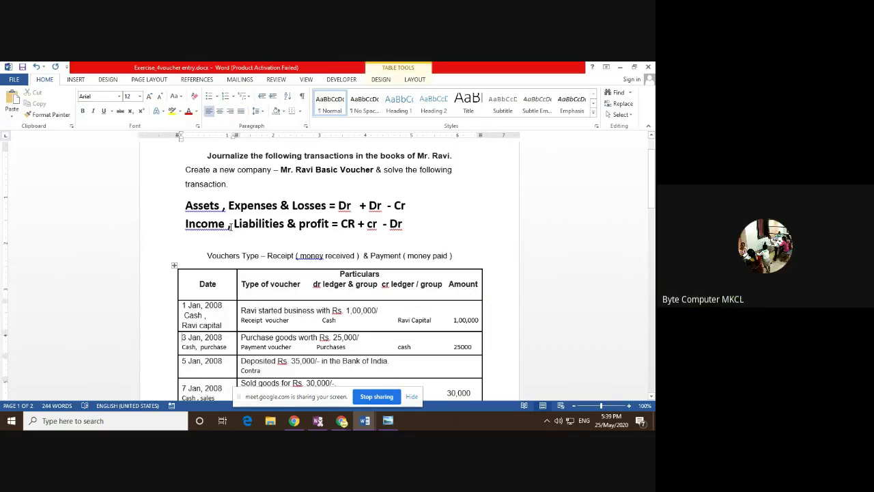
{"action": "key", "text": "Down"}
{"action": "key", "text": "Down"}
{"action": "key", "text": "Down"}
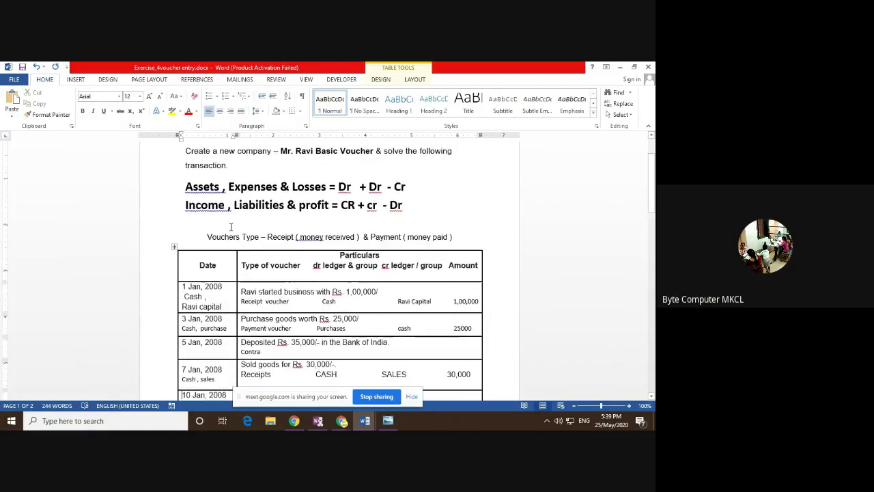
- Check the debit and credit ledgers entered for the 1 Jan, 3 Jan and 7 Jan, 2008 transactions
{"action": "left_click", "coordinate": [329, 381]}
{"action": "left_click", "coordinate": [339, 301]}
{"action": "key", "text": "Tab"}
{"action": "left_click_drag", "start_coordinate": [398, 302], "coordinate": [452, 301]}
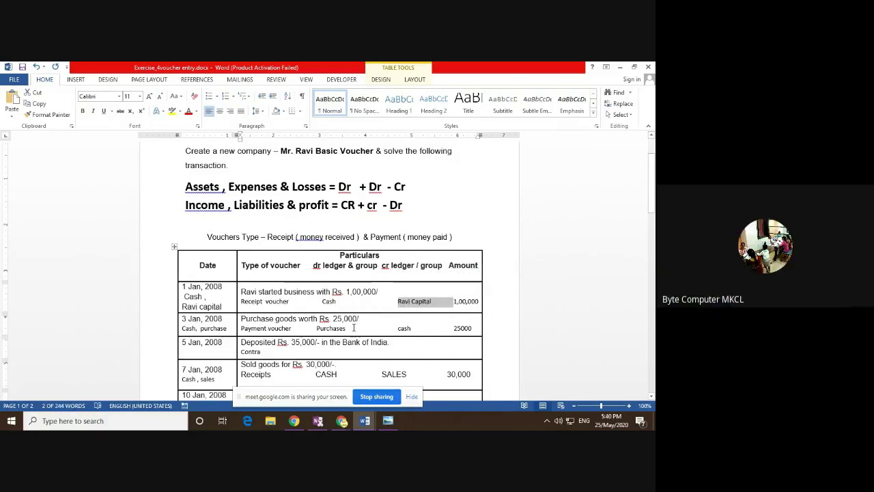
{"action": "left_click_drag", "start_coordinate": [353, 328], "coordinate": [317, 328]}
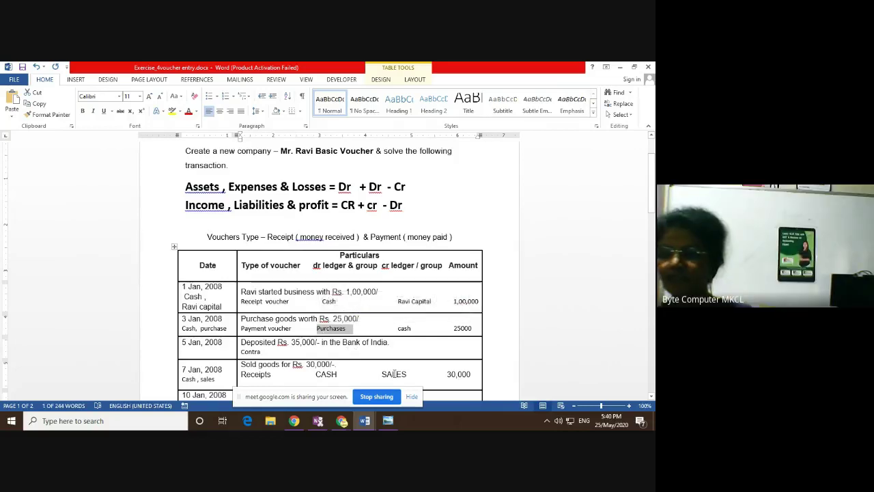
{"action": "left_click_drag", "start_coordinate": [447, 374], "coordinate": [316, 374]}
{"action": "left_click", "coordinate": [376, 379]}
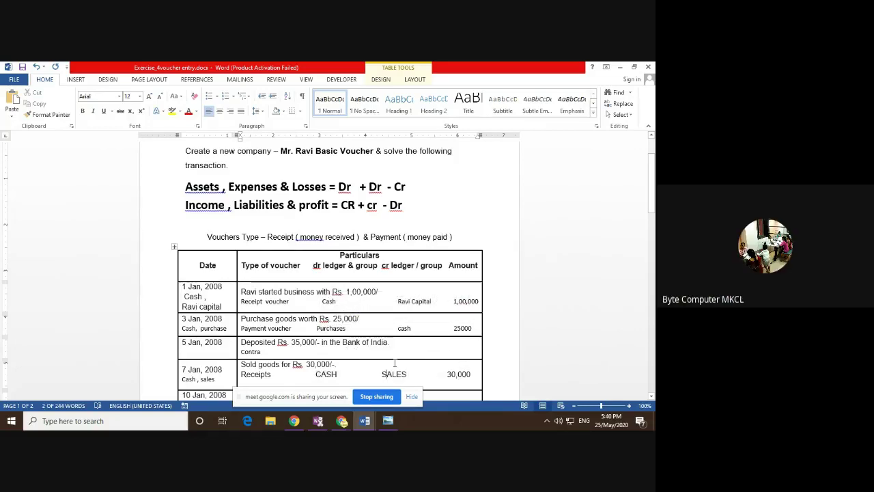
- Enter the group "INDIRECT INCOME" on a new line below COMMISSION in the 10 Jan, 2008 entry
{"action": "scroll", "coordinate": [394, 361], "scroll_direction": "down", "scroll_amount": 2}
{"action": "scroll", "coordinate": [394, 362], "scroll_direction": "down", "scroll_amount": 2}
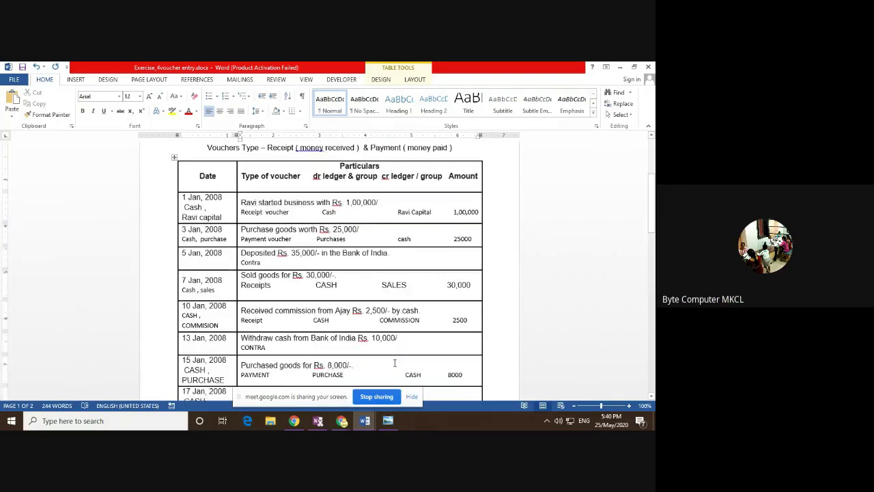
{"action": "left_click_drag", "start_coordinate": [425, 294], "coordinate": [314, 294]}
{"action": "left_click", "coordinate": [403, 302]}
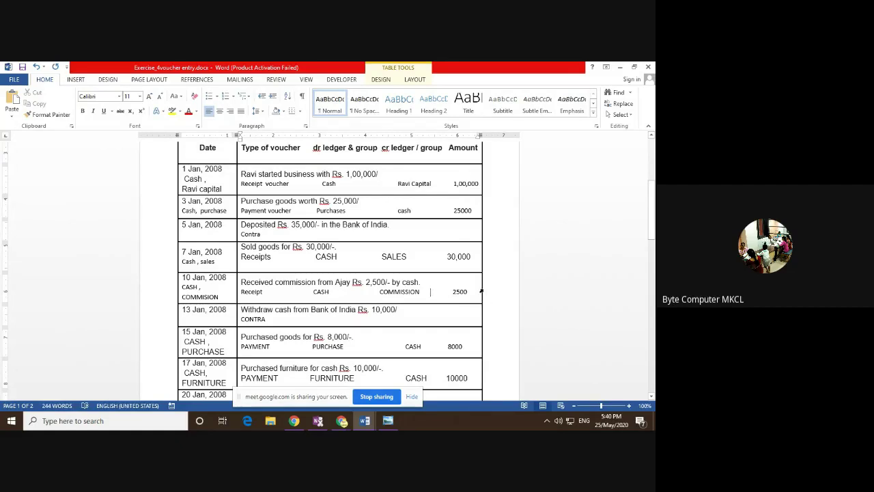
{"action": "key", "text": "Return"}
{"action": "key", "text": "Tab"}
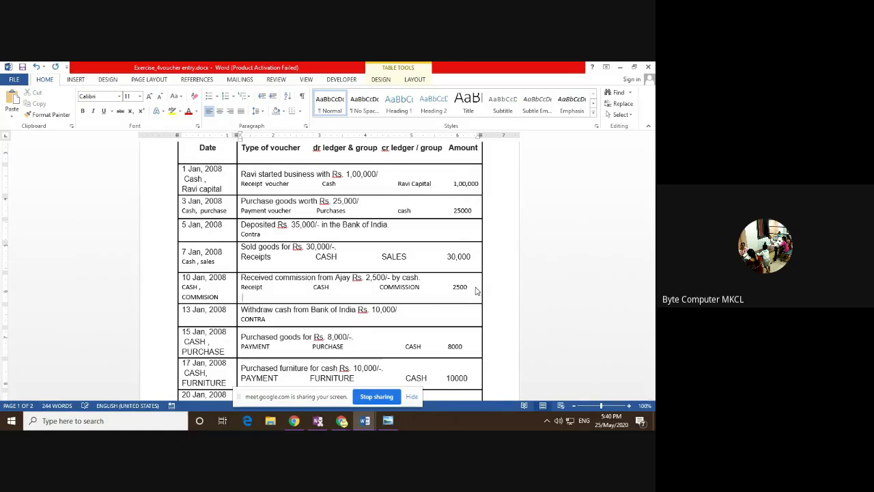
{"action": "key", "text": "Tab"}
{"action": "key", "text": "Tab"}
{"action": "type", "text": "INDIRECT INCOME"}
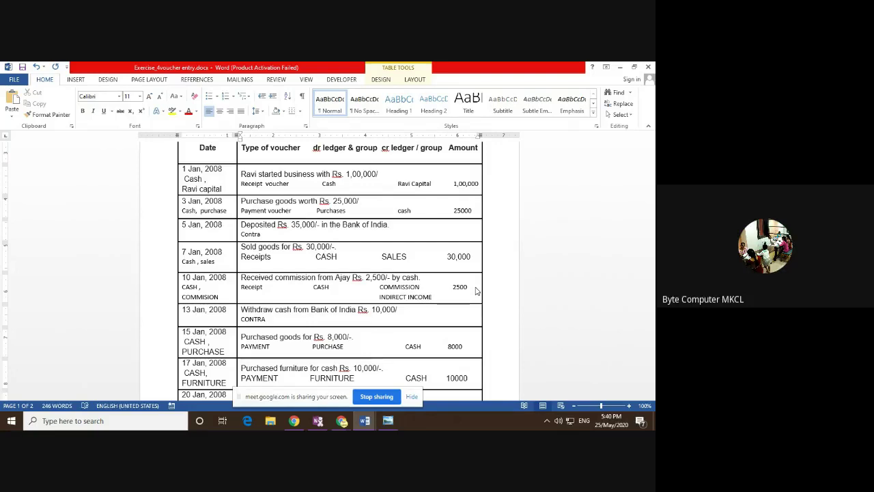
- Enter the group "FIXED ASSETS" on a new line below FURNITURE in the 17 Jan, 2008 entry
{"action": "key", "text": "Down"}
{"action": "key", "text": "Down"}
{"action": "key", "text": "Down"}
{"action": "key", "text": "Down"}
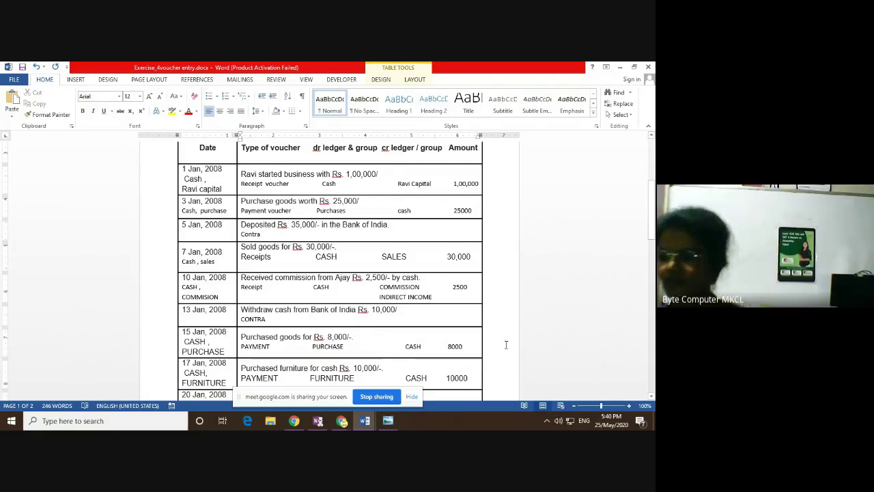
{"action": "key", "text": "Return"}
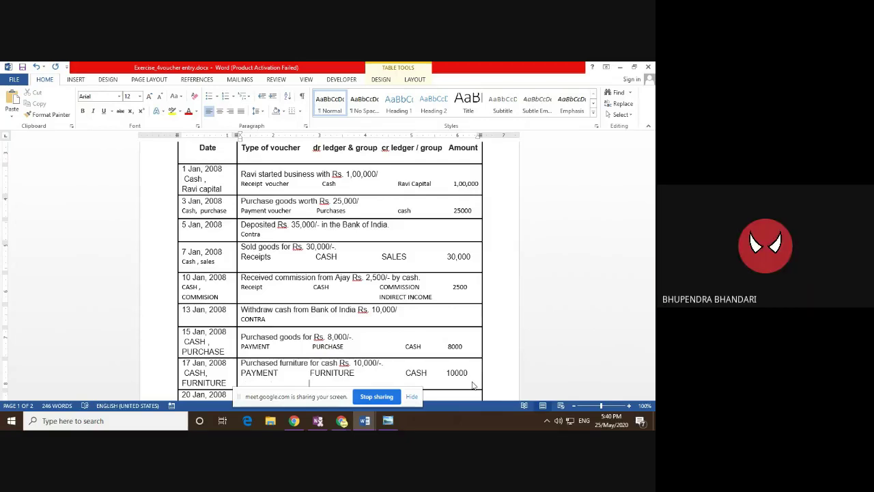
{"action": "type", "text": "FI"}
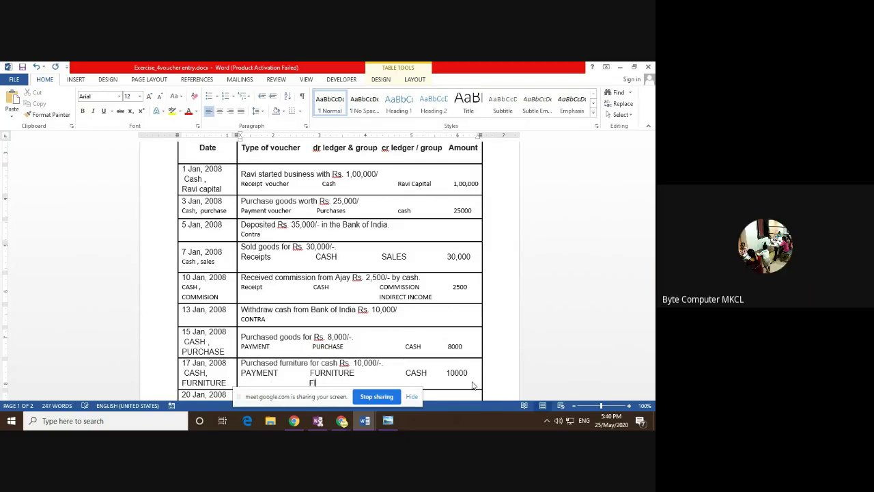
{"action": "type", "text": "XED ASSE"}
{"action": "key", "text": "BackSpace"}
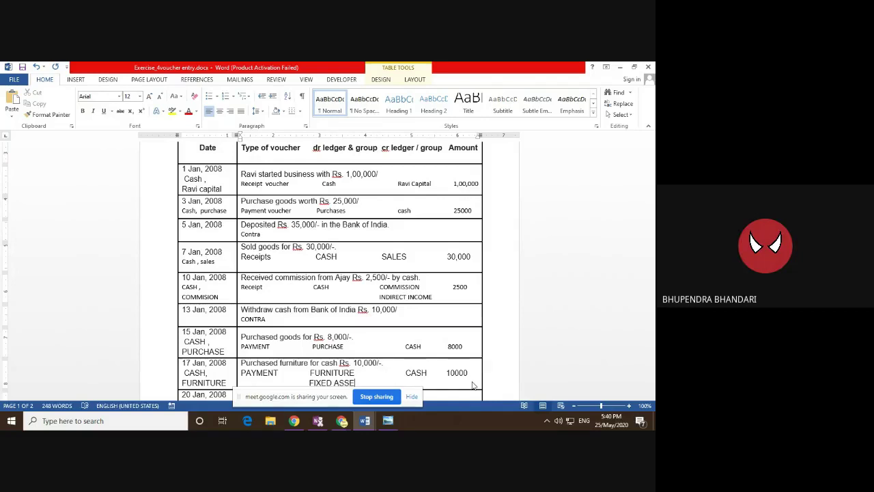
{"action": "type", "text": "TS"}
- Enter the group "DIRECT EXP" on a new line below WAGES in the 20 Jan, 2008 entry
{"action": "scroll", "coordinate": [472, 385], "scroll_direction": "down", "scroll_amount": 5}
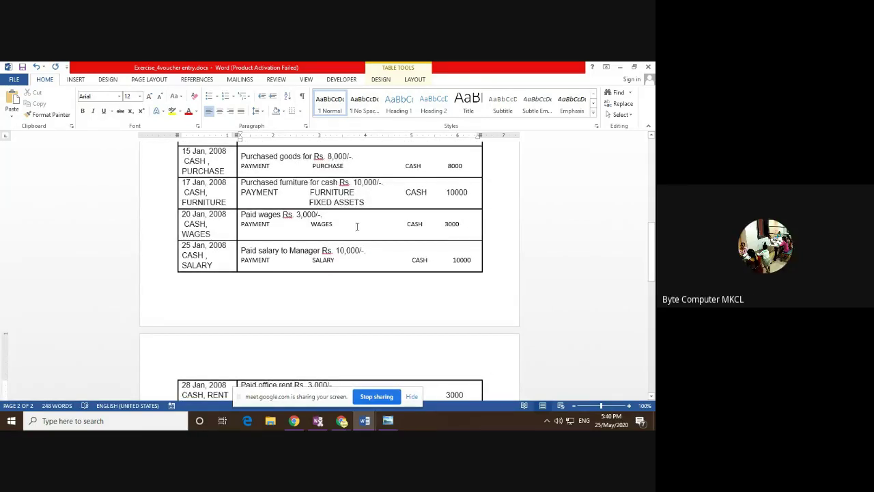
{"action": "double_click", "coordinate": [342, 227]}
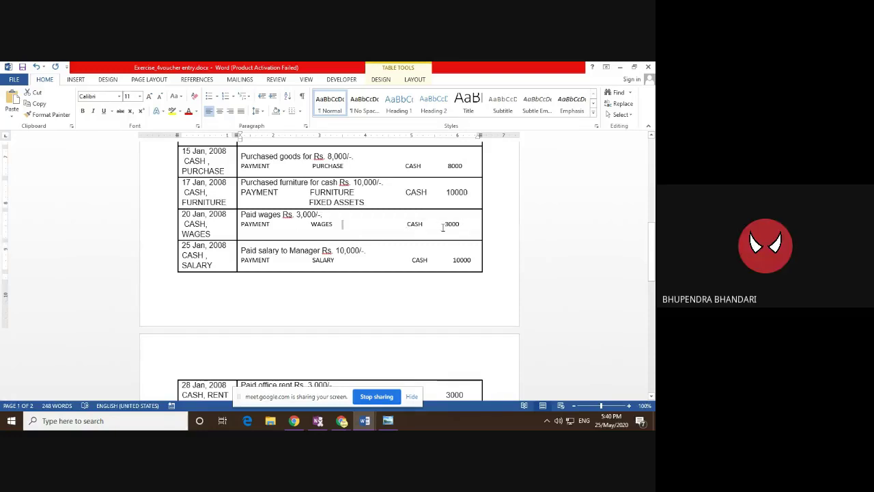
{"action": "left_click", "coordinate": [467, 228]}
{"action": "key", "text": "Return"}
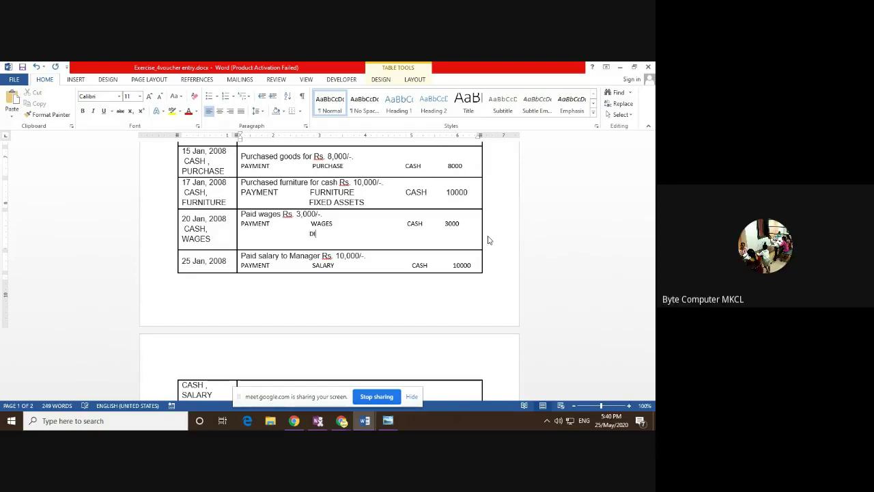
{"action": "type", "text": "DIRECT EXP"}
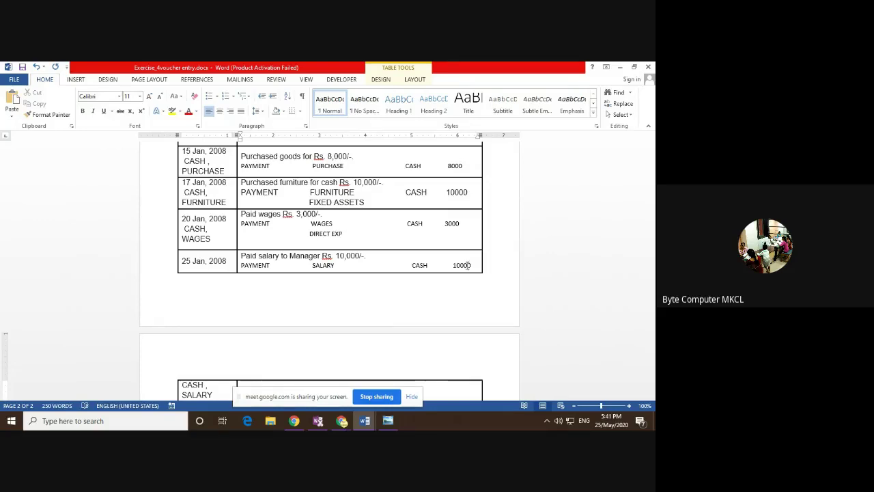
- Add the group "- INDIRECT EXP" after SALARY on the 25 Jan, 2008 PAYMENT line
{"action": "left_click", "coordinate": [341, 265]}
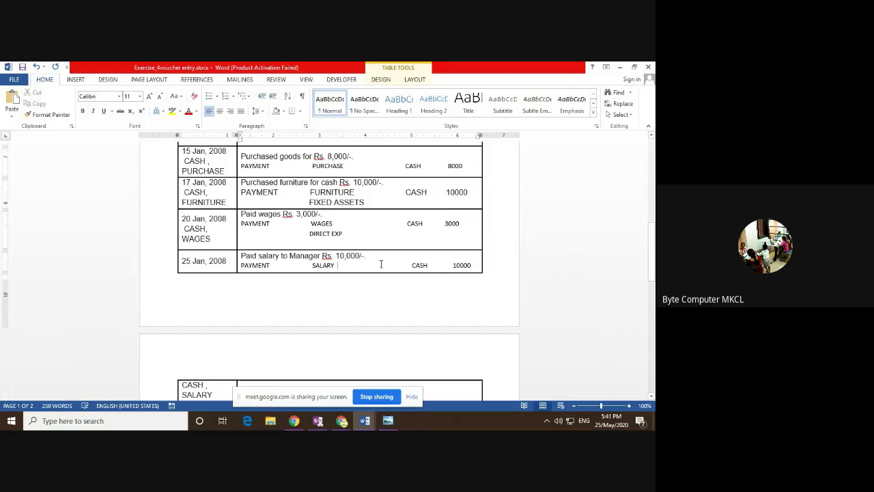
{"action": "type", "text": "-"}
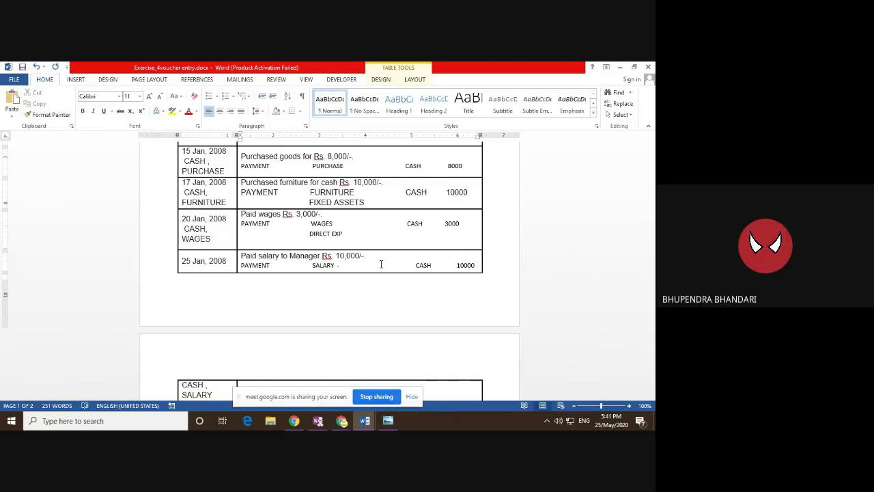
{"action": "type", "text": " INDIREC"}
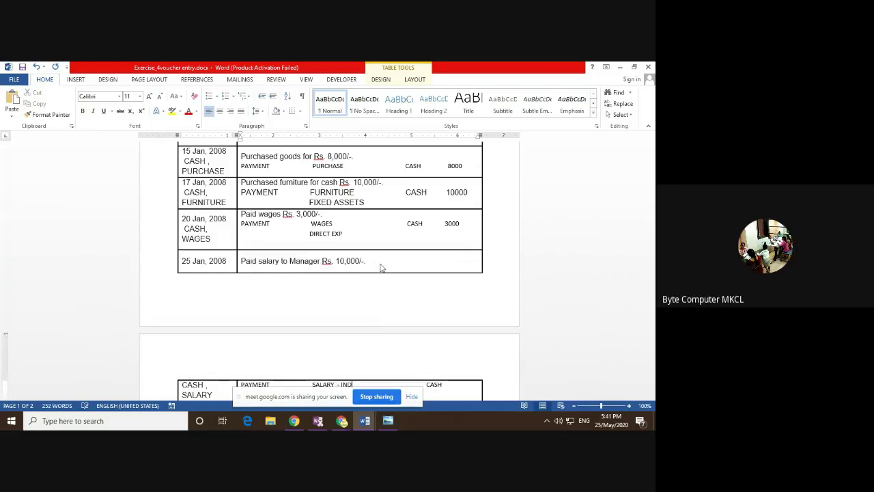
{"action": "type", "text": "T EXP"}
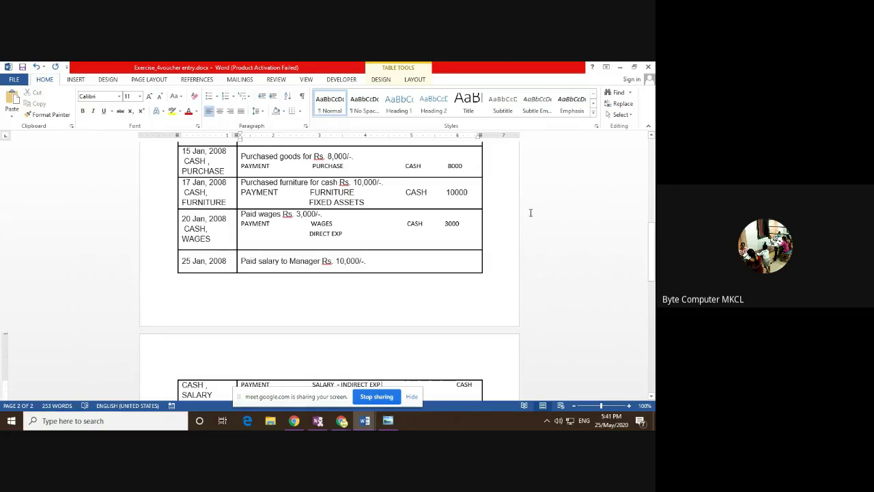
- Add the group "DIRECT EXP" after RENT on the 28 Jan, 2008 PAYMENT line
{"action": "key", "text": "Down"}
{"action": "key", "text": "Down"}
{"action": "key", "text": "Down"}
{"action": "key", "text": "Down"}
{"action": "key", "text": "Down"}
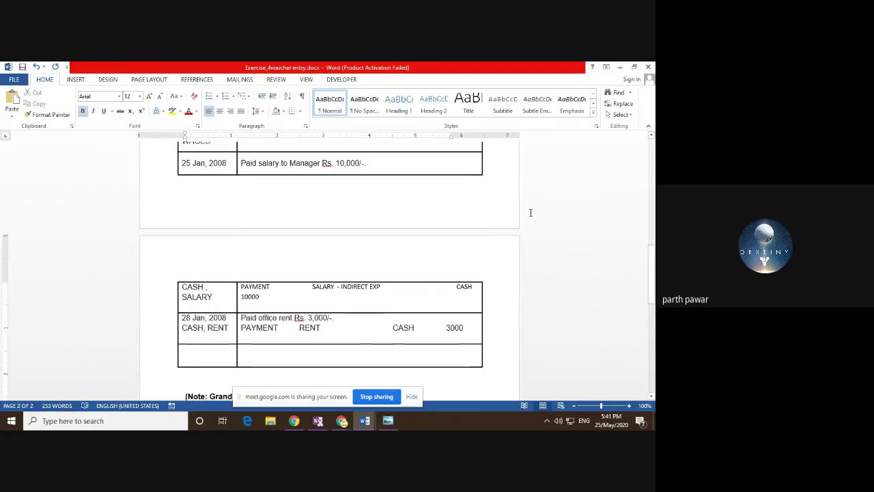
{"action": "left_click", "coordinate": [328, 327]}
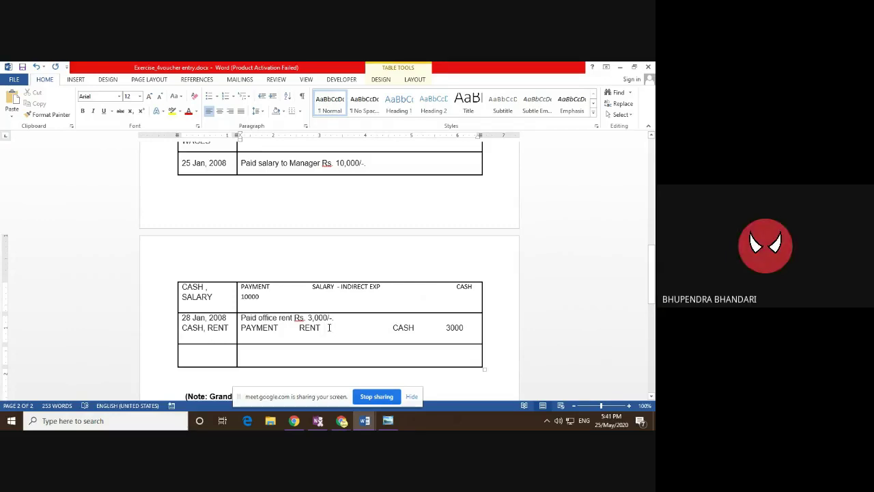
{"action": "type", "text": "DIRECT "}
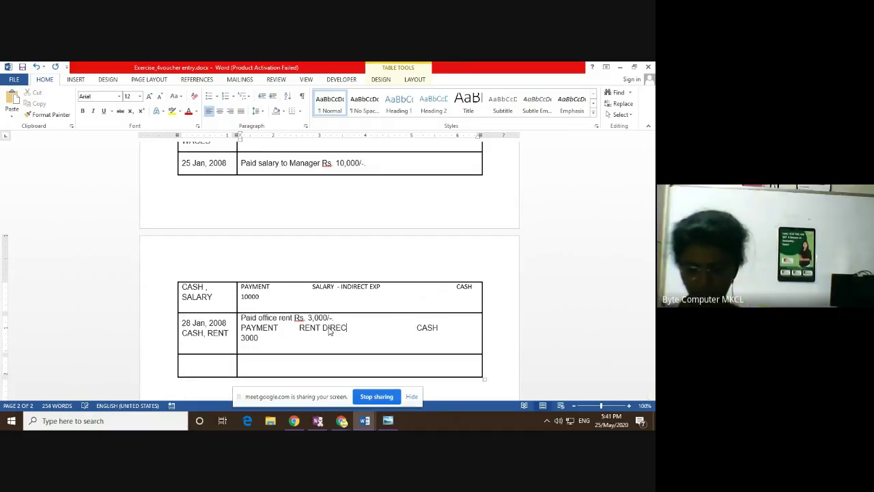
{"action": "type", "text": "EXT"}
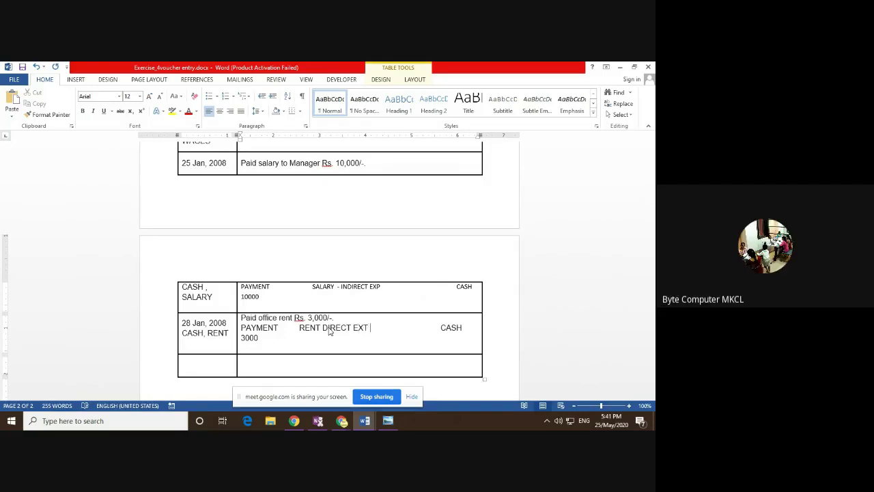
{"action": "key", "text": "BackSpace"}
{"action": "key", "text": "BackSpace"}
{"action": "type", "text": "P"}
- Remove the surplus spaces before CASH in the 28 Jan, 2008 entry so the amount 3000 fits on the PAYMENT line
{"action": "key", "text": "Delete"}
{"action": "key", "text": "Delete"}
{"action": "key", "text": "Delete"}
{"action": "key", "text": "Delete"}
{"action": "key", "text": "Delete"}
{"action": "key", "text": "Delete"}
{"action": "key", "text": "Delete"}
{"action": "key", "text": "Delete"}
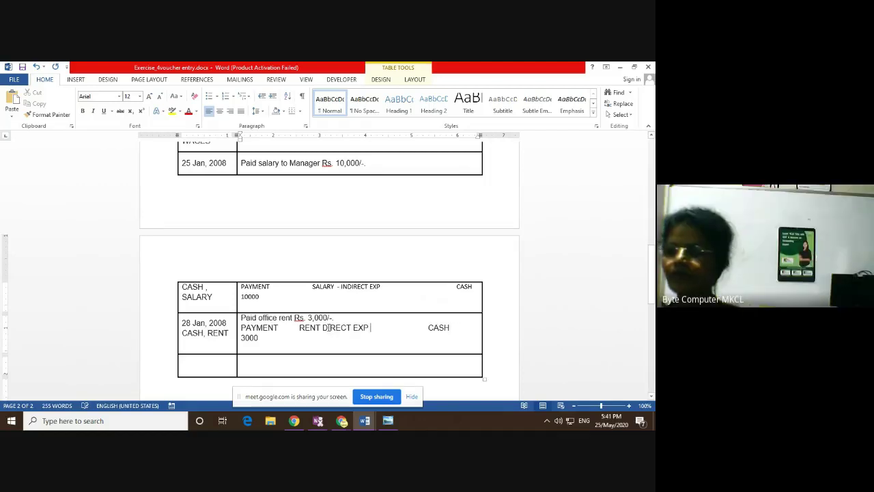
{"action": "key", "text": "Delete"}
{"action": "key", "text": "Delete"}
{"action": "key", "text": "Delete"}
{"action": "key", "text": "Delete"}
{"action": "key", "text": "Delete"}
{"action": "key", "text": "Delete"}
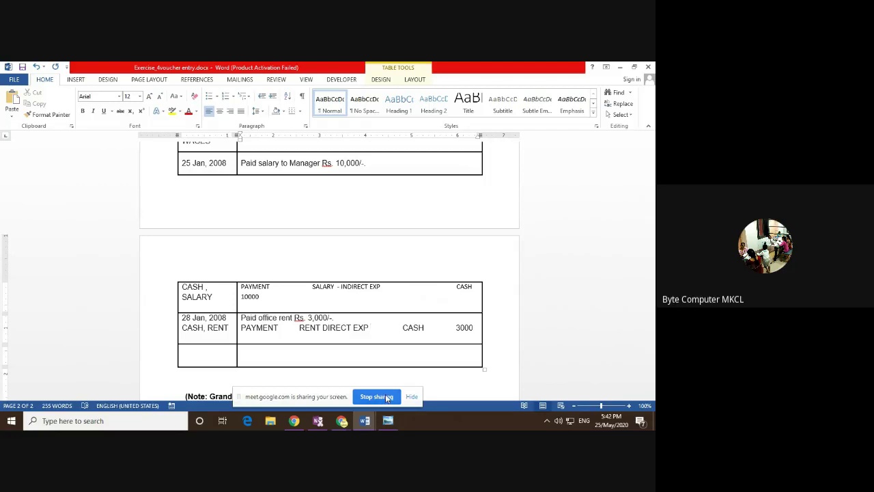
{"action": "left_click", "coordinate": [592, 340]}
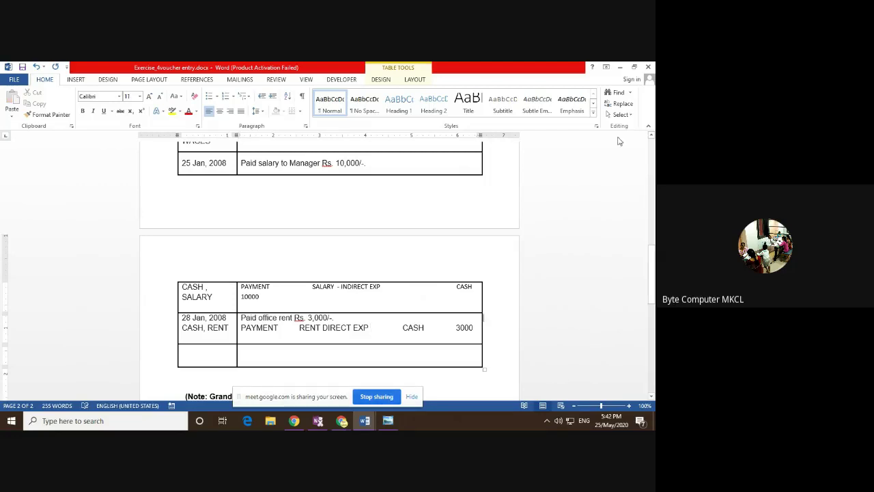
- Minimise both open Word documents and switch to the Google Meet window in Chrome
{"action": "left_click", "coordinate": [619, 67]}
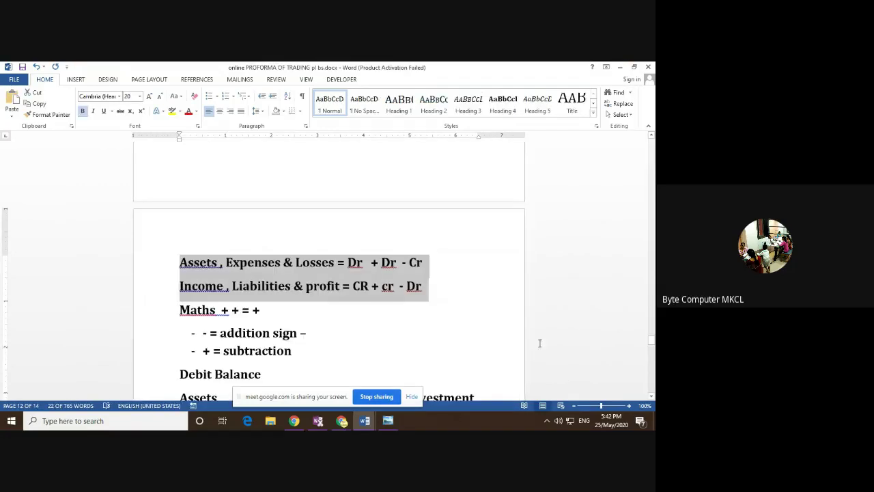
{"action": "left_click", "coordinate": [619, 68]}
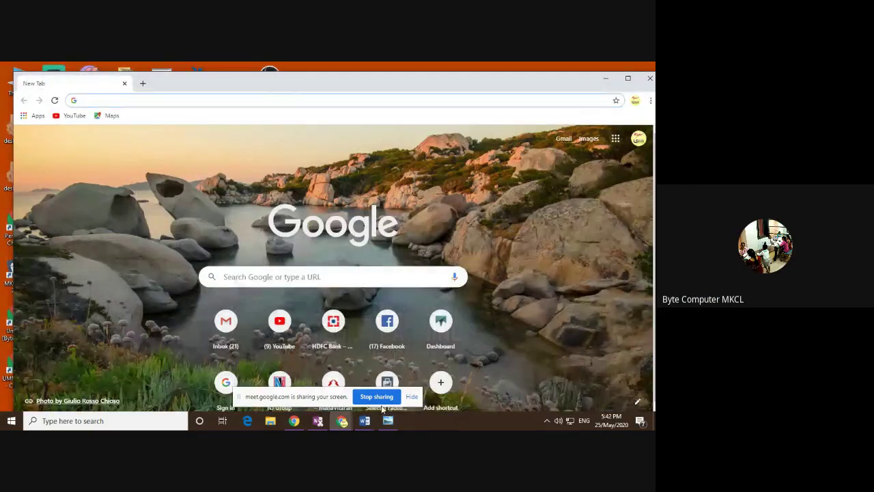
{"action": "mouse_move", "coordinate": [341, 419]}
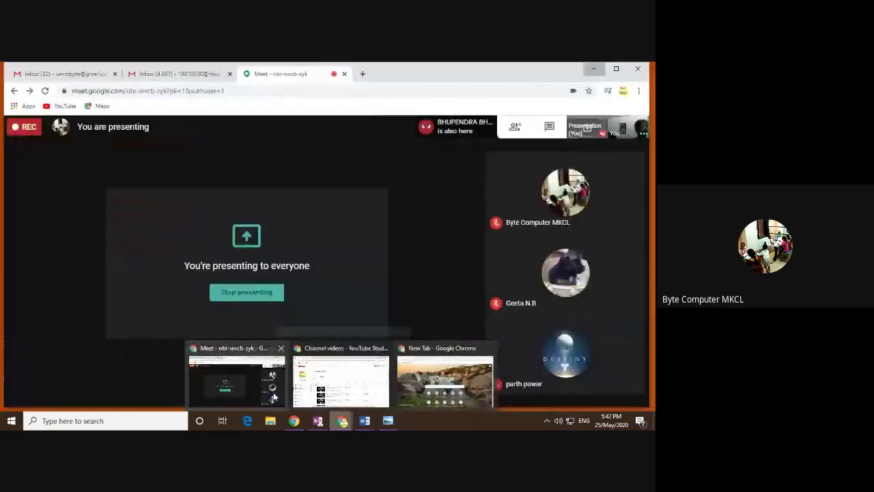
{"action": "left_click", "coordinate": [273, 396]}
{"action": "mouse_move", "coordinate": [633, 378]}
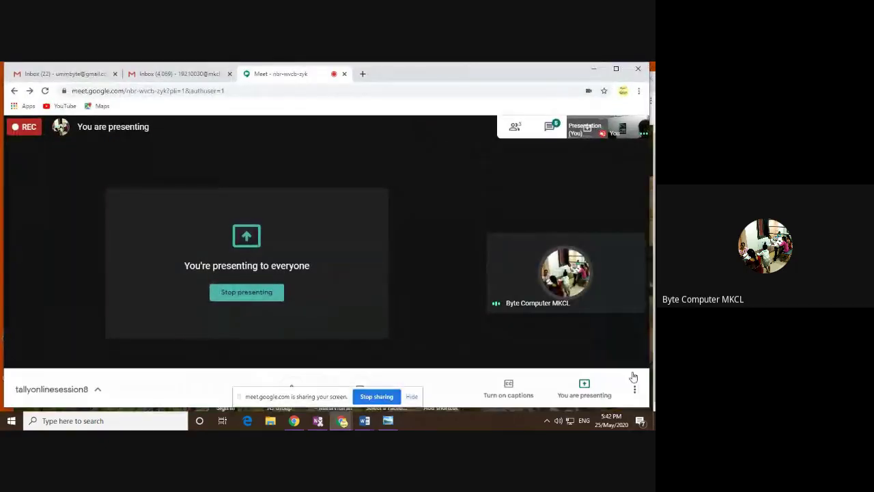